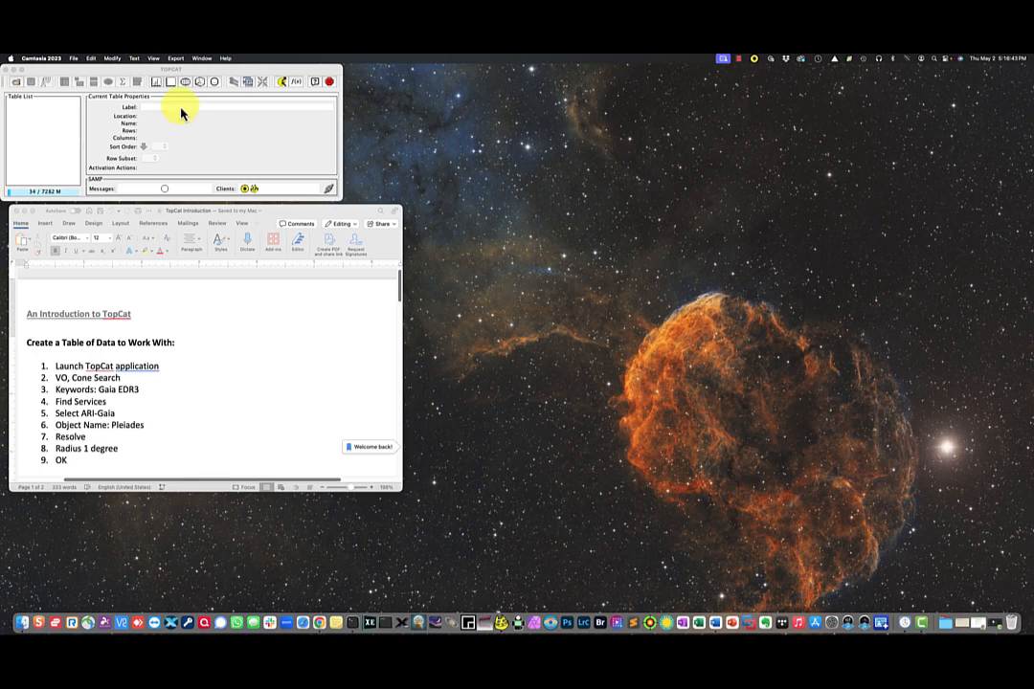
# Open a Cone Search and move its window clear of the main window and the notes document
pyautogui.click(124, 75)
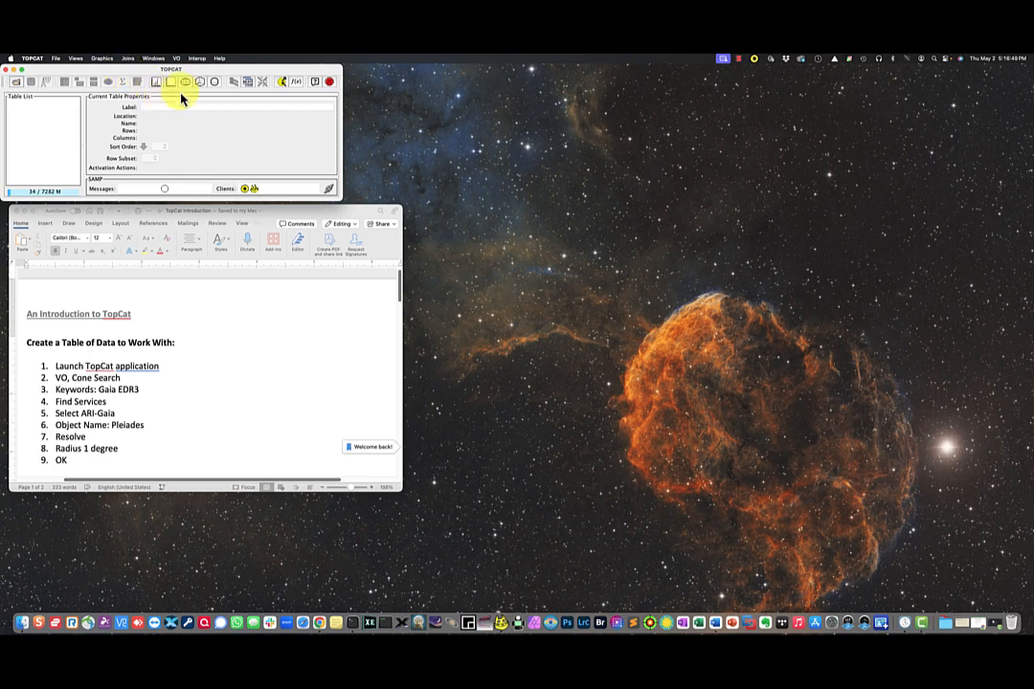
pyautogui.click(176, 59)
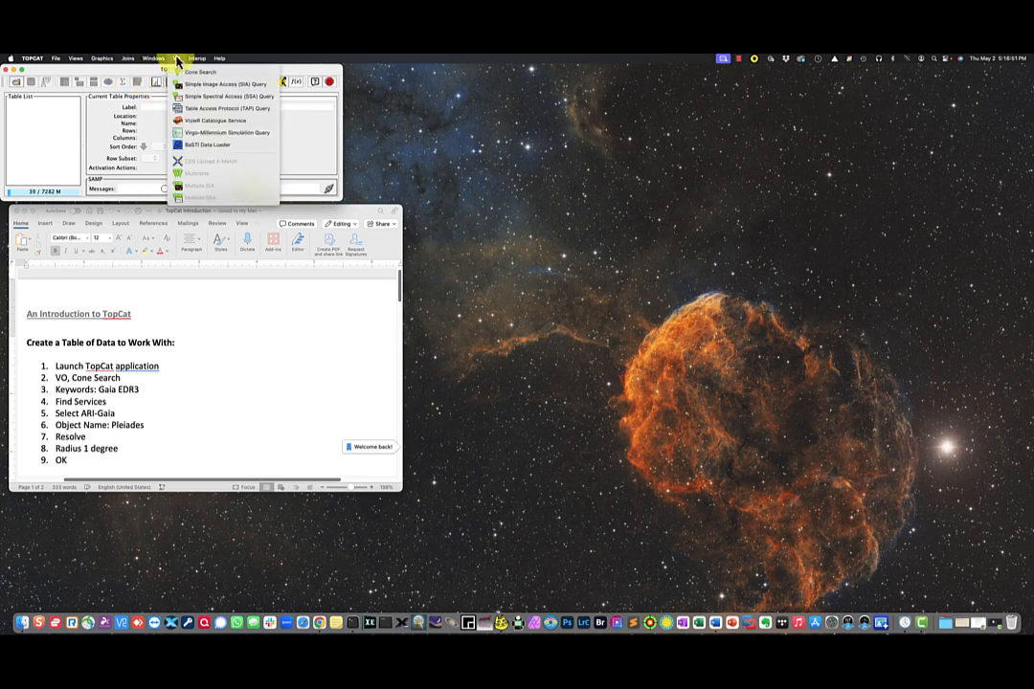
pyautogui.click(224, 77)
pyautogui.moveTo(194, 89); pyautogui.dragTo(521, 186)
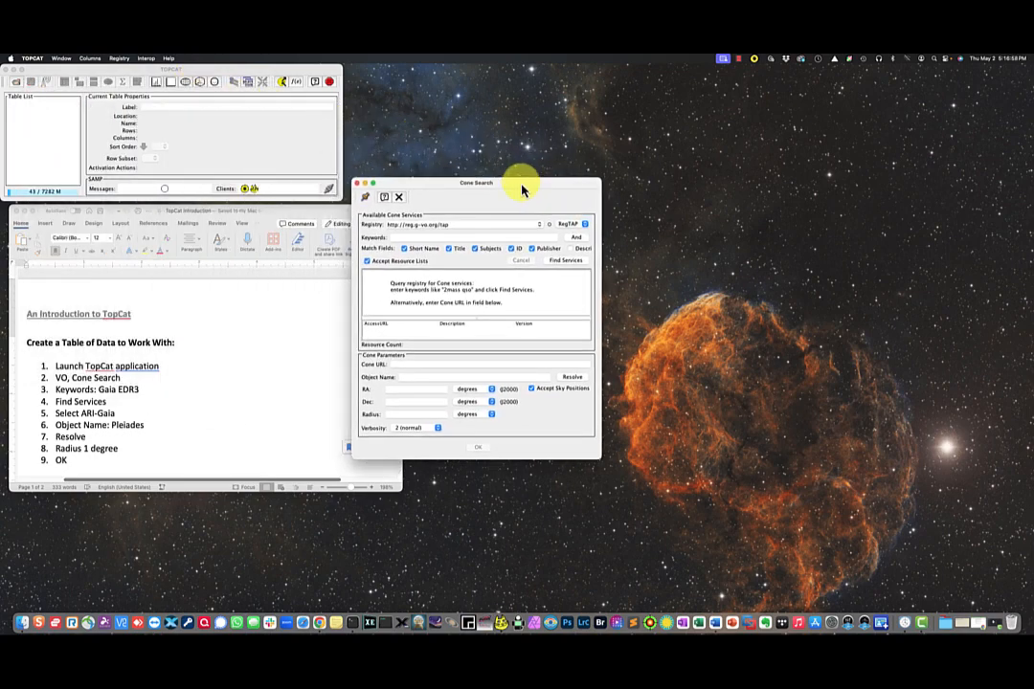
# Search the registry for cone services with the keywords GAIA EDR3 and select the ARI-Gaia service
pyautogui.click(444, 239)
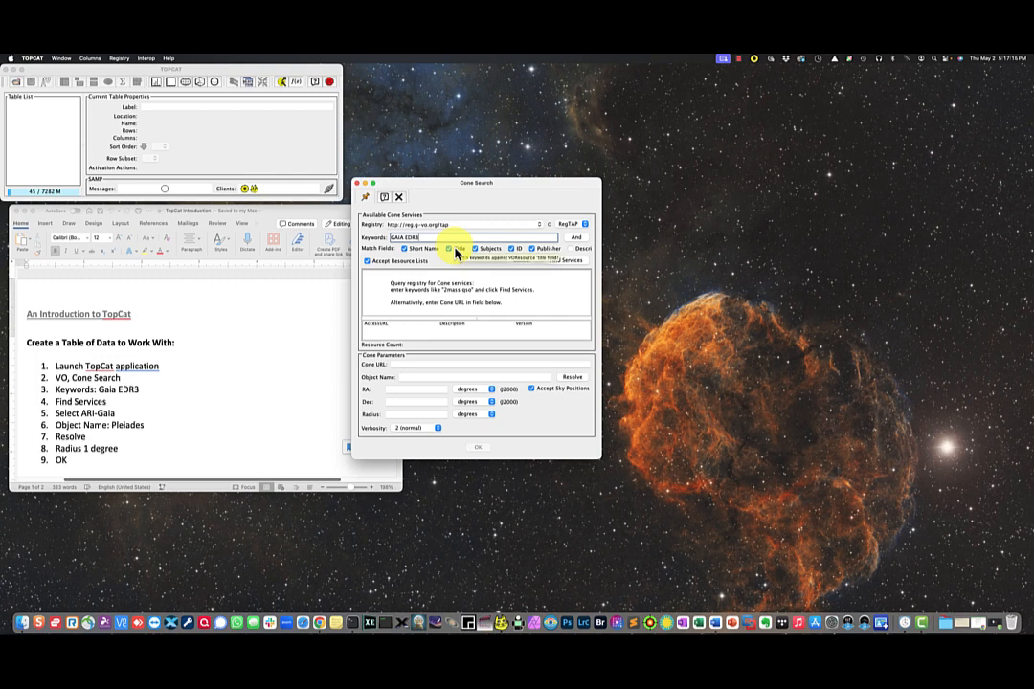
pyautogui.click(568, 263)
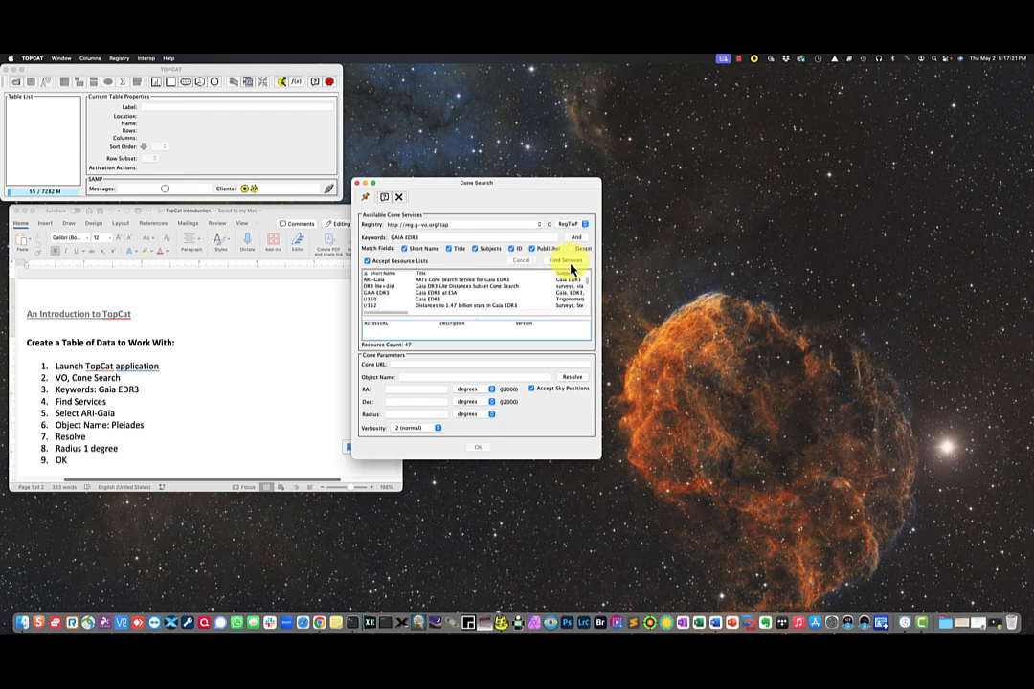
pyautogui.click(428, 281)
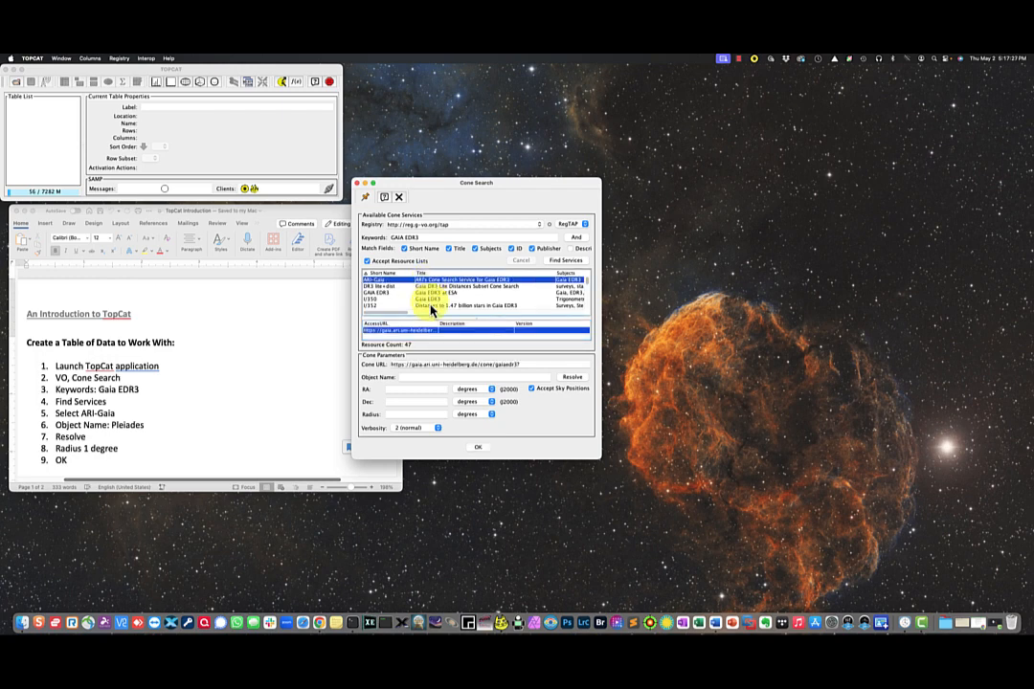
# Resolve the object name Pleiades, set the search radius to 1 degree, and run the cone search
pyautogui.click(411, 377)
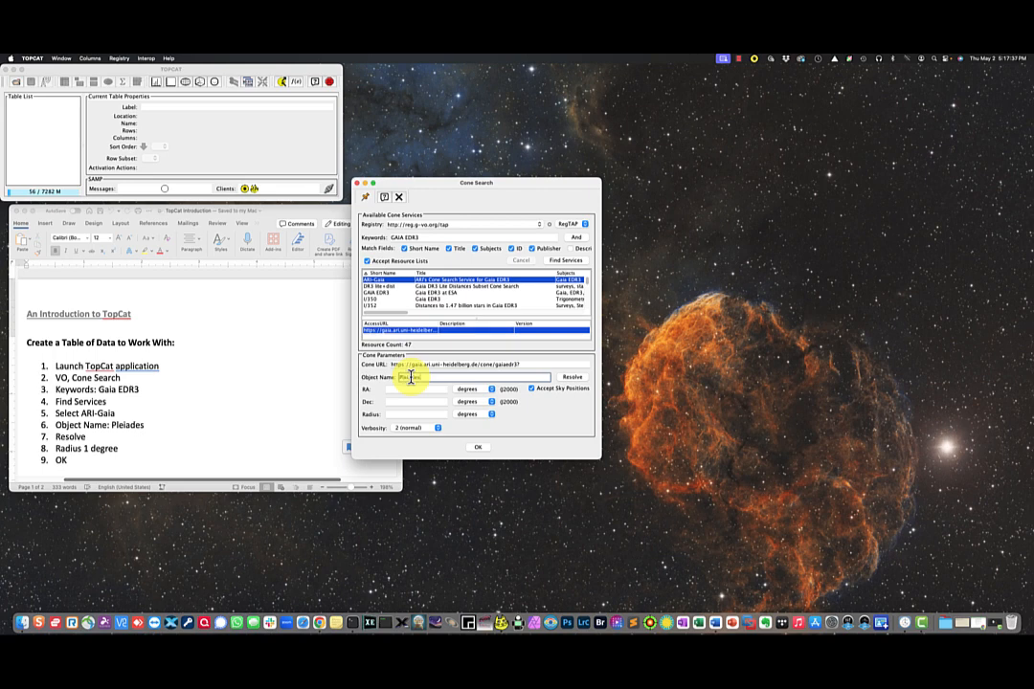
pyautogui.write('Pleiades')
pyautogui.click(579, 382)
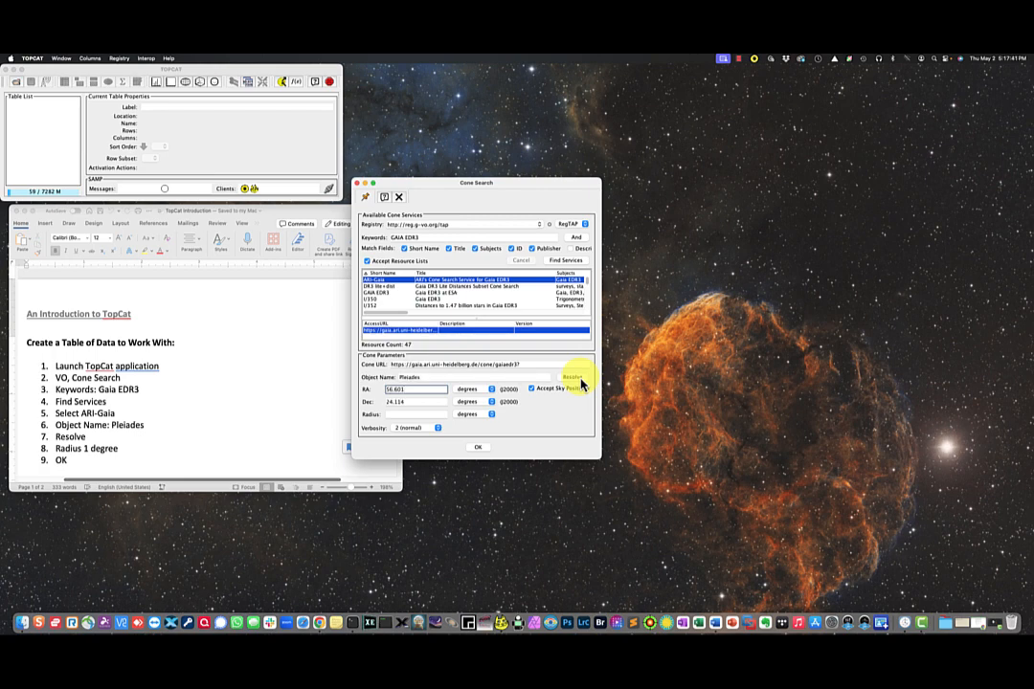
pyautogui.click(398, 414)
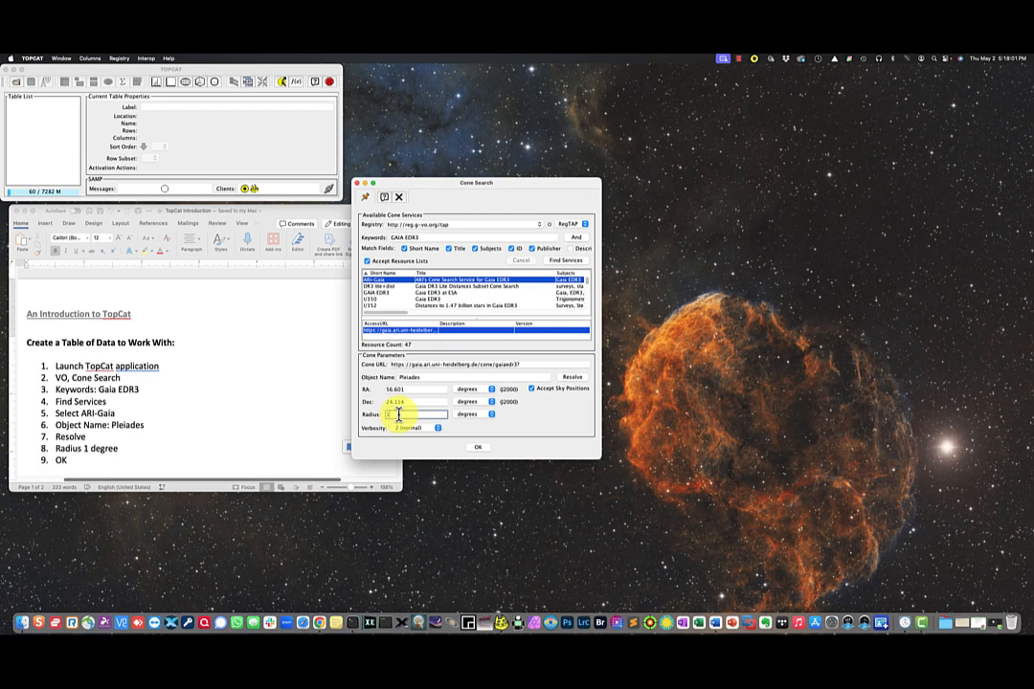
pyautogui.click(479, 448)
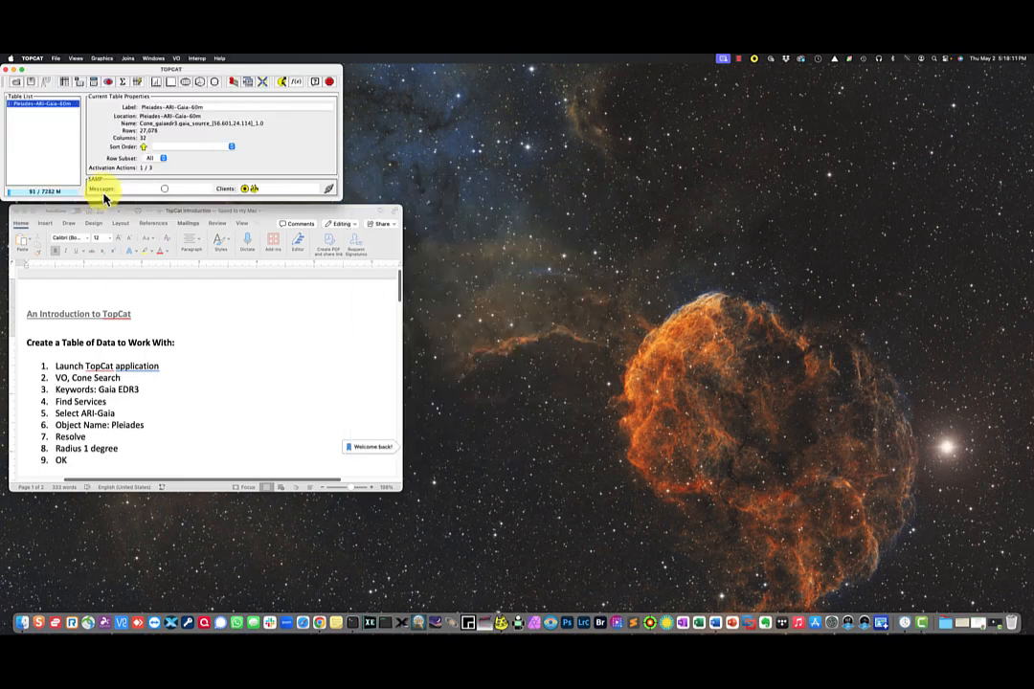
# Examine the data columns of the Pleiades-ARI-Gaia-60m table from source_id through ref_epoch in an enlarged Table Browser, and close it
pyautogui.doubleClick(52, 113)
pyautogui.moveTo(111, 71); pyautogui.dragTo(403, 198)
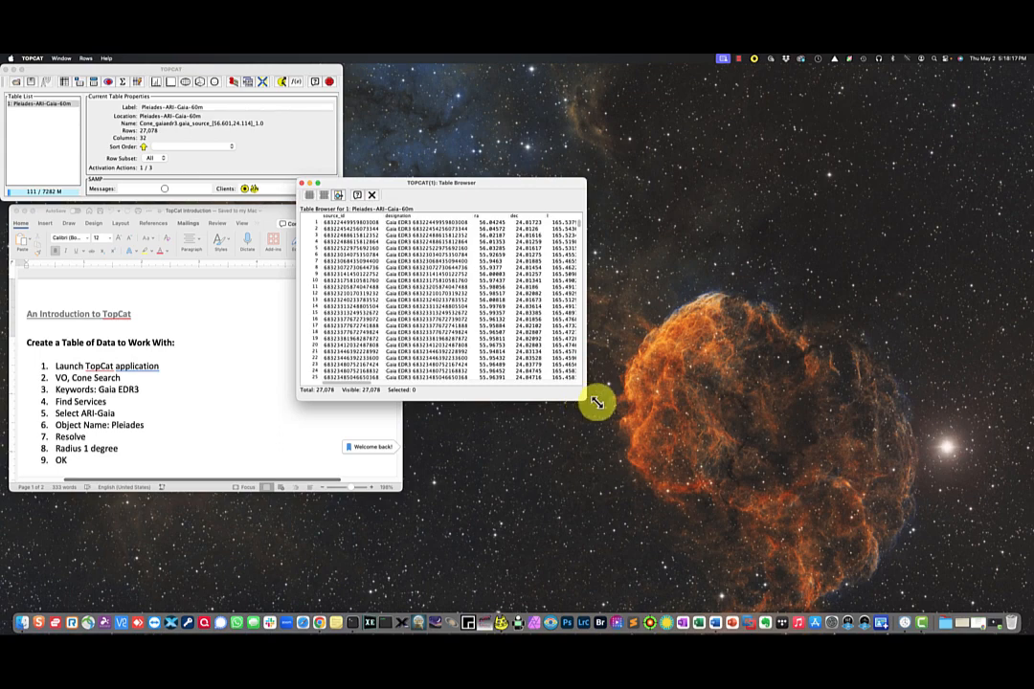
pyautogui.moveTo(589, 402); pyautogui.dragTo(761, 427)
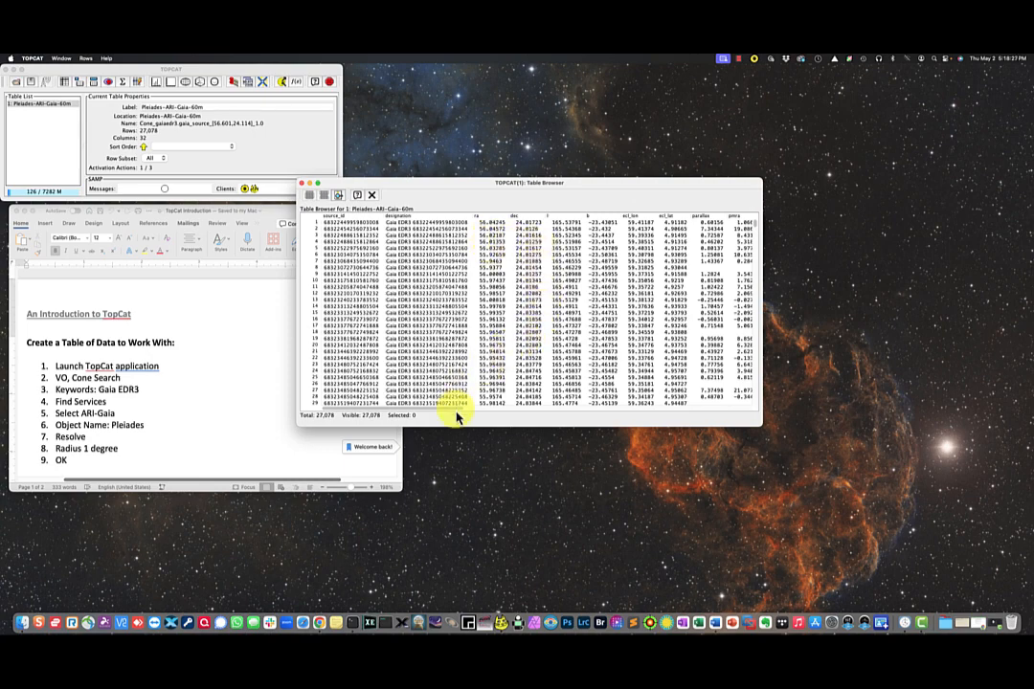
pyautogui.hscroll(2, 463, 414)
pyautogui.hscroll(5, 464, 415)
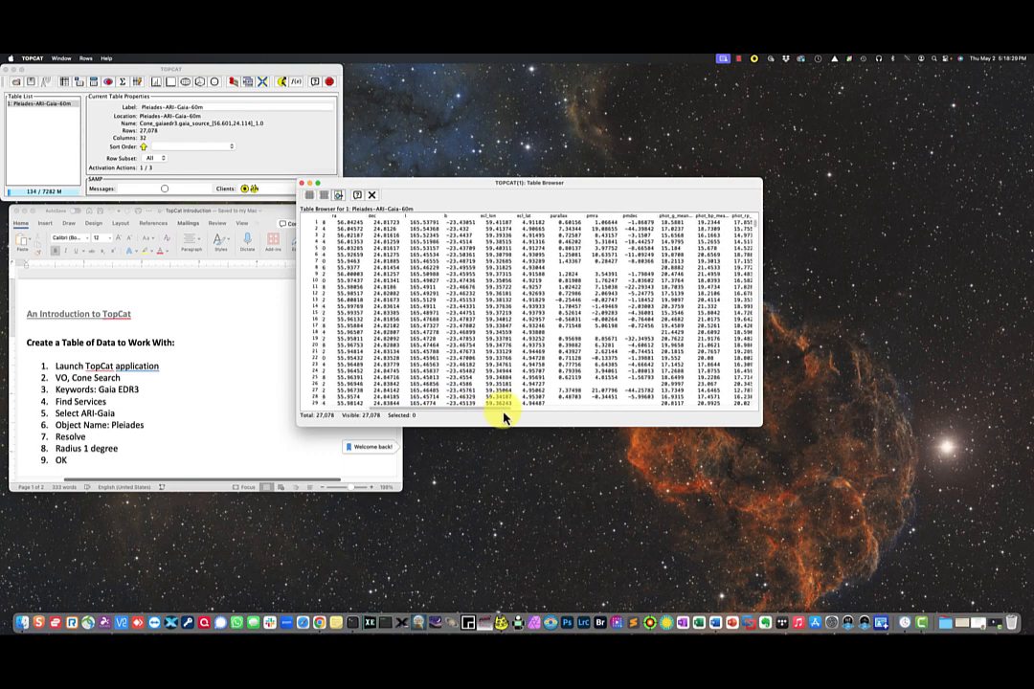
pyautogui.hscroll(4, 512, 417)
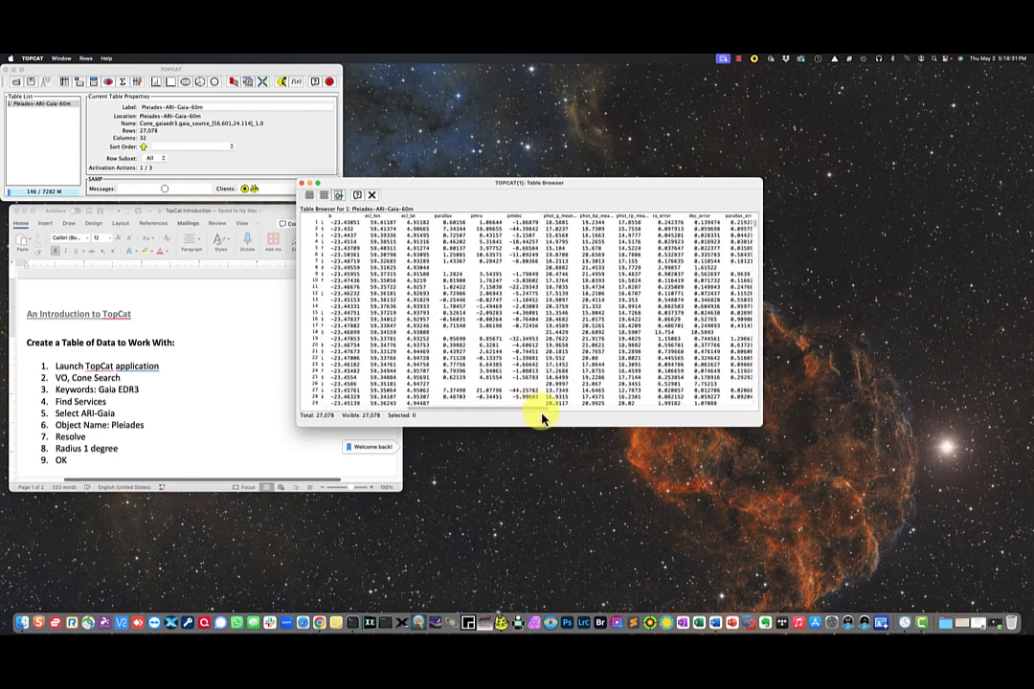
pyautogui.hscroll(4, 554, 416)
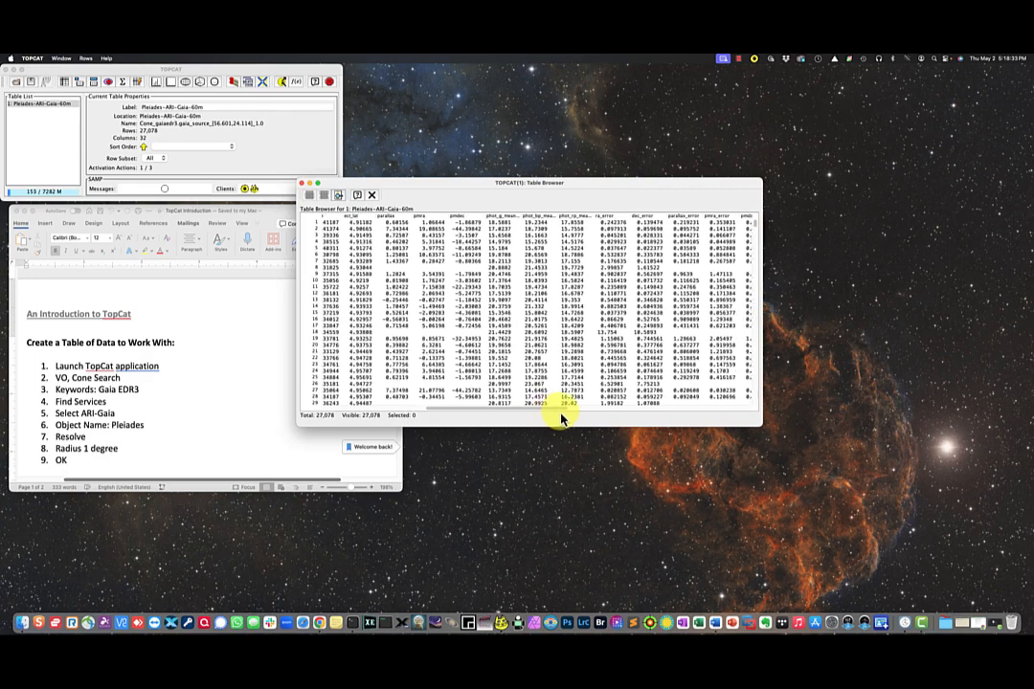
pyautogui.hscroll(3, 570, 418)
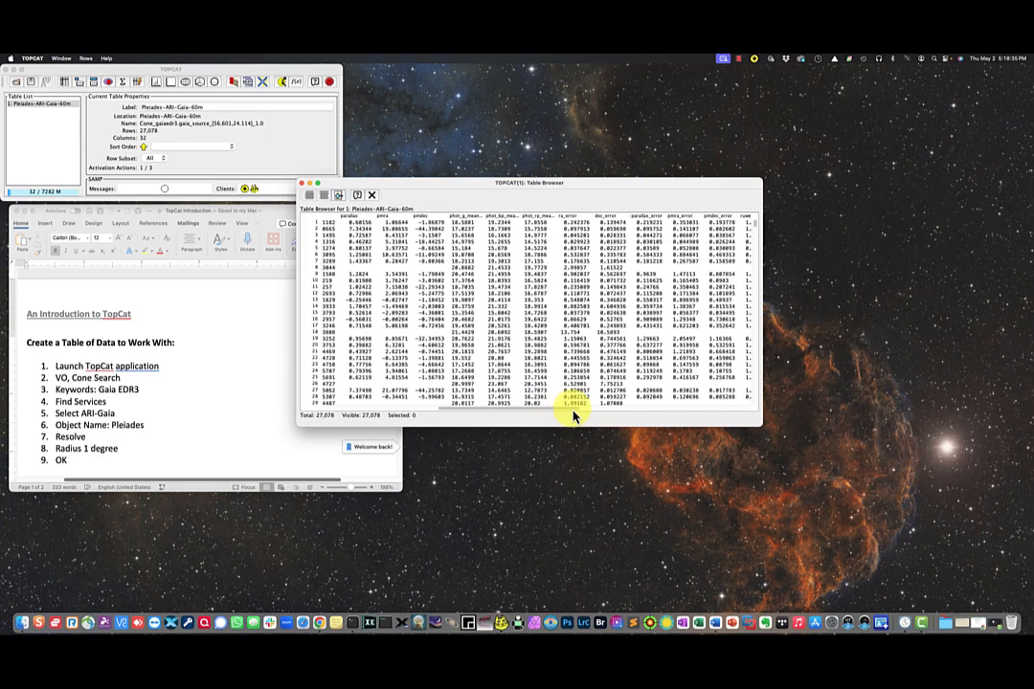
pyautogui.hscroll(4, 577, 416)
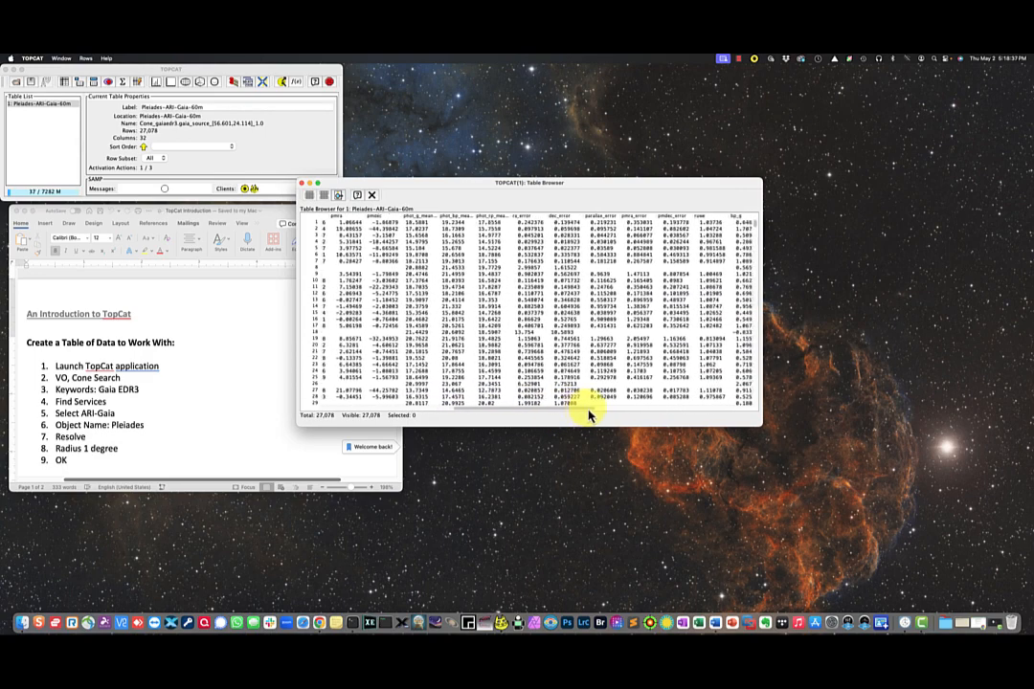
pyautogui.hscroll(4, 591, 415)
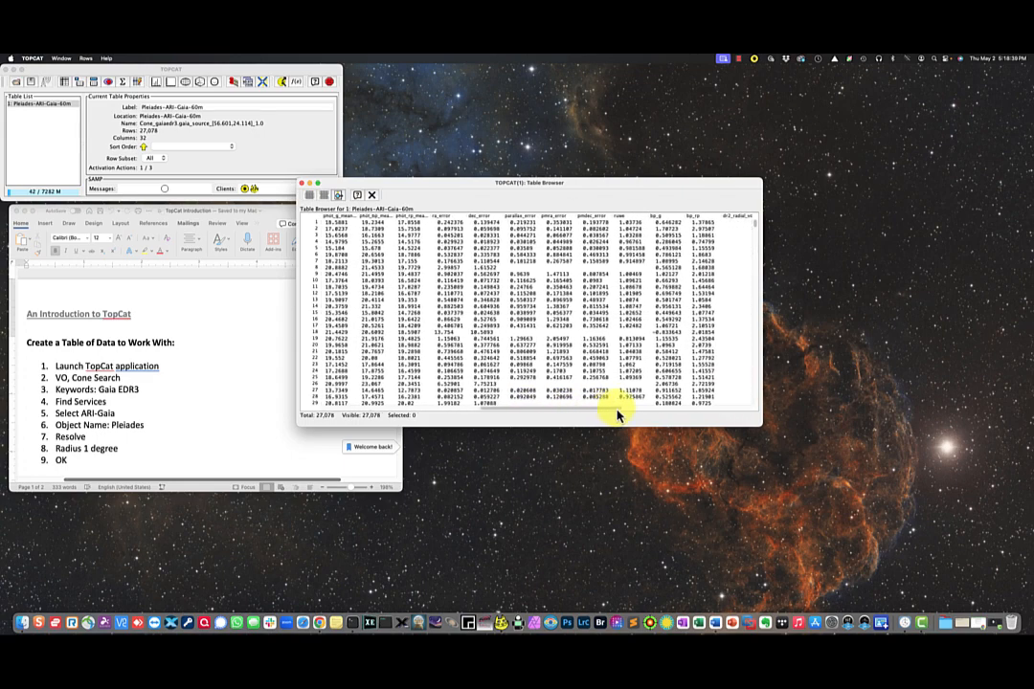
pyautogui.hscroll(10, 632, 414)
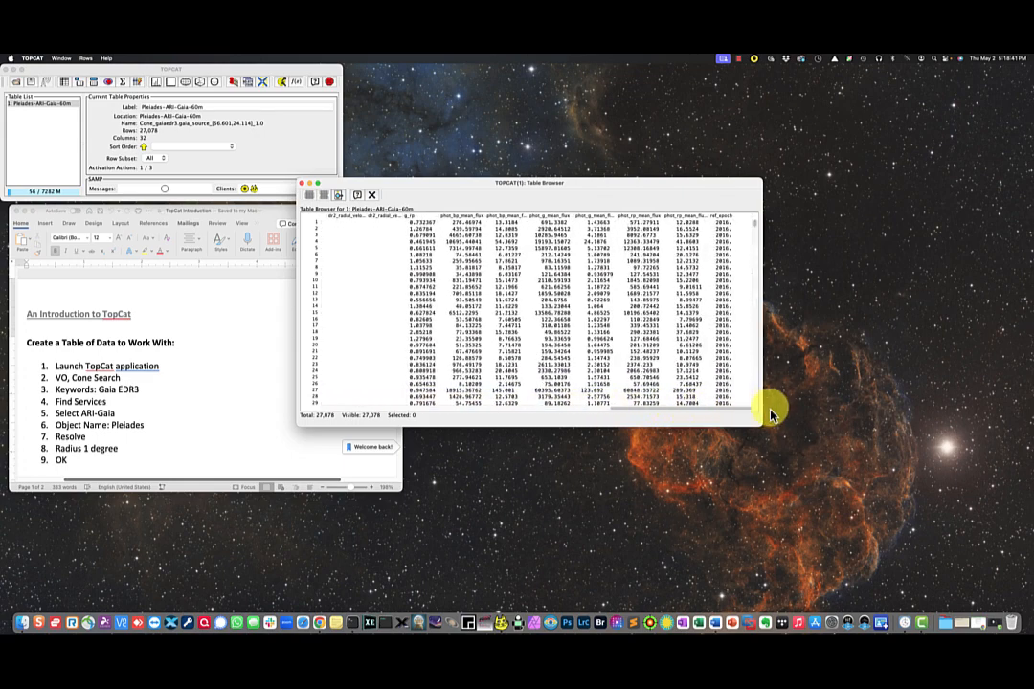
pyautogui.click(302, 182)
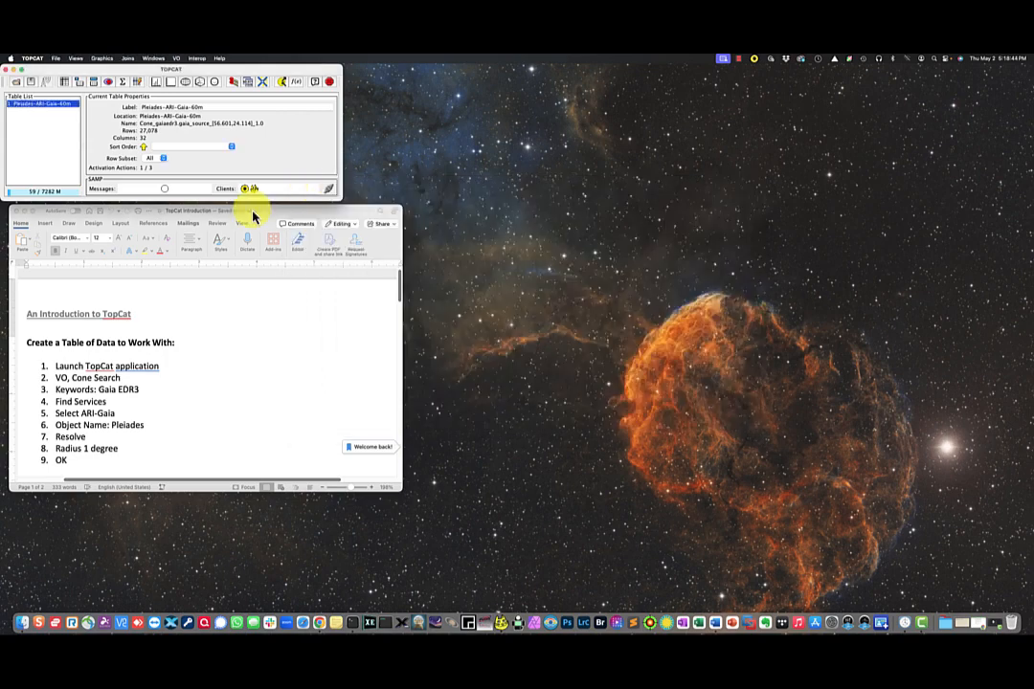
# Create a Sky Plot of the Pleiades-ARI-Gaia-60m table and move its window to the empty desktop area
pyautogui.click(191, 87)
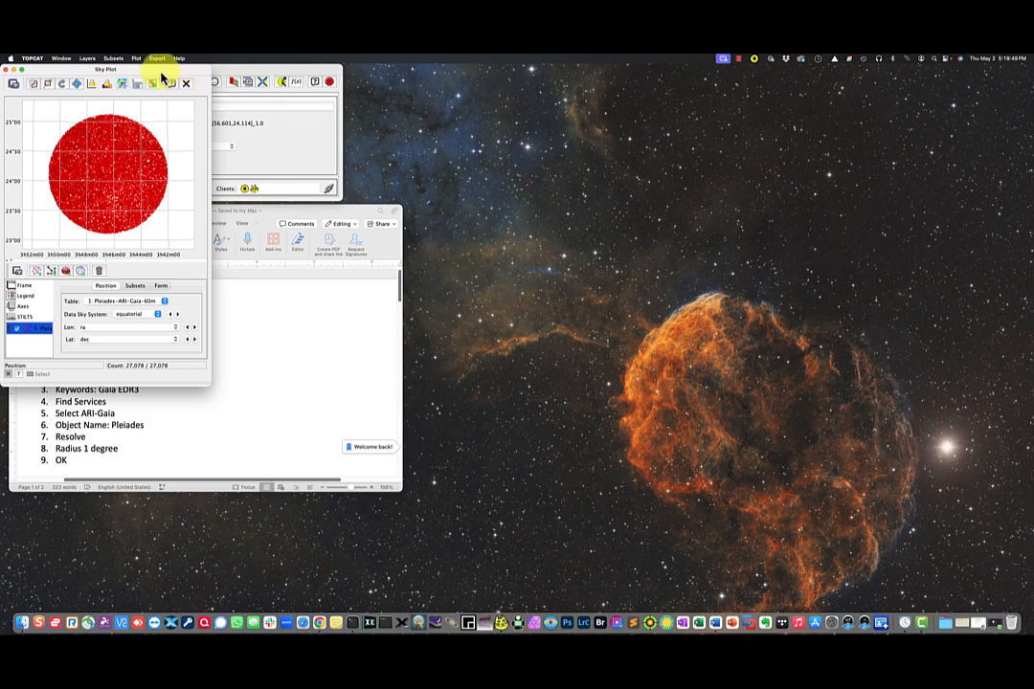
pyautogui.moveTo(161, 69); pyautogui.dragTo(624, 161)
# Inspect the Pleiades star field in the Sky Plot at wide-sky and close-up scales, then bring the whole disc back into view
pyautogui.scroll(-5, 578, 244)
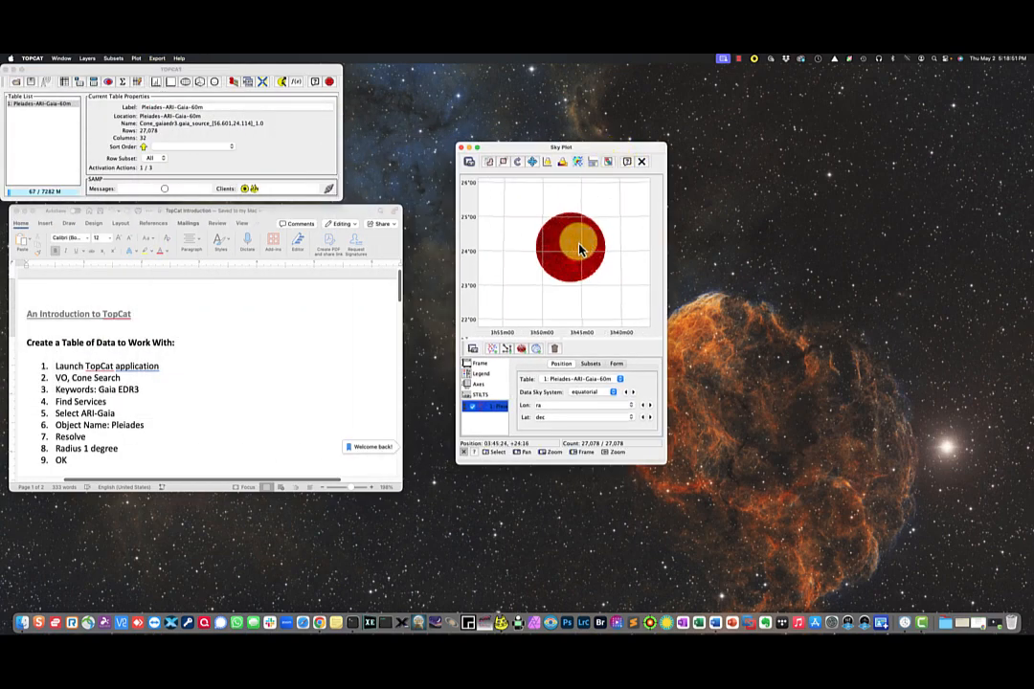
pyautogui.scroll(-5, 575, 244)
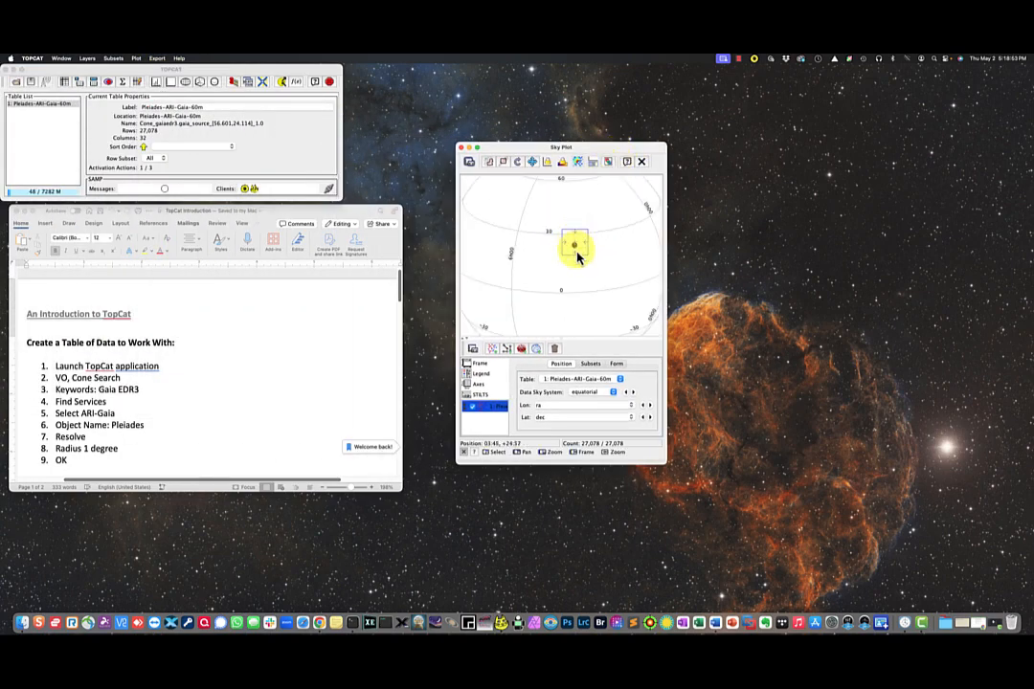
pyautogui.scroll(-3, 554, 295)
pyautogui.moveTo(529, 303); pyautogui.dragTo(570, 283)
pyautogui.scroll(6, 561, 268)
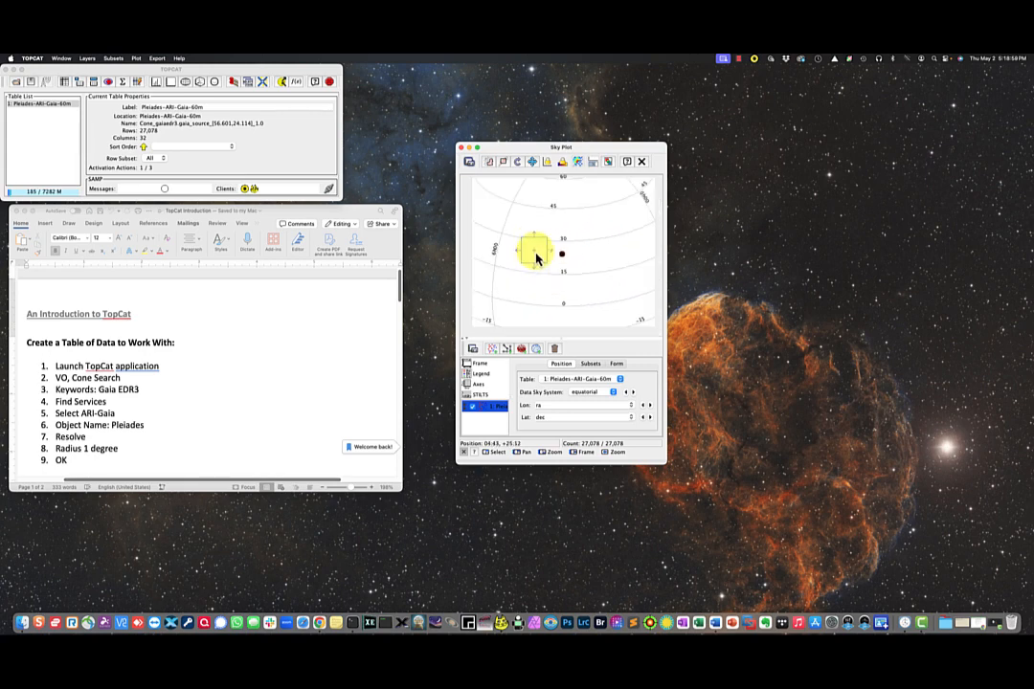
pyautogui.scroll(10, 572, 259)
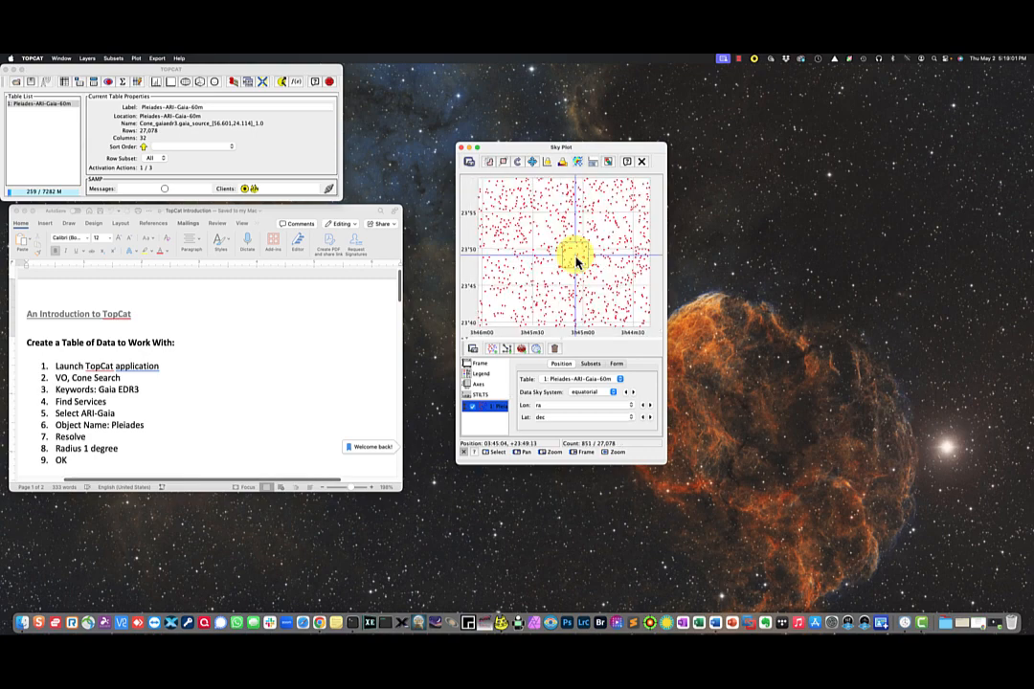
pyautogui.scroll(-10, 573, 261)
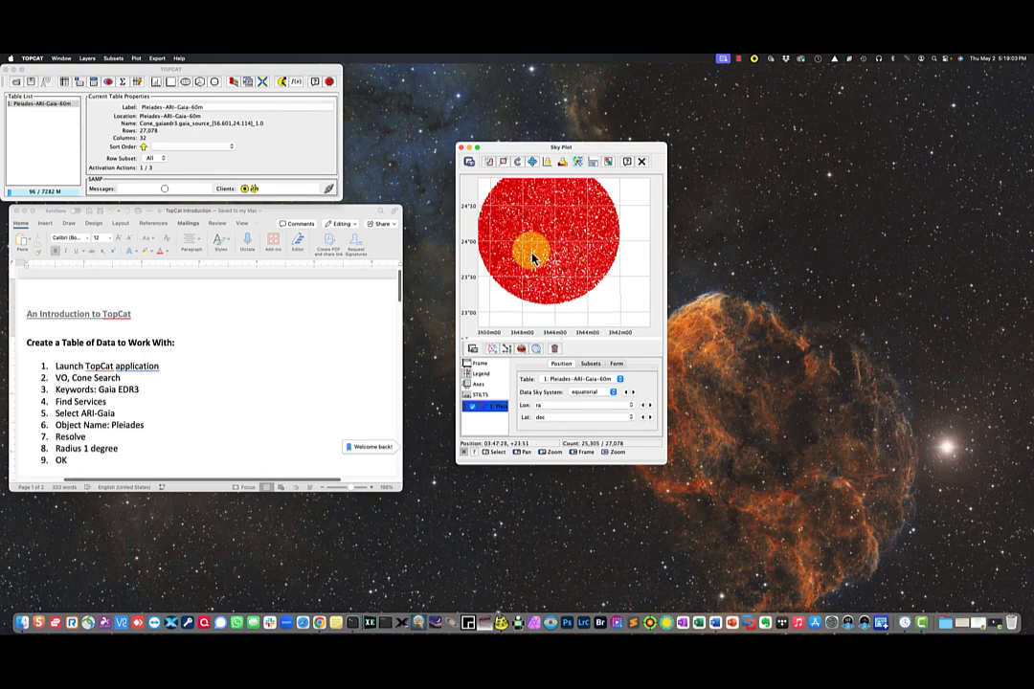
pyautogui.moveTo(576, 273); pyautogui.dragTo(580, 279)
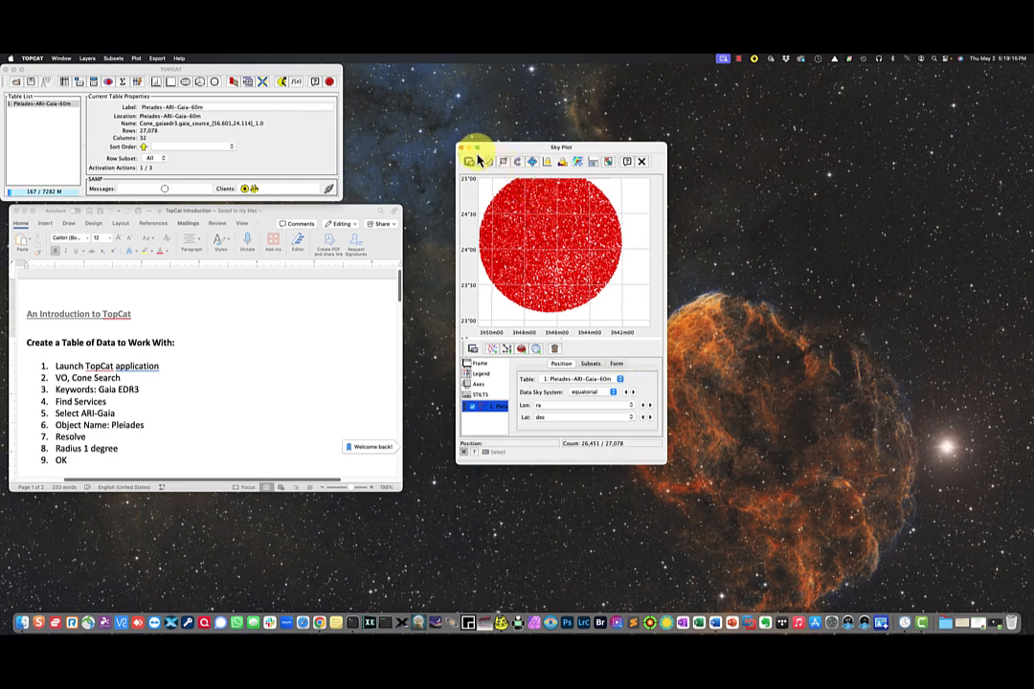
# Reposition the Sky Plot window and review the columns available for the longitude coordinate
pyautogui.moveTo(505, 156); pyautogui.dragTo(526, 117)
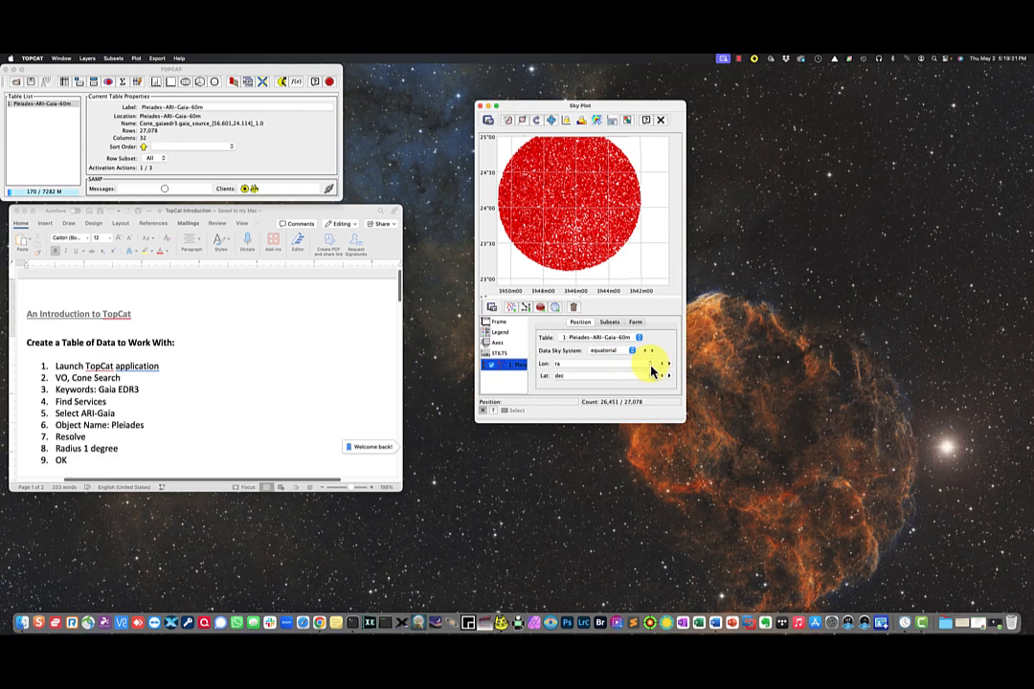
pyautogui.click(650, 366)
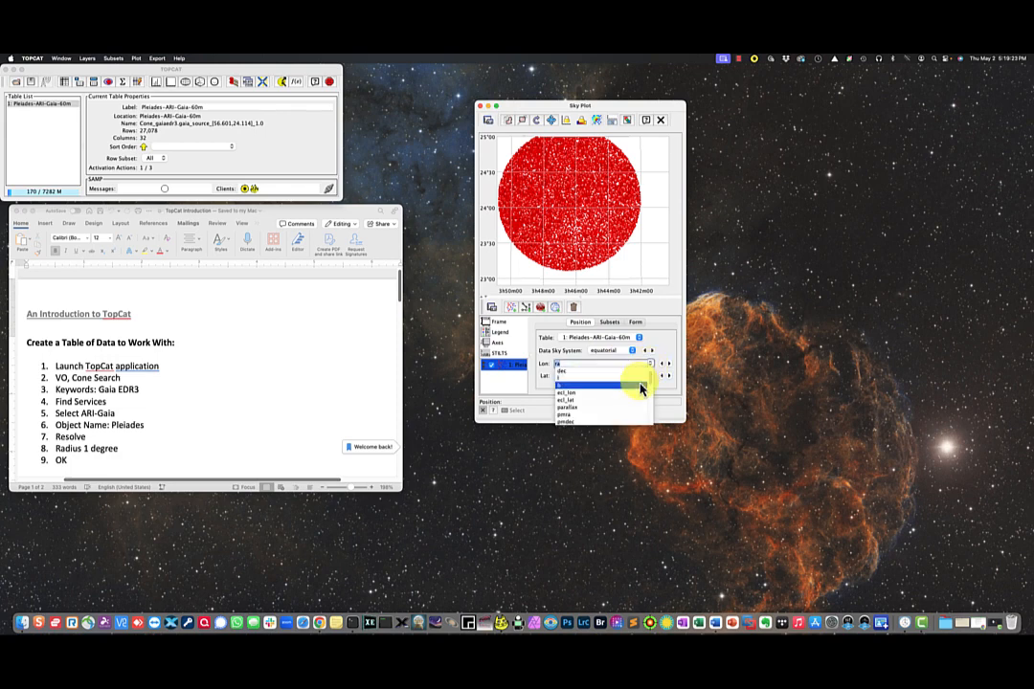
pyautogui.scroll(-2, 640, 388)
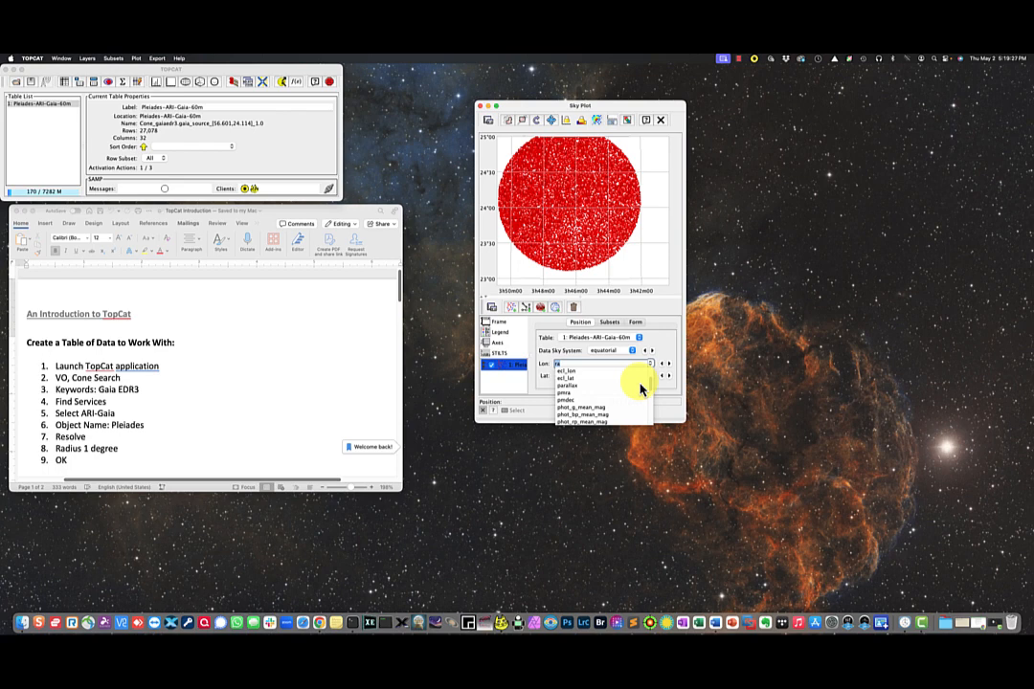
# Add a SkyVector form to the Pleiades layer and enlarge the Sky Plot window to show its settings
pyautogui.click(636, 324)
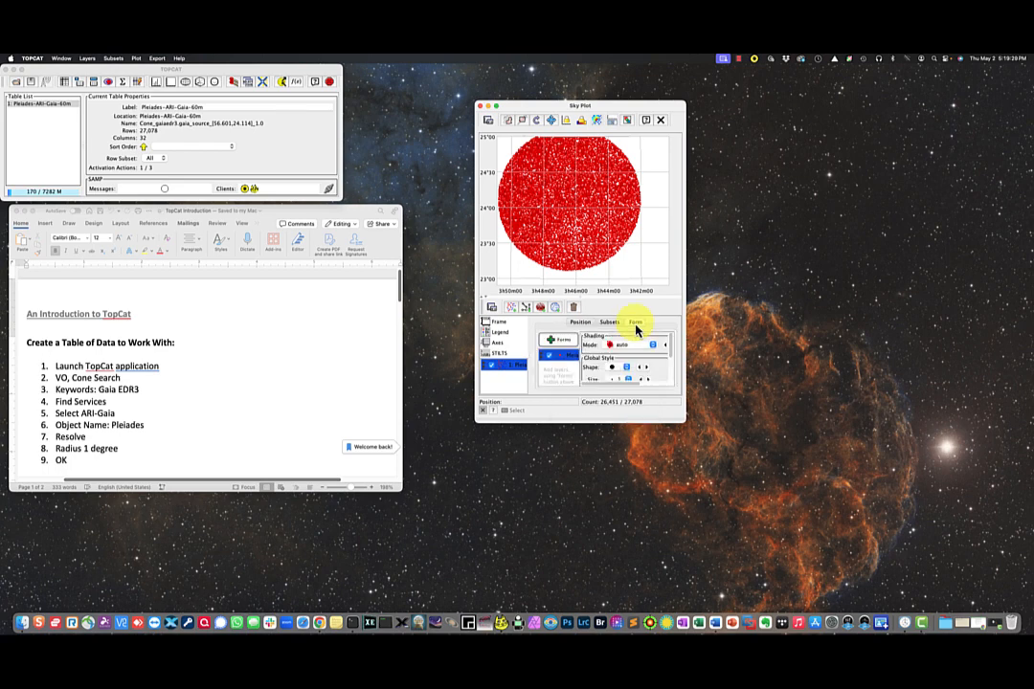
pyautogui.click(559, 340)
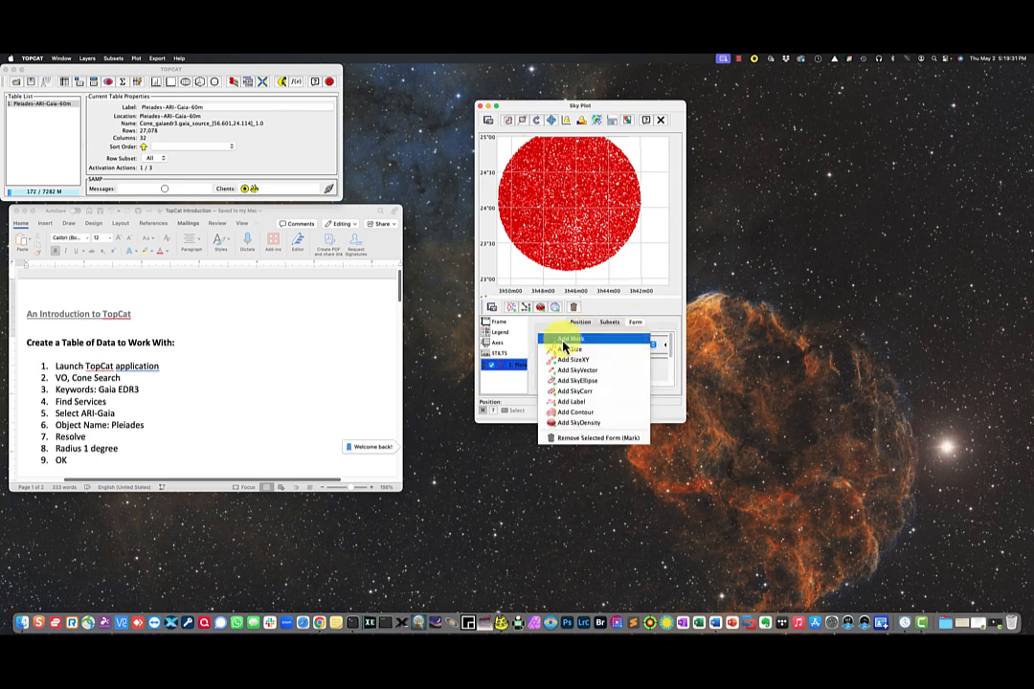
pyautogui.click(604, 373)
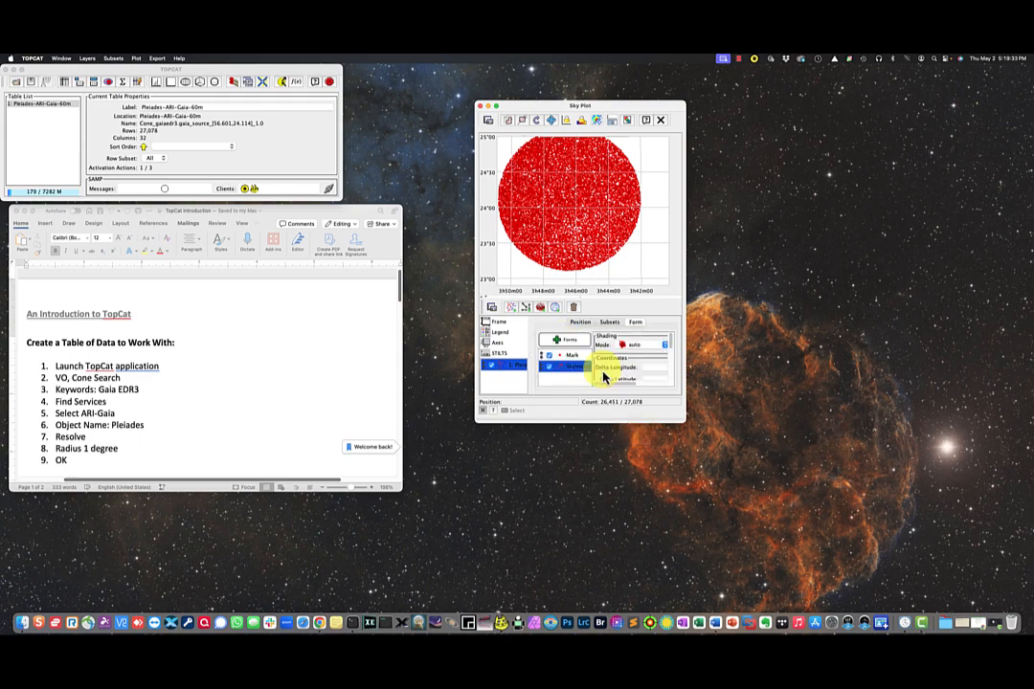
pyautogui.moveTo(686, 422); pyautogui.dragTo(821, 467)
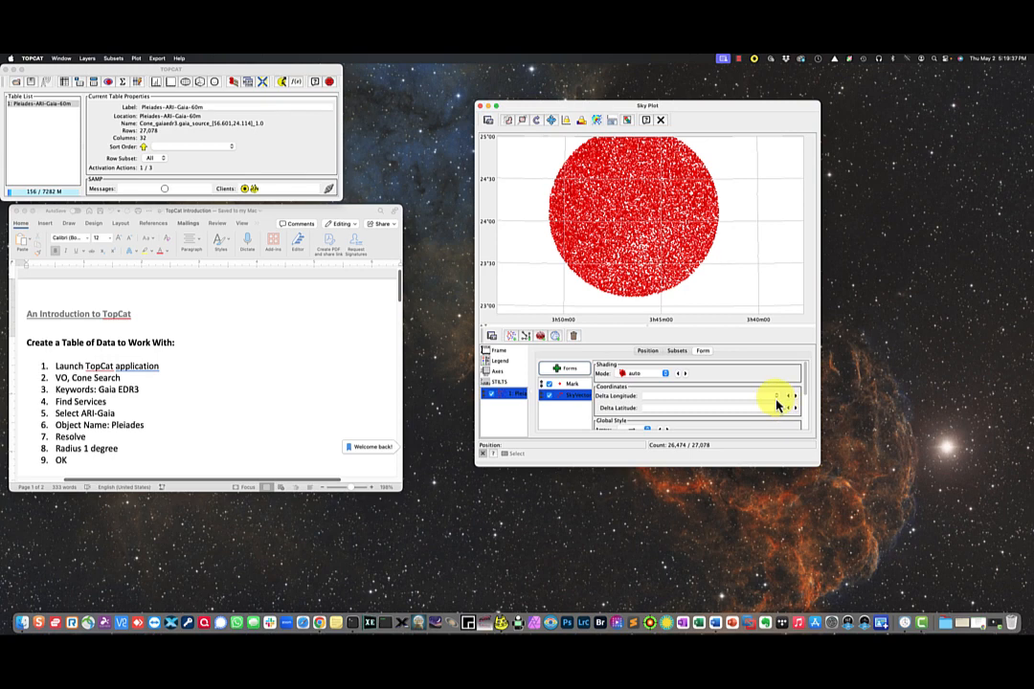
# Set the SkyVector form's delta longitude to pmra and delta latitude to pmdec, and inspect the full spread of the vectors
pyautogui.click(777, 396)
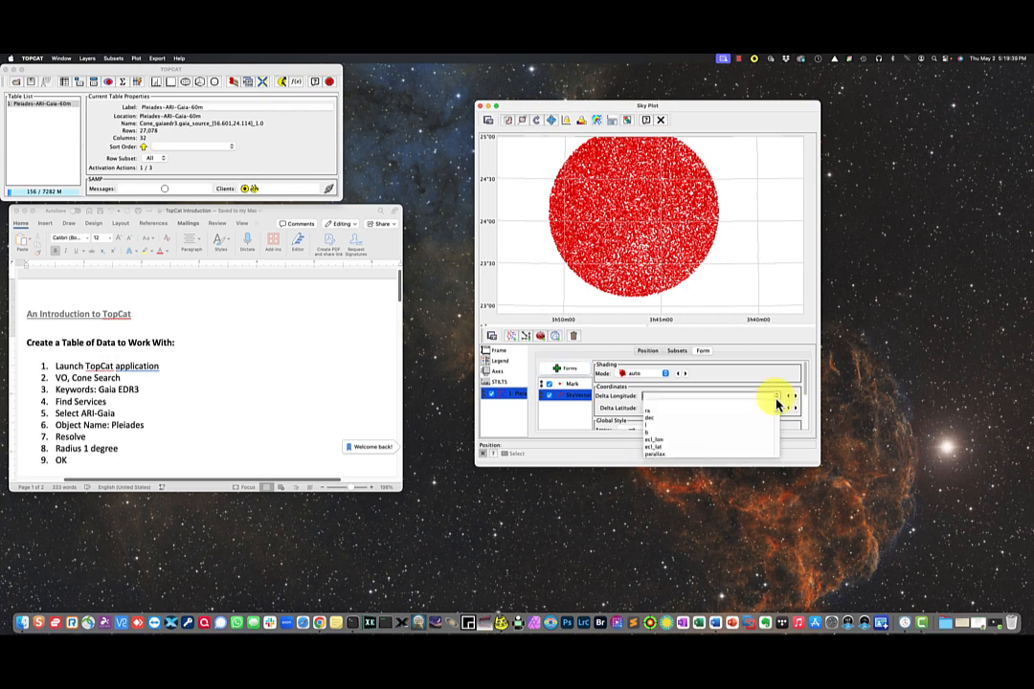
pyautogui.scroll(-3, 755, 419)
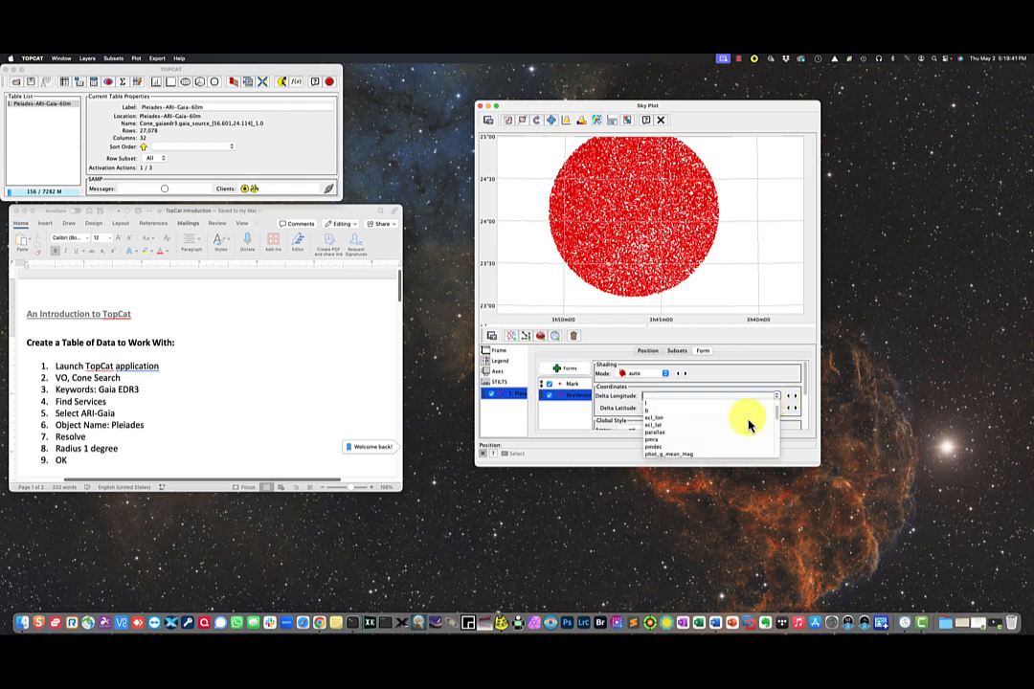
pyautogui.click(737, 438)
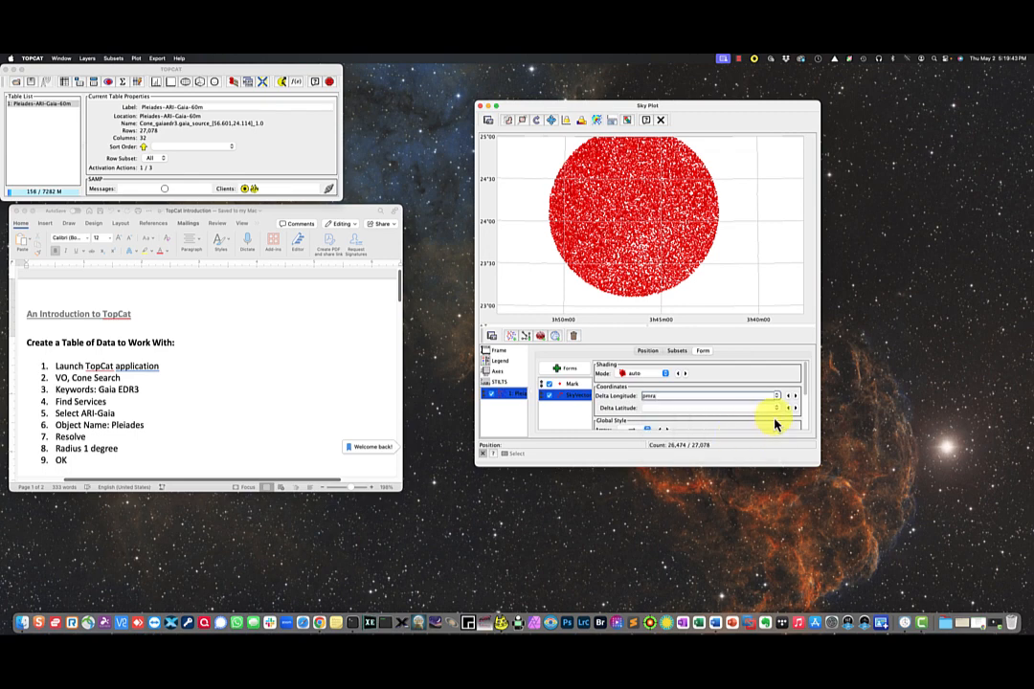
pyautogui.click(777, 409)
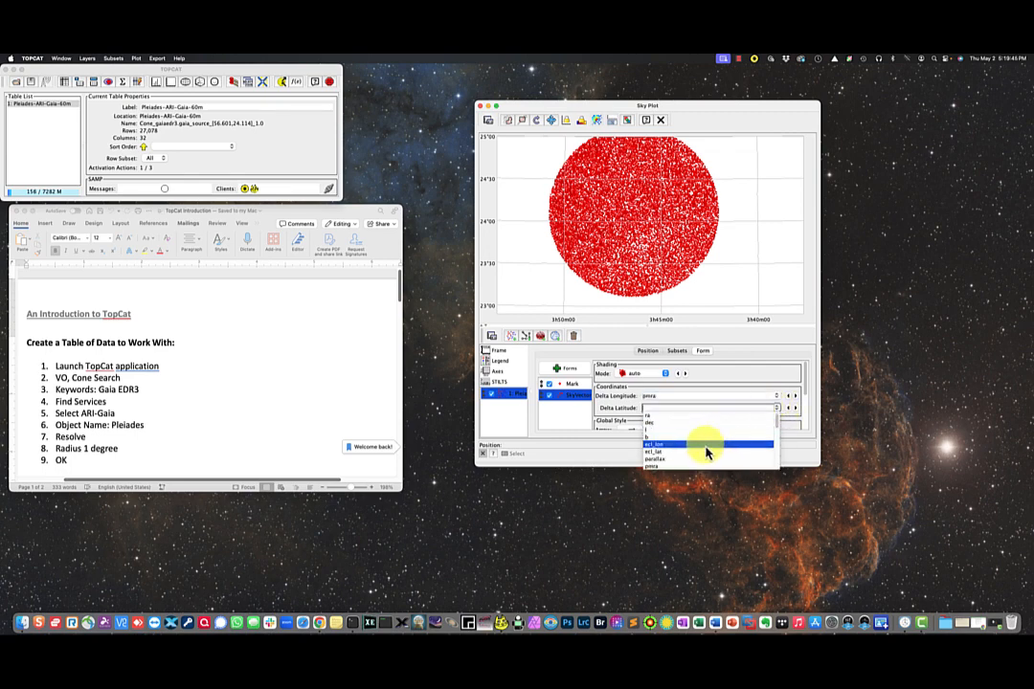
pyautogui.scroll(-2, 697, 462)
pyautogui.click(697, 468)
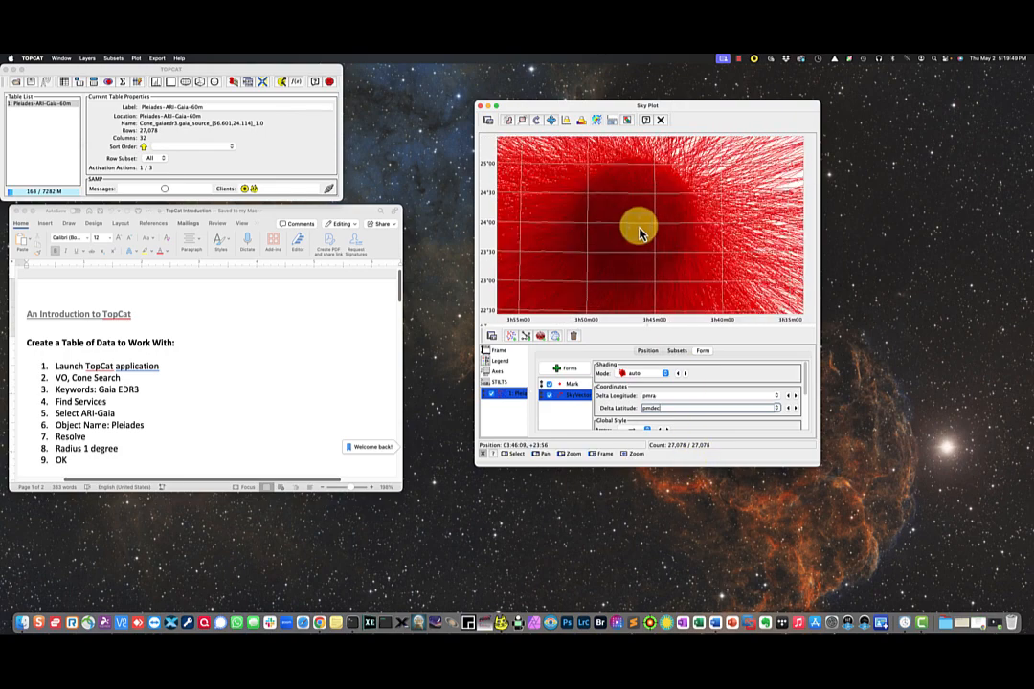
pyautogui.scroll(-5, 639, 233)
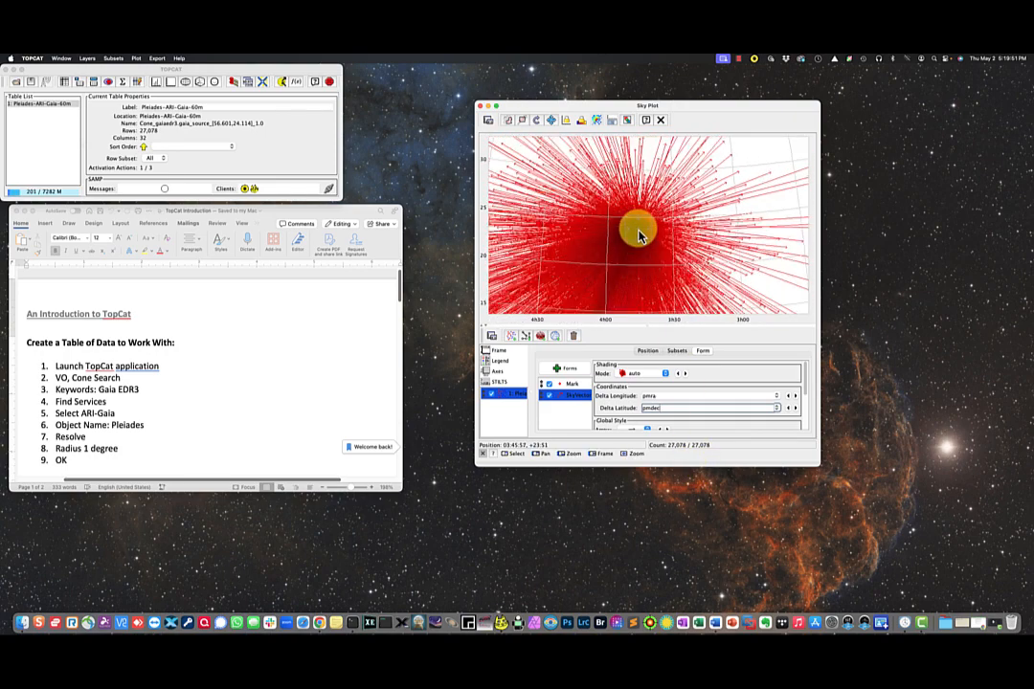
pyautogui.scroll(-8, 640, 234)
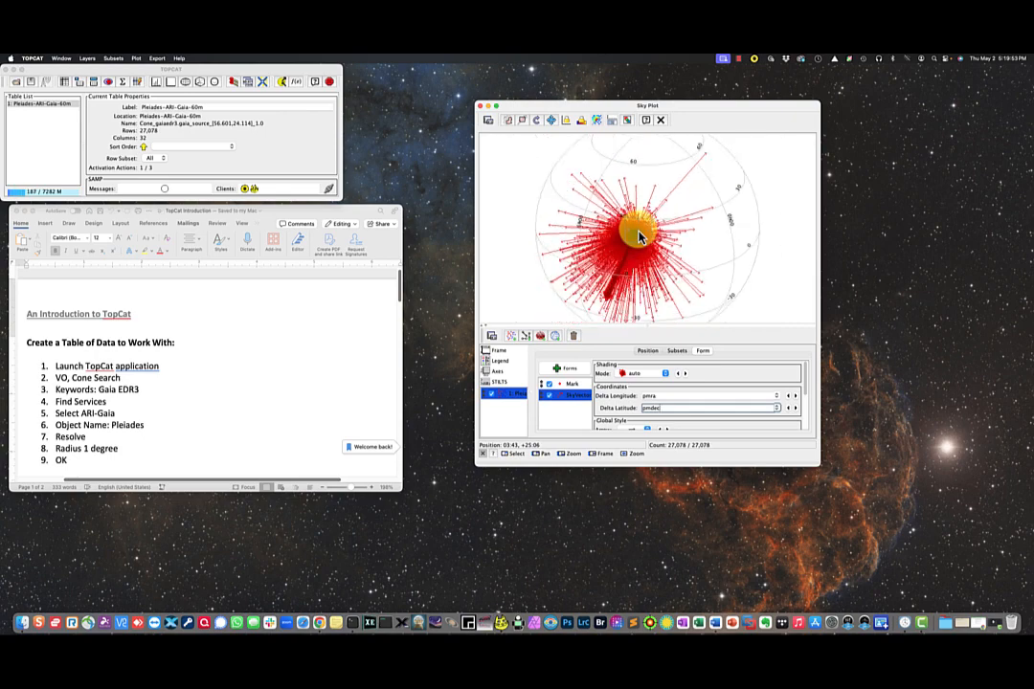
pyautogui.moveTo(639, 234); pyautogui.dragTo(553, 272)
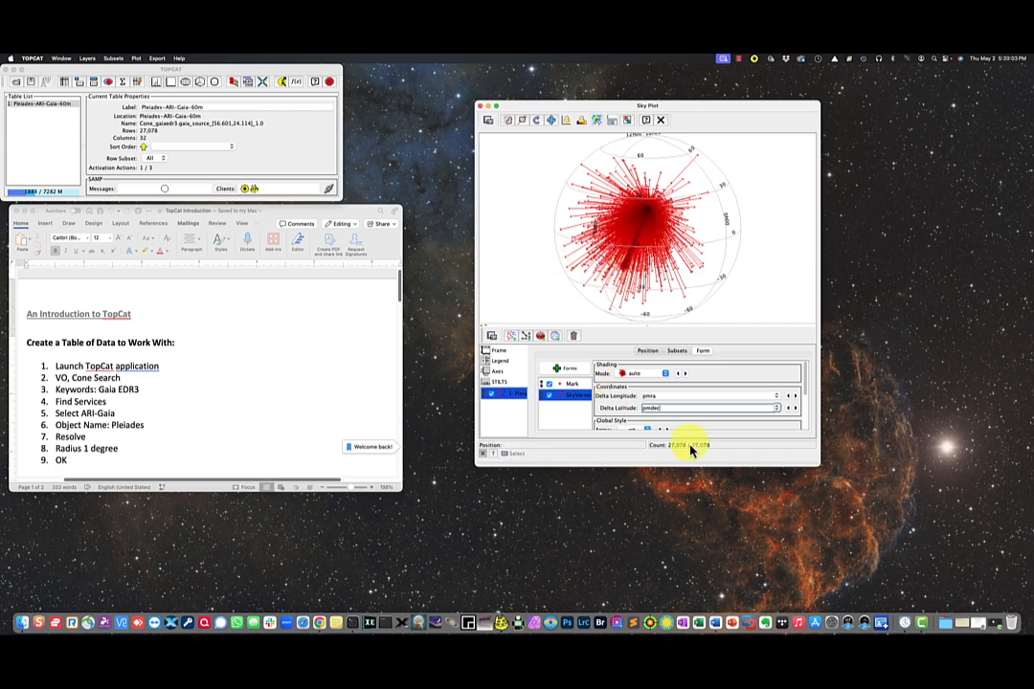
# Create a Plane Plot of the Pleiades-ARI-Gaia-60m table, then enlarge and reposition its window
pyautogui.click(173, 85)
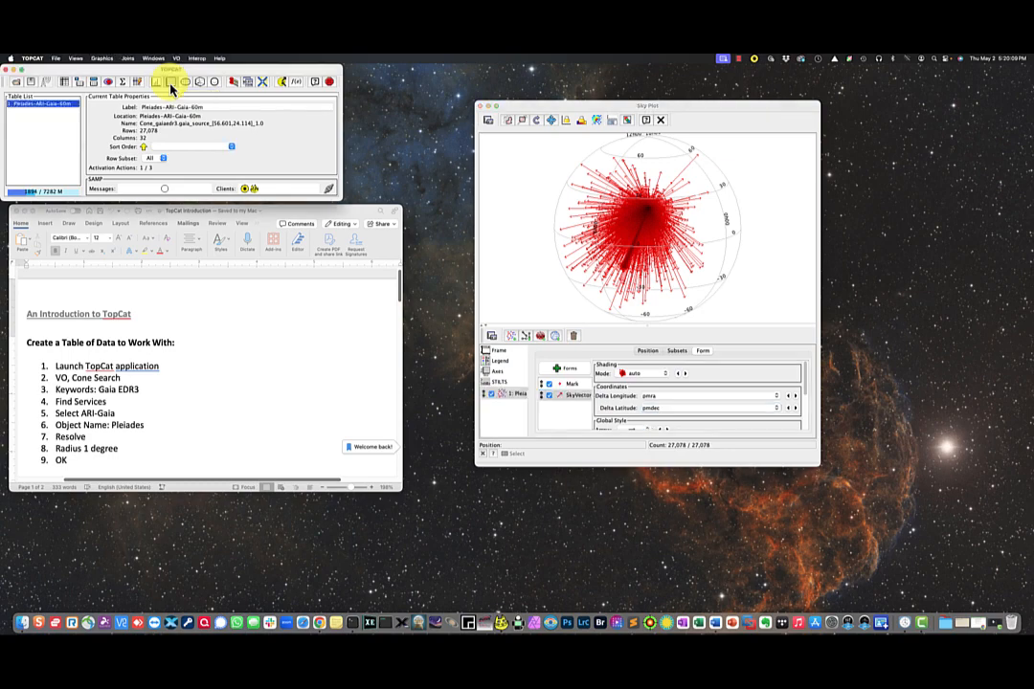
pyautogui.moveTo(143, 69); pyautogui.dragTo(518, 194)
pyautogui.moveTo(561, 249); pyautogui.dragTo(537, 233)
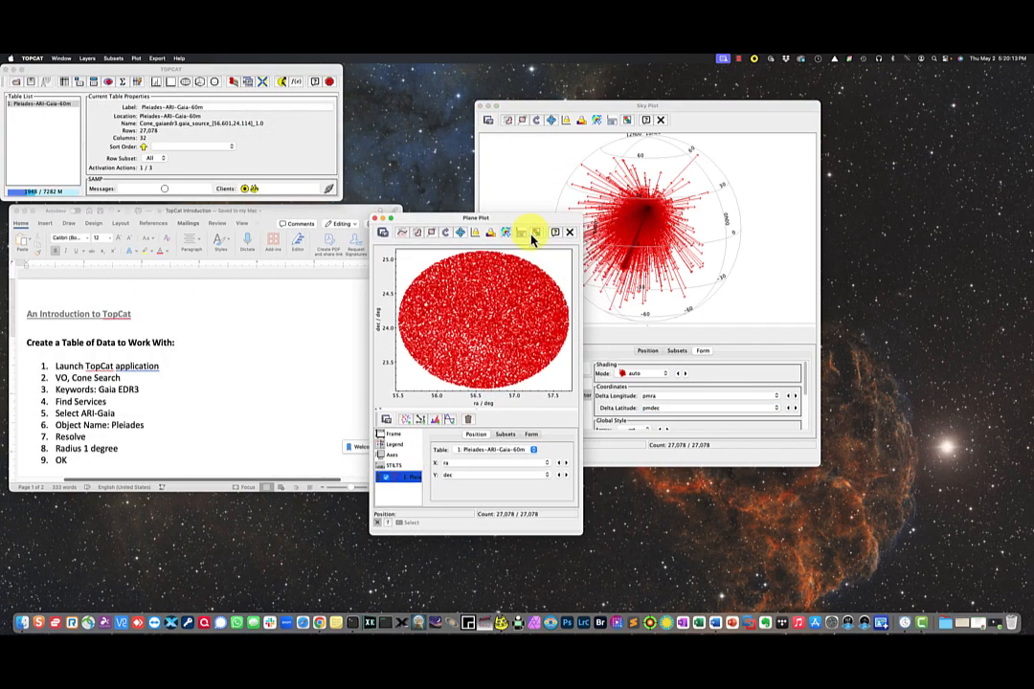
pyautogui.moveTo(577, 536); pyautogui.dragTo(741, 570)
pyautogui.moveTo(593, 228); pyautogui.dragTo(466, 230)
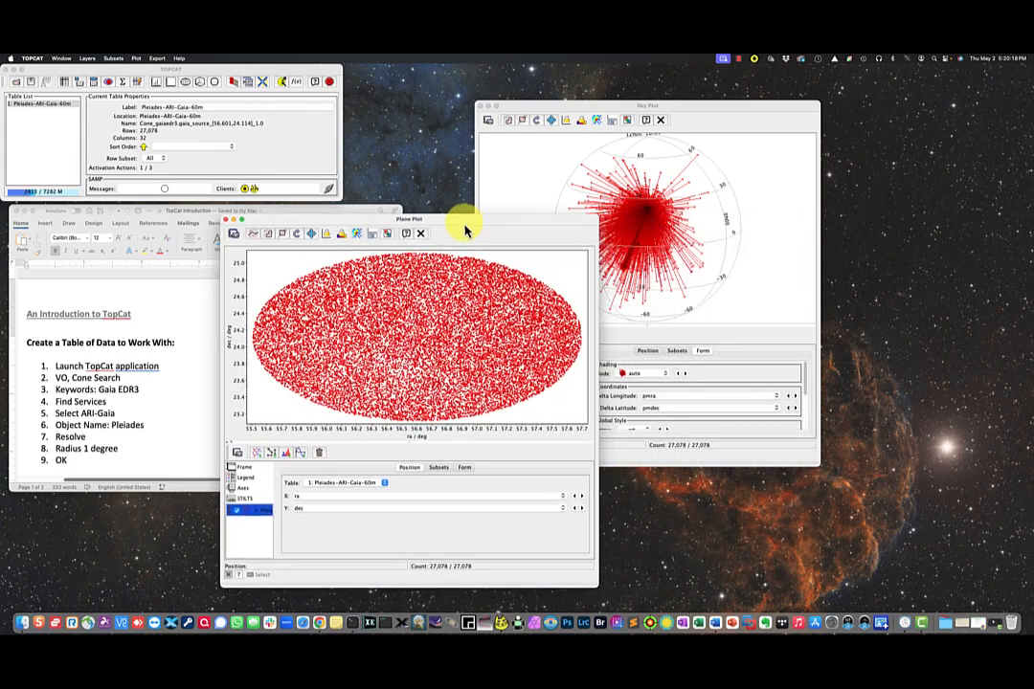
# Set the Plane Plot's X coordinate to pmra and its Y coordinate to pmdec
pyautogui.click(562, 497)
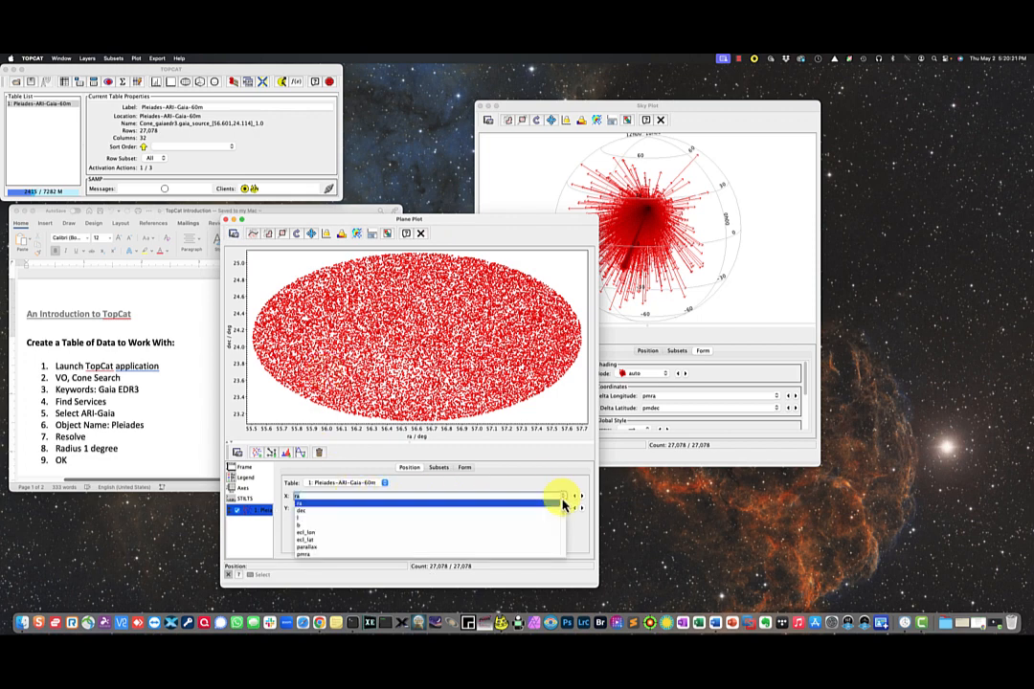
pyautogui.scroll(-1, 535, 528)
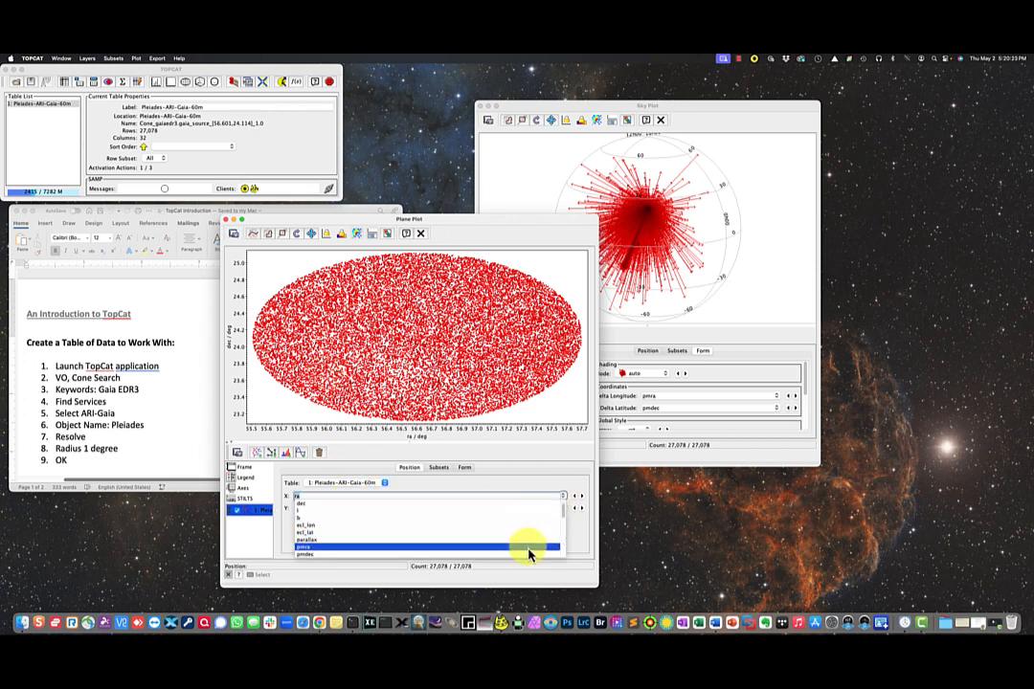
pyautogui.click(530, 554)
pyautogui.click(564, 511)
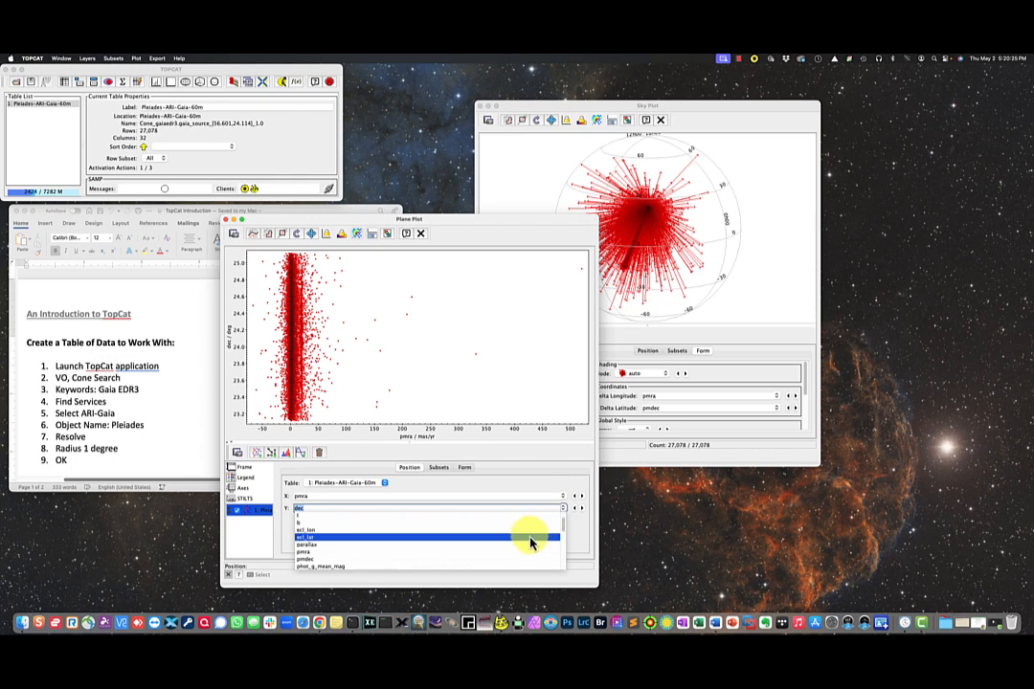
pyautogui.click(522, 559)
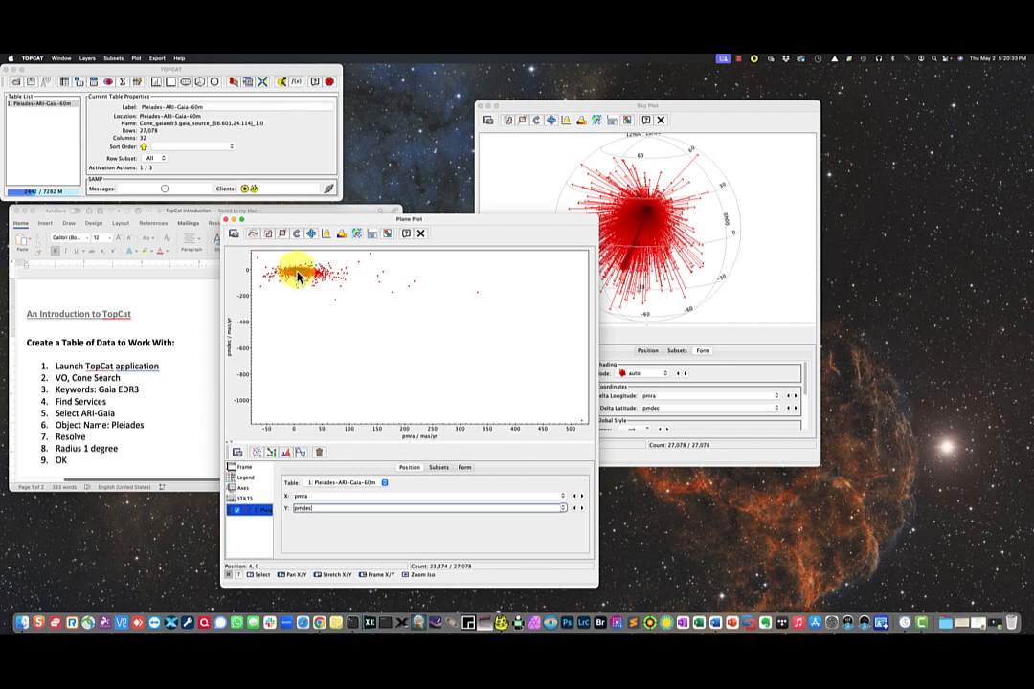
# Outline the small dense clump near pmra 20, pmdec -45 in the Plane Plot and add it as the subset M45 Proper
pyautogui.moveTo(299, 277); pyautogui.dragTo(415, 342)
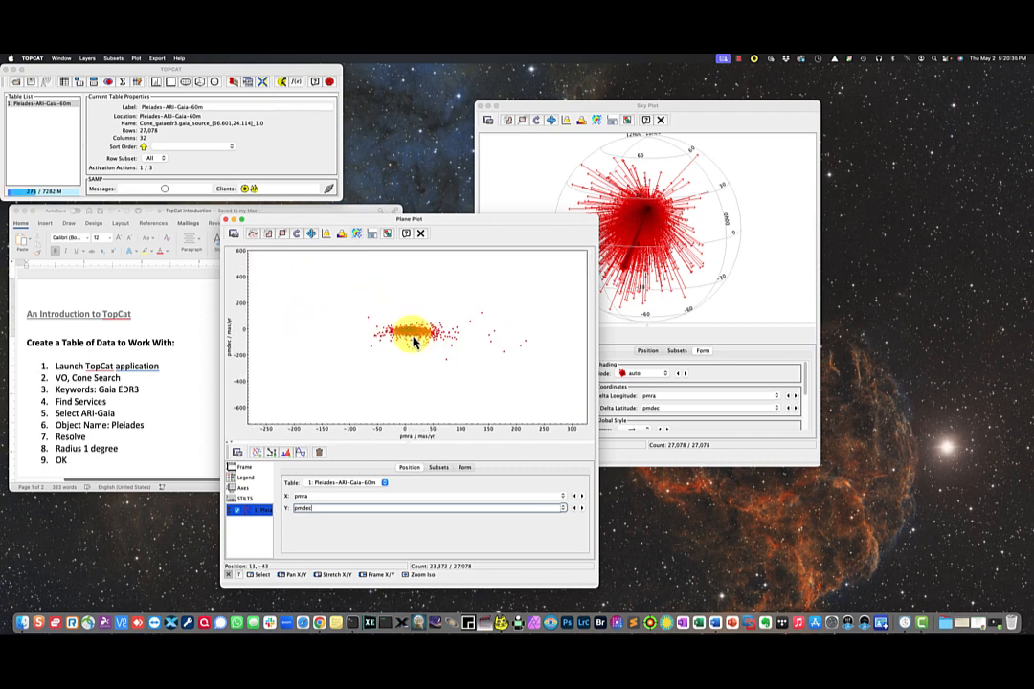
pyautogui.scroll(6, 411, 340)
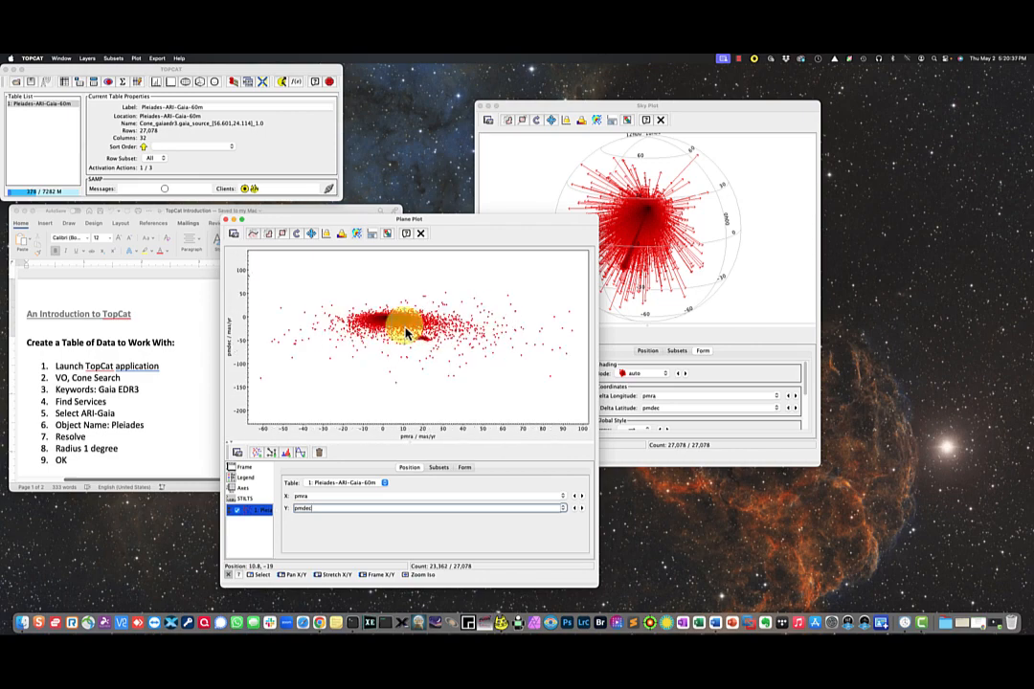
pyautogui.scroll(5, 405, 333)
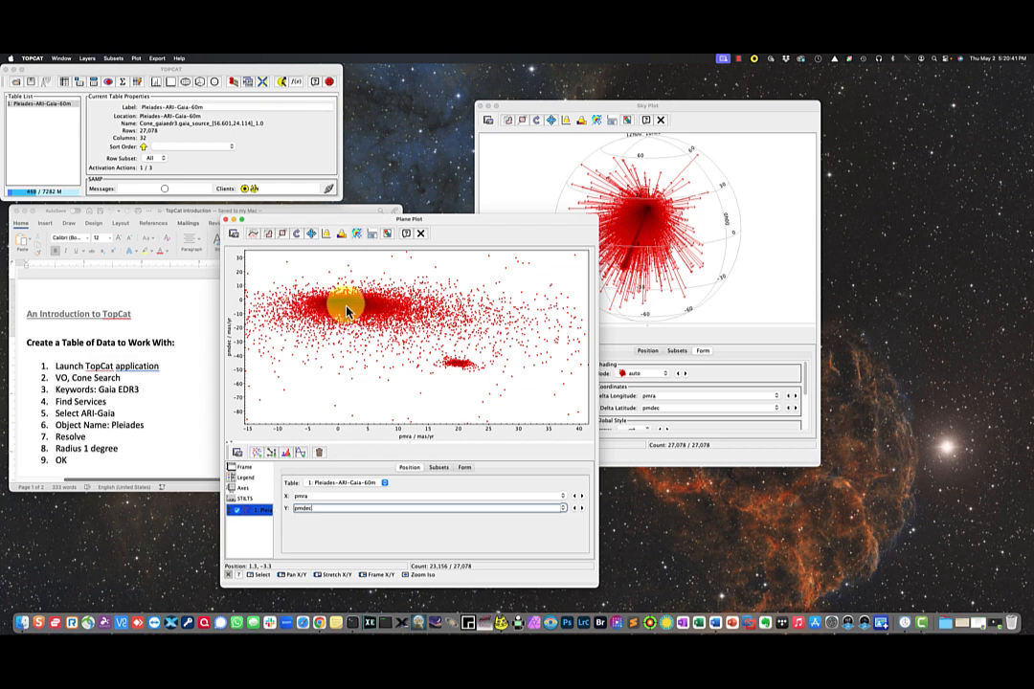
pyautogui.moveTo(347, 310); pyautogui.dragTo(375, 321)
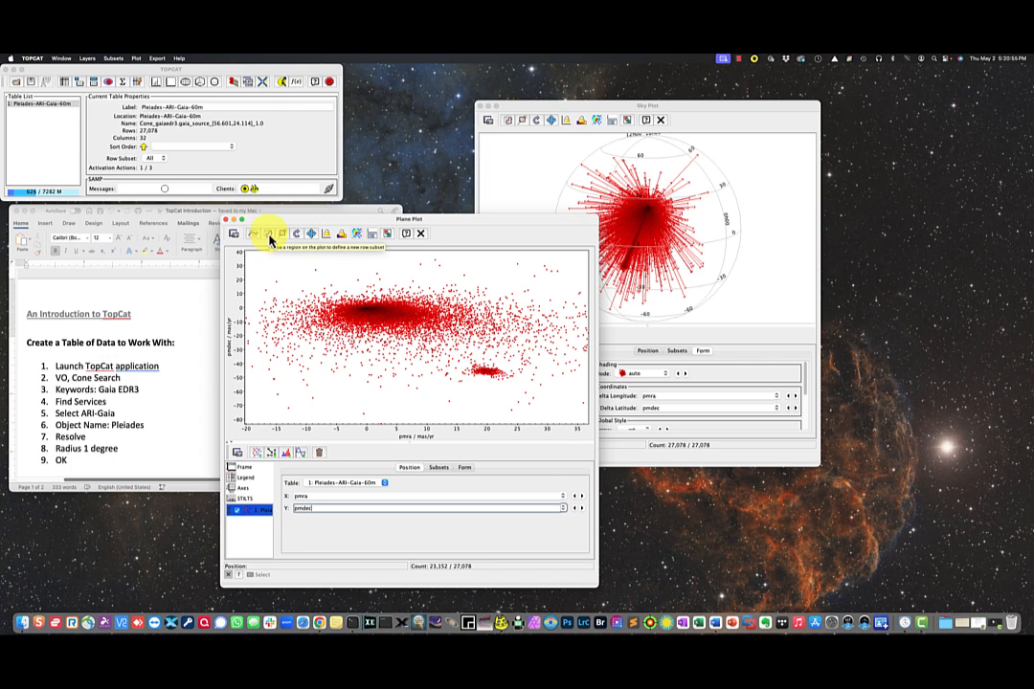
pyautogui.click(269, 235)
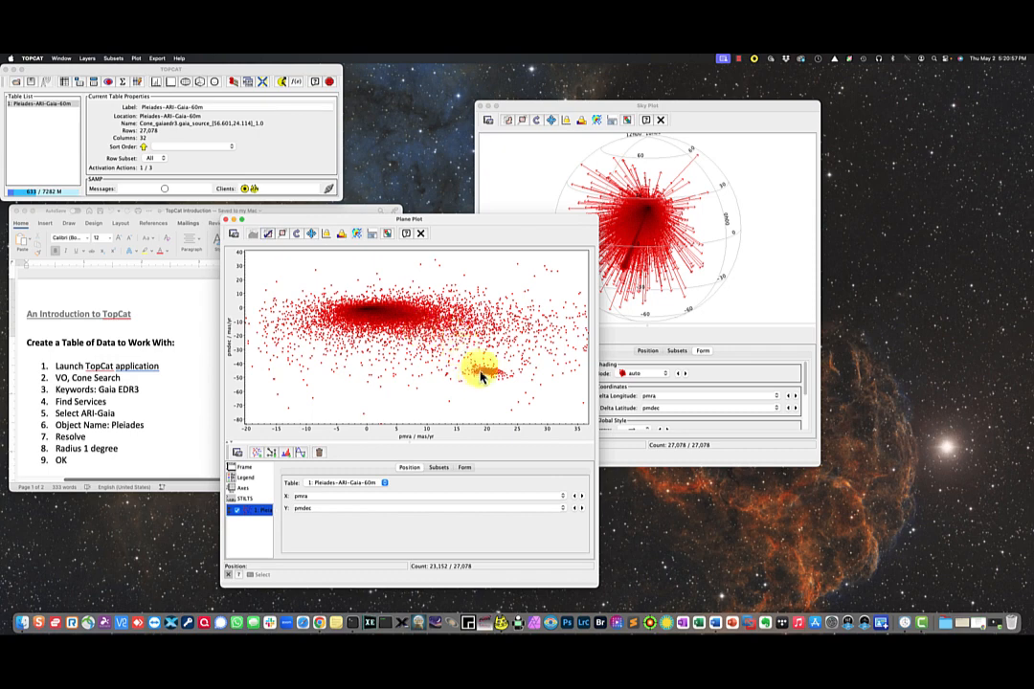
pyautogui.moveTo(482, 374)
pyautogui.mouseDown()
pyautogui.moveTo(473, 370)
pyautogui.moveTo(505, 383)
pyautogui.moveTo(490, 363)
pyautogui.moveTo(477, 372)
pyautogui.mouseUp()
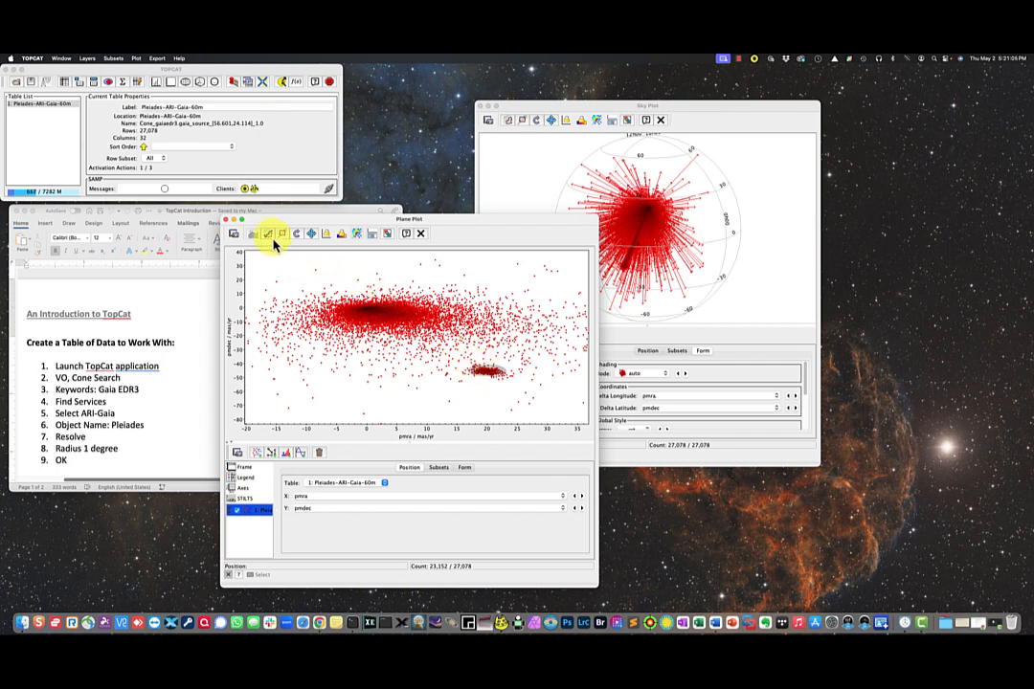
pyautogui.click(270, 238)
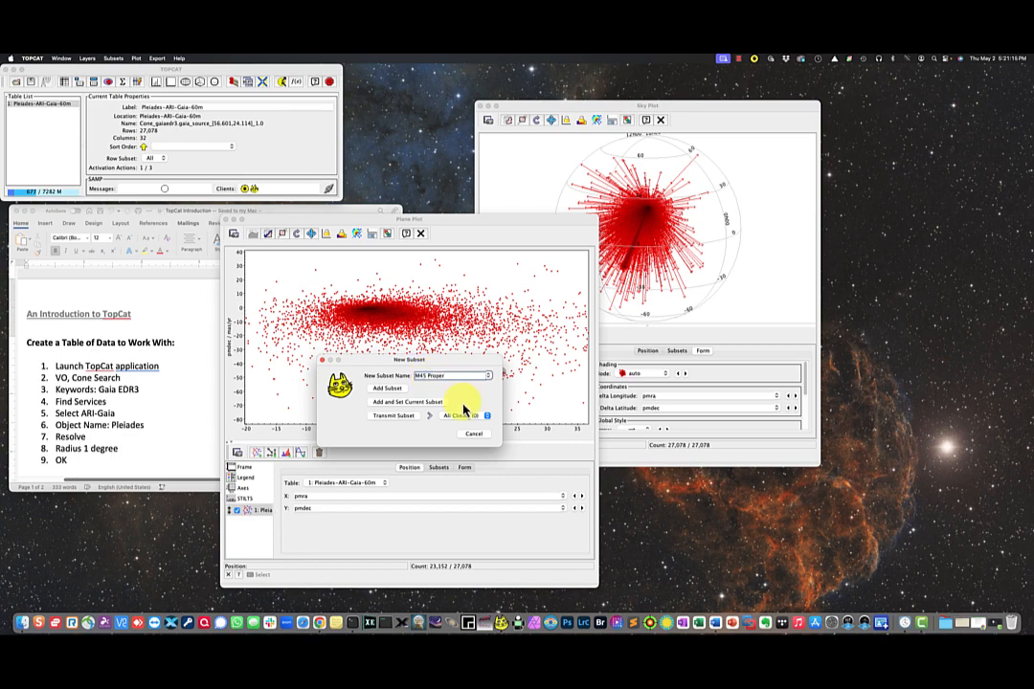
pyautogui.click(386, 390)
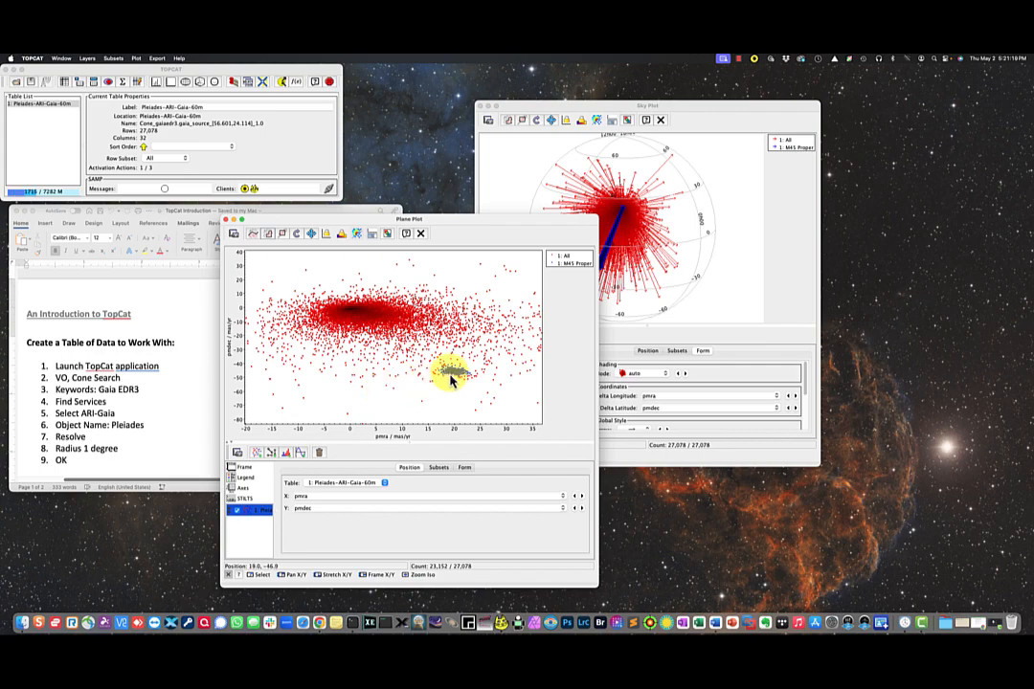
# Move the Plane Plot aside to inspect the M45 Proper vectors in the Sky Plot, and park its window clear of the document
pyautogui.moveTo(562, 221); pyautogui.dragTo(512, 230)
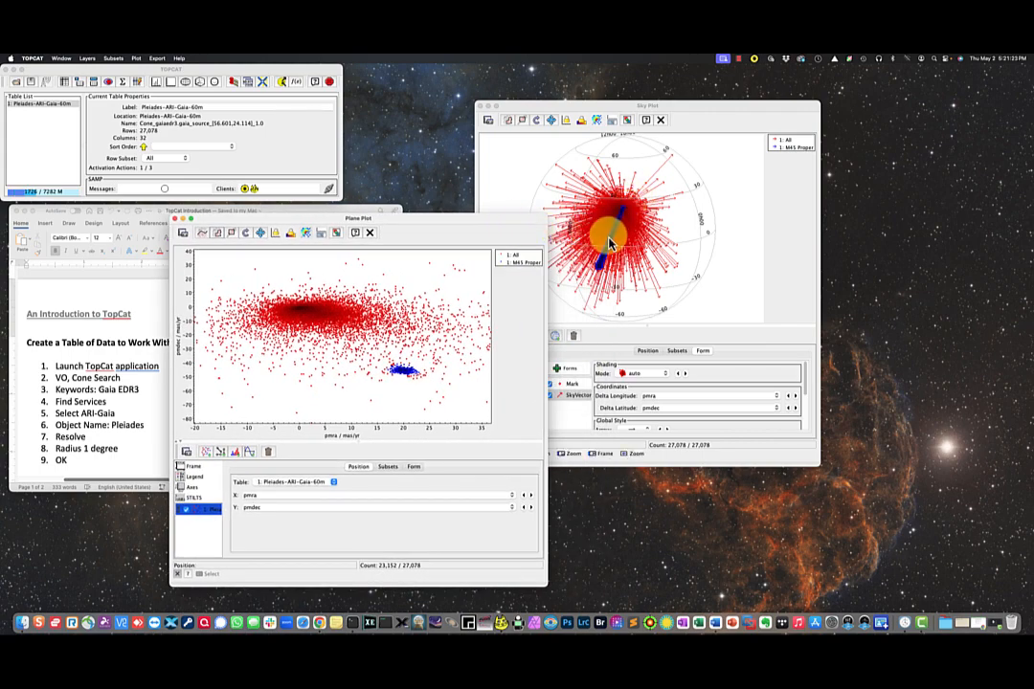
pyautogui.moveTo(635, 277); pyautogui.dragTo(543, 260)
pyautogui.moveTo(418, 222); pyautogui.dragTo(508, 218)
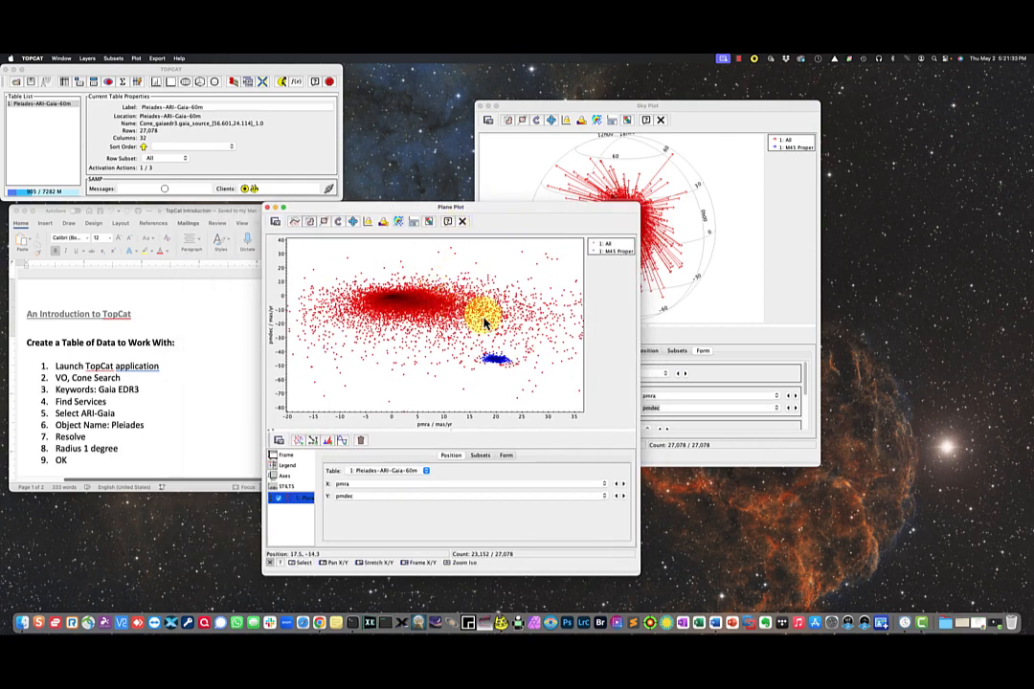
pyautogui.moveTo(507, 209); pyautogui.dragTo(741, 214)
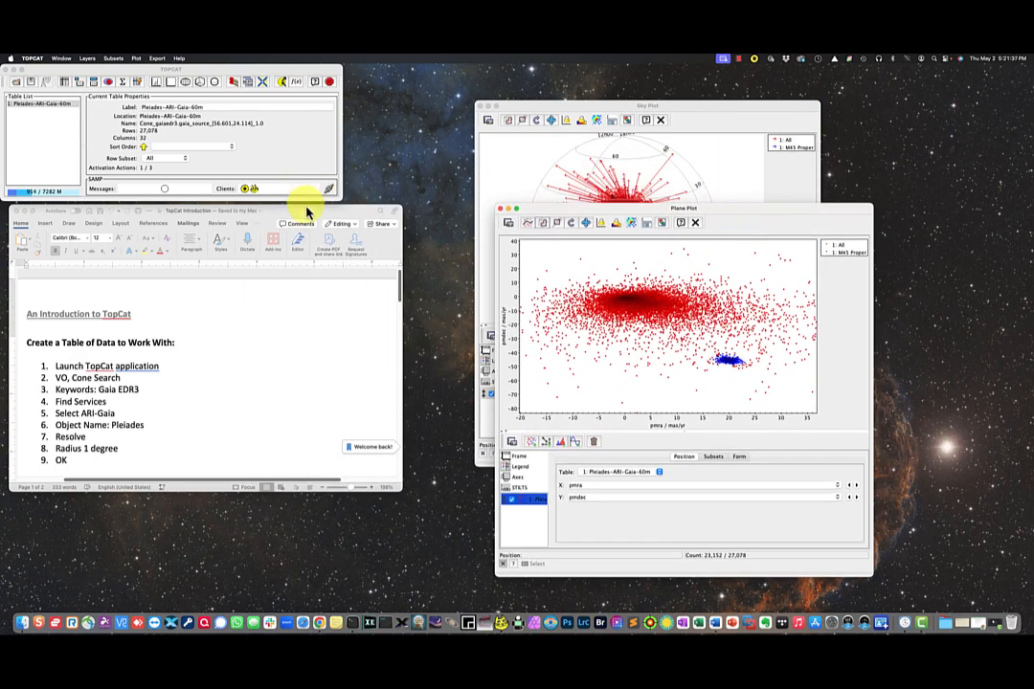
# Create a Histogram Plot of the Pleiades-ARI-Gaia-60m table and inspect the ra distribution at several scales
pyautogui.click(160, 88)
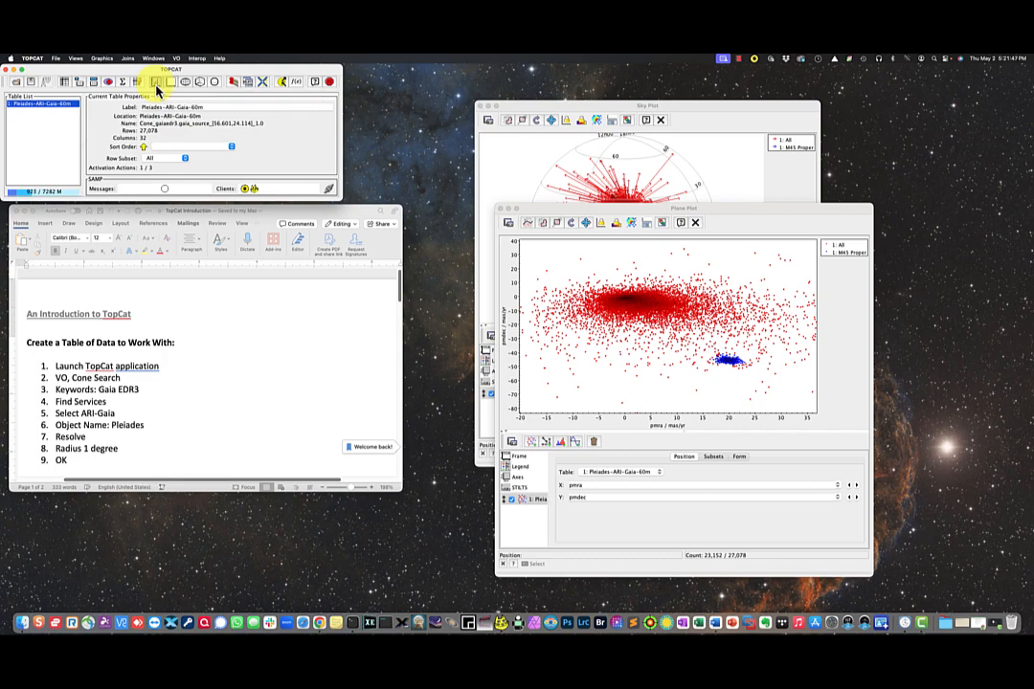
pyautogui.click(158, 88)
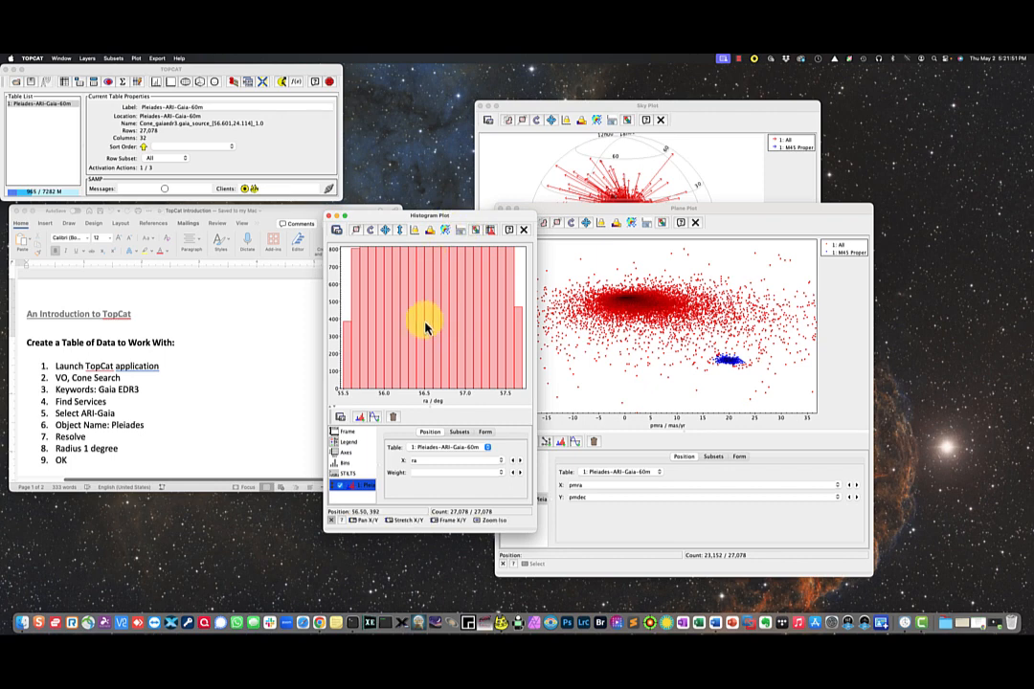
pyautogui.scroll(-5, 427, 327)
pyautogui.scroll(-12, 427, 327)
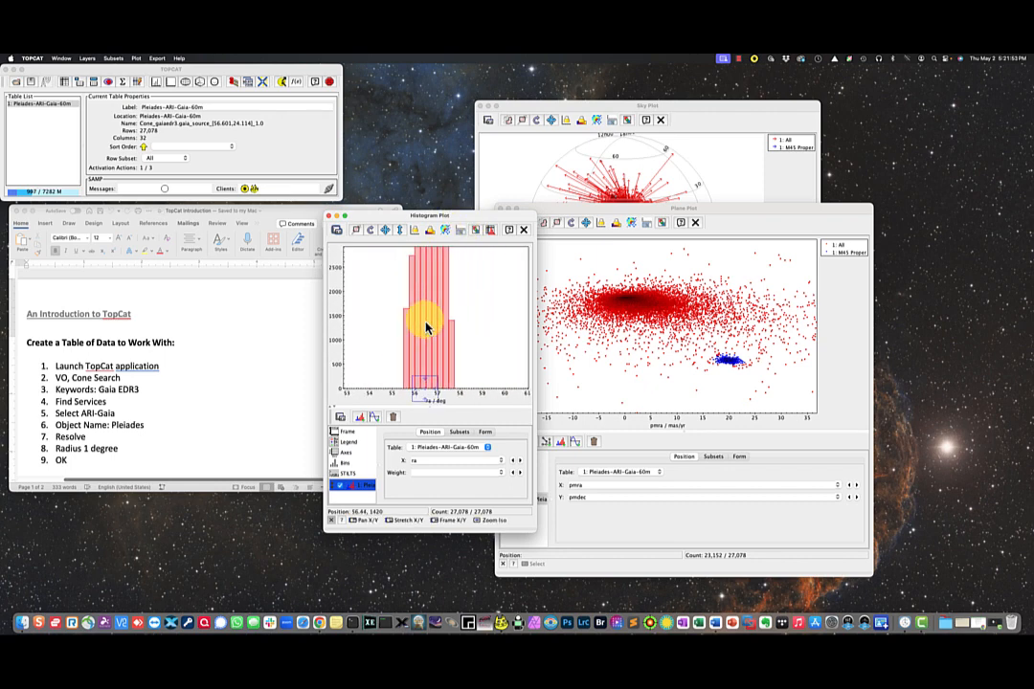
pyautogui.scroll(15, 427, 322)
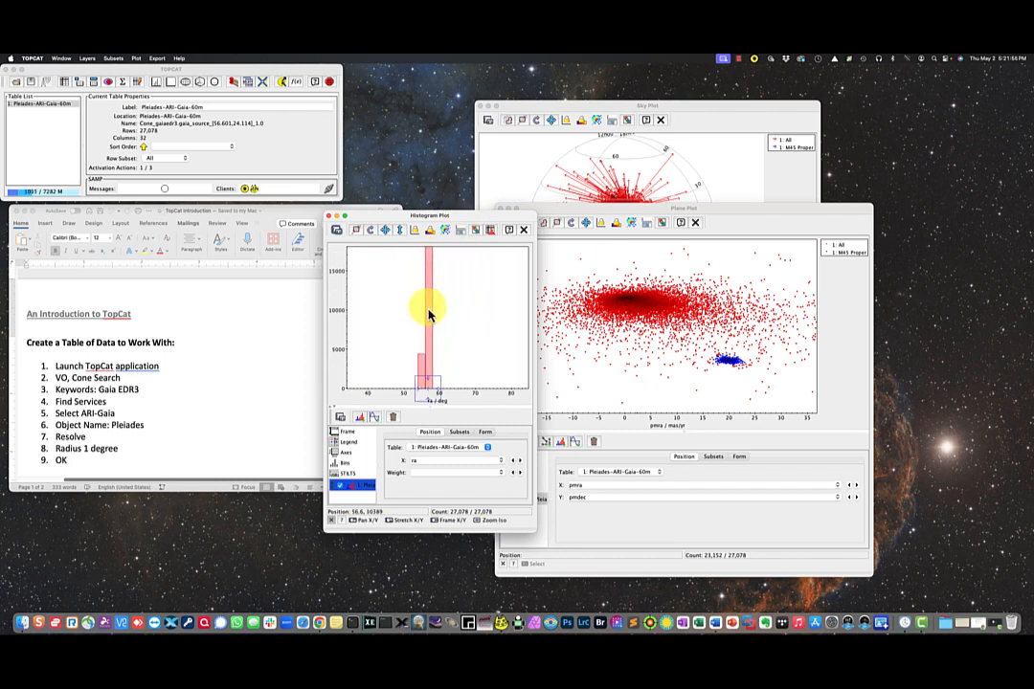
pyautogui.scroll(-3, 427, 316)
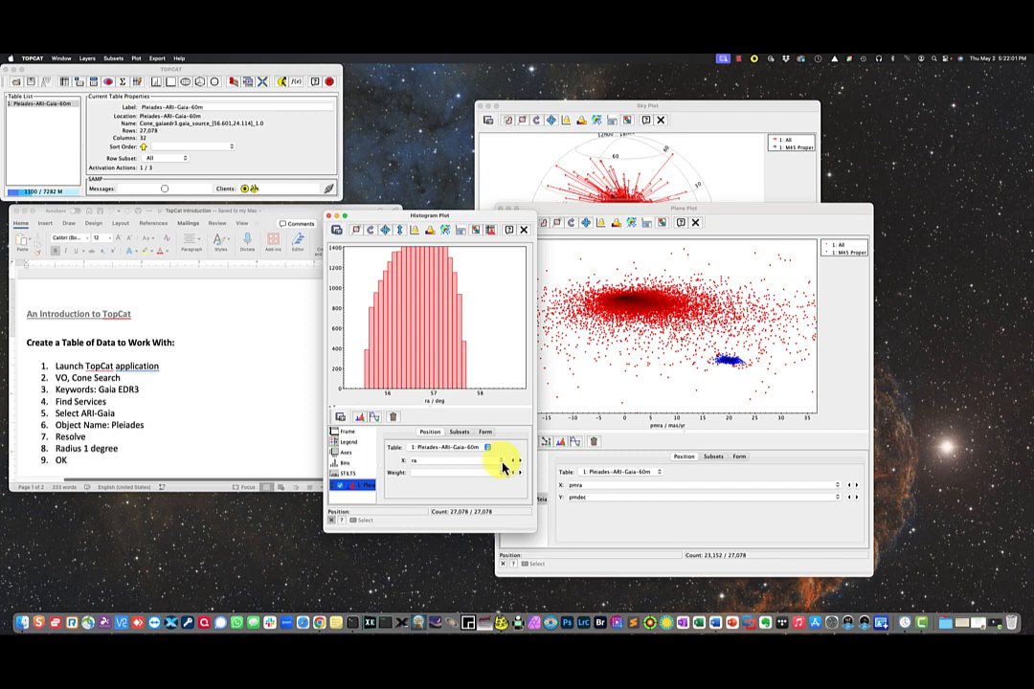
# Set the histogram's X coordinate to parallax and include the M45 Proper subset in the plot
pyautogui.click(502, 464)
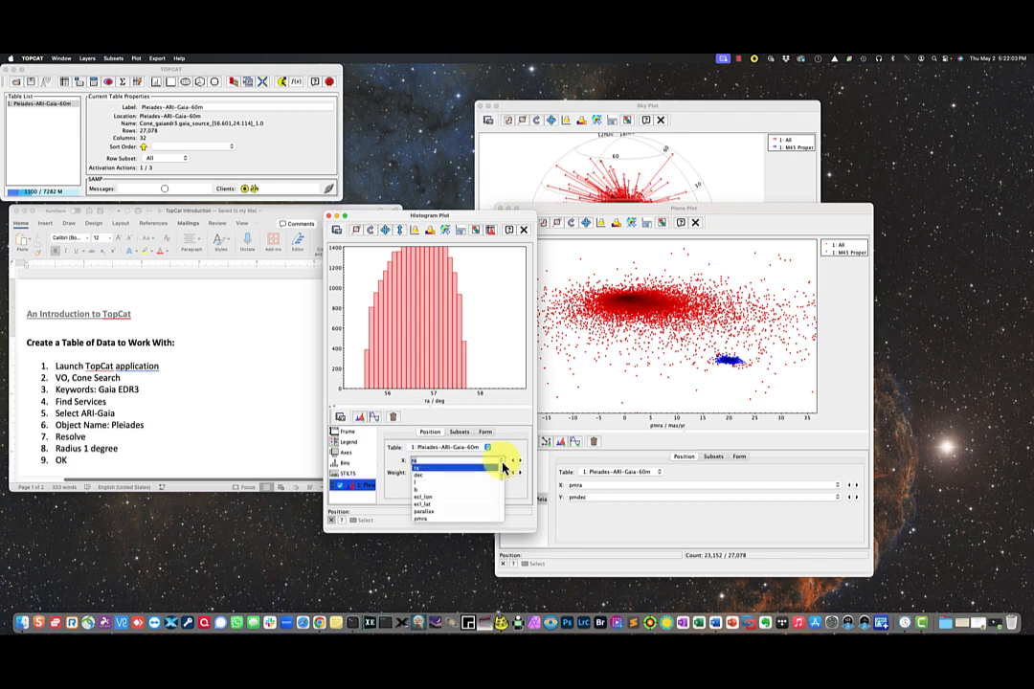
pyautogui.click(462, 512)
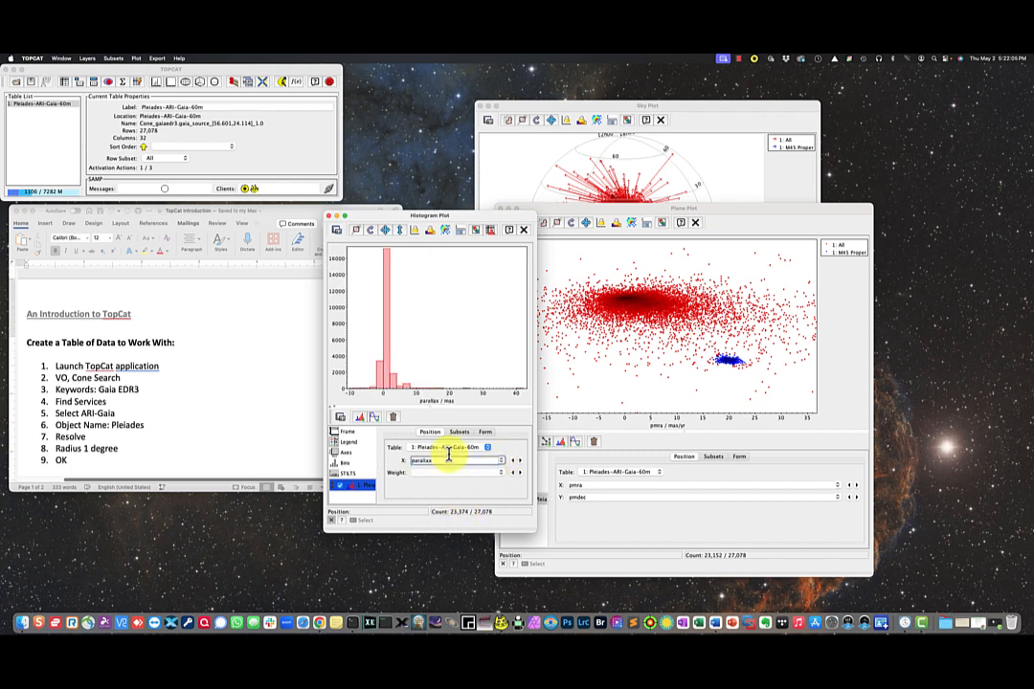
pyautogui.moveTo(425, 362); pyautogui.dragTo(478, 364)
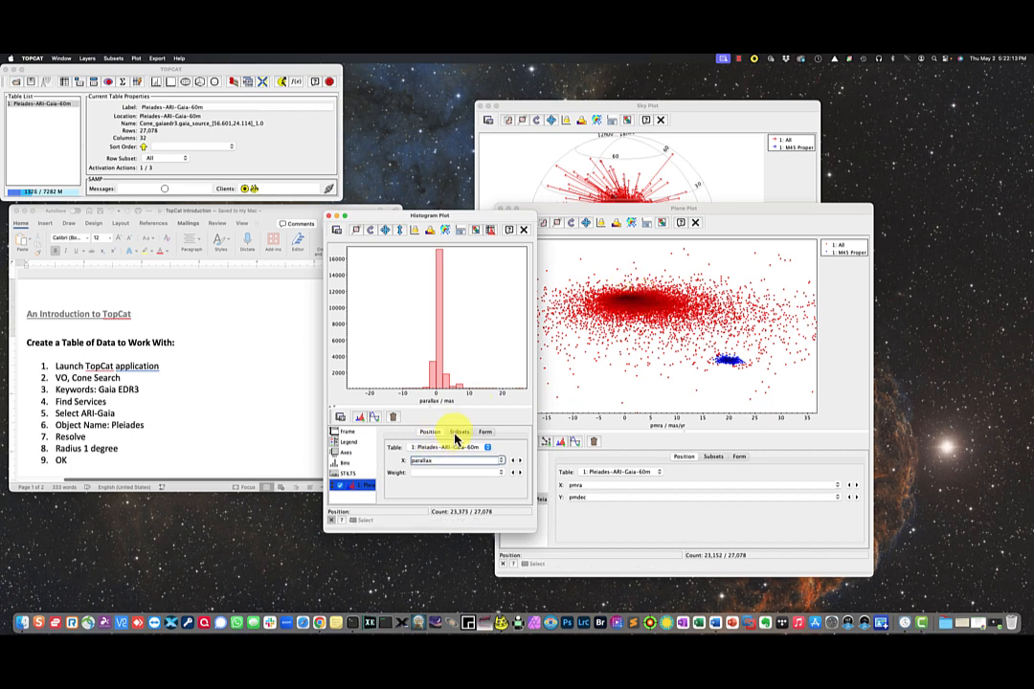
pyautogui.click(457, 437)
pyautogui.click(397, 460)
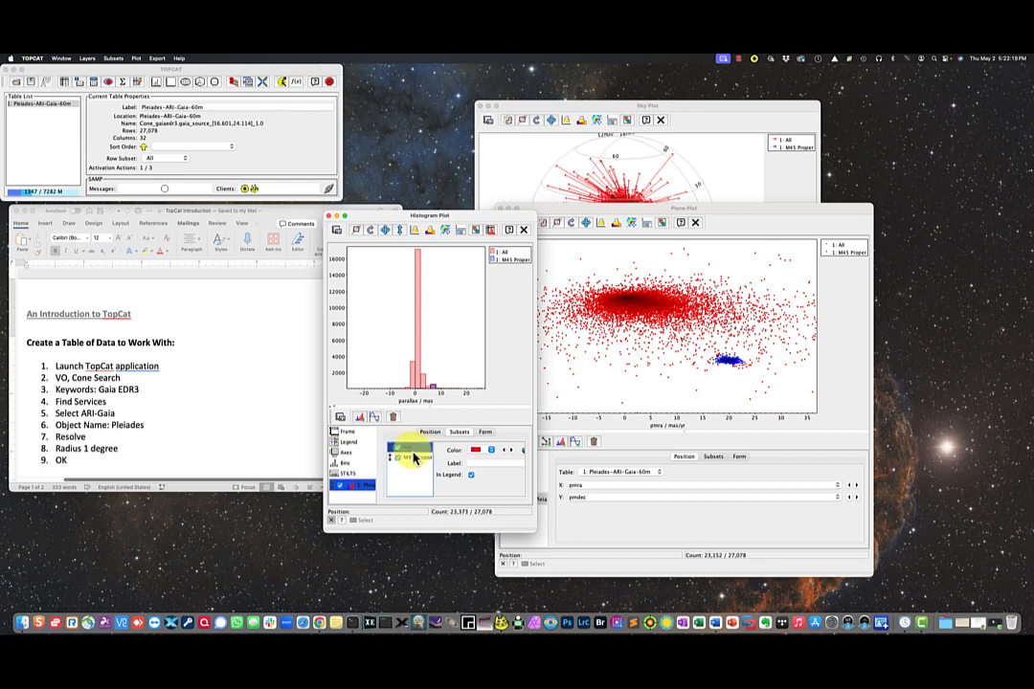
# Hide the All subset in the parallax histogram to examine the M45 Proper distribution alone, and move the Histogram Plot aside
pyautogui.click(398, 449)
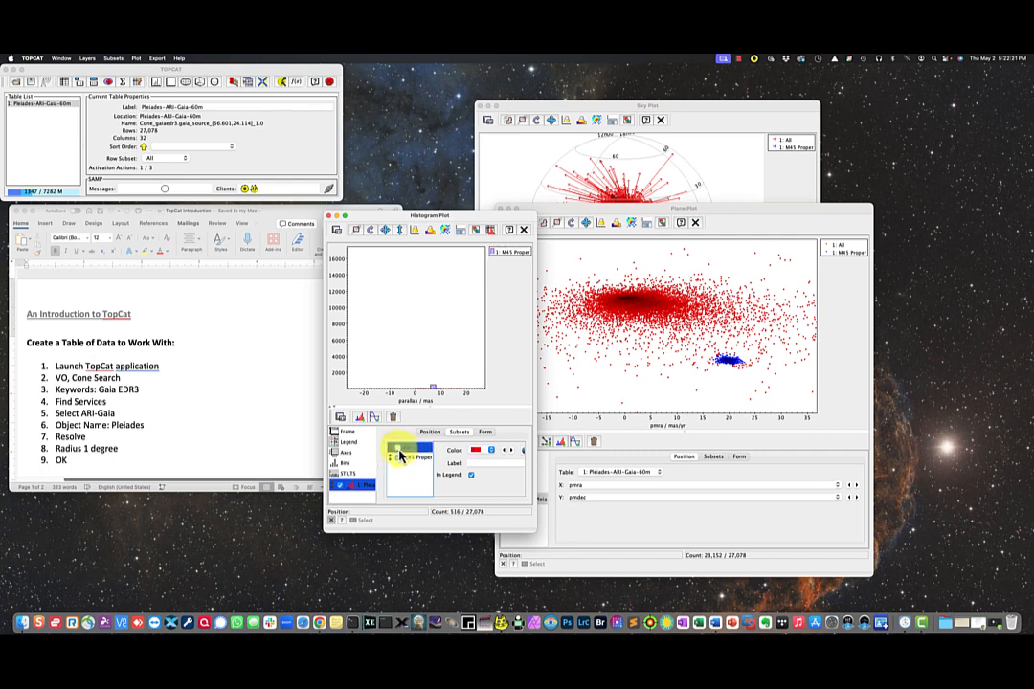
pyautogui.click(415, 458)
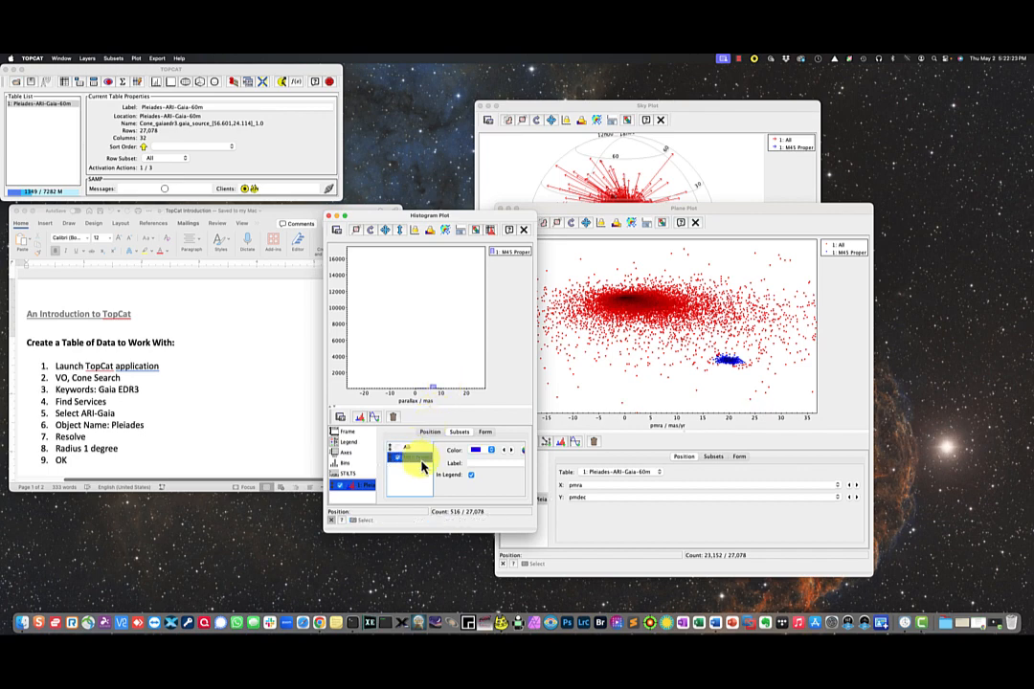
pyautogui.scroll(6, 432, 383)
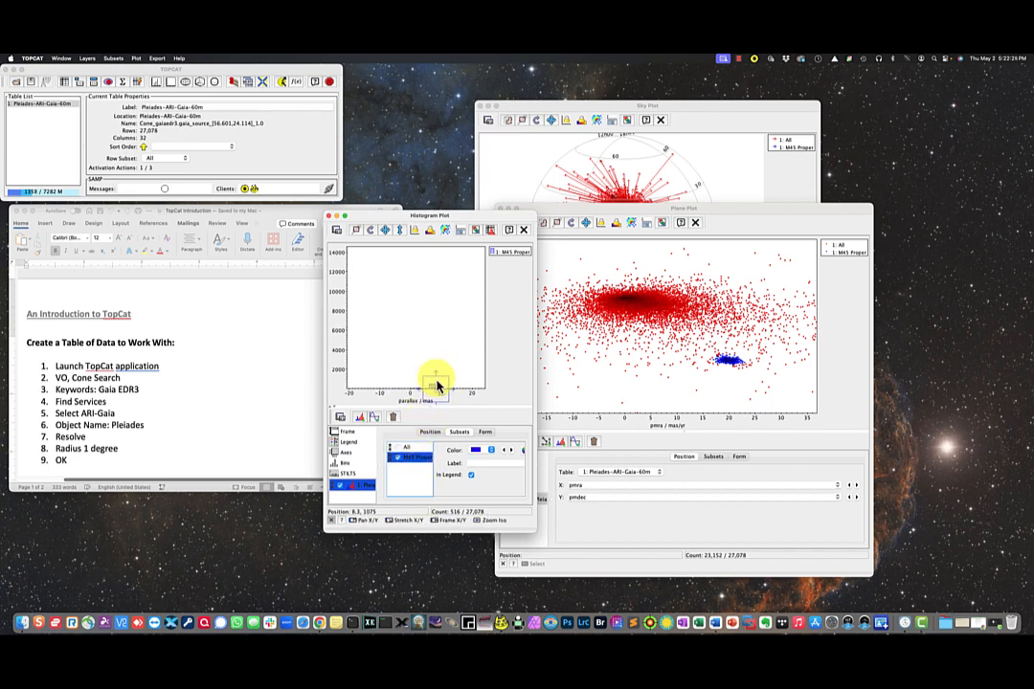
pyautogui.scroll(5, 411, 390)
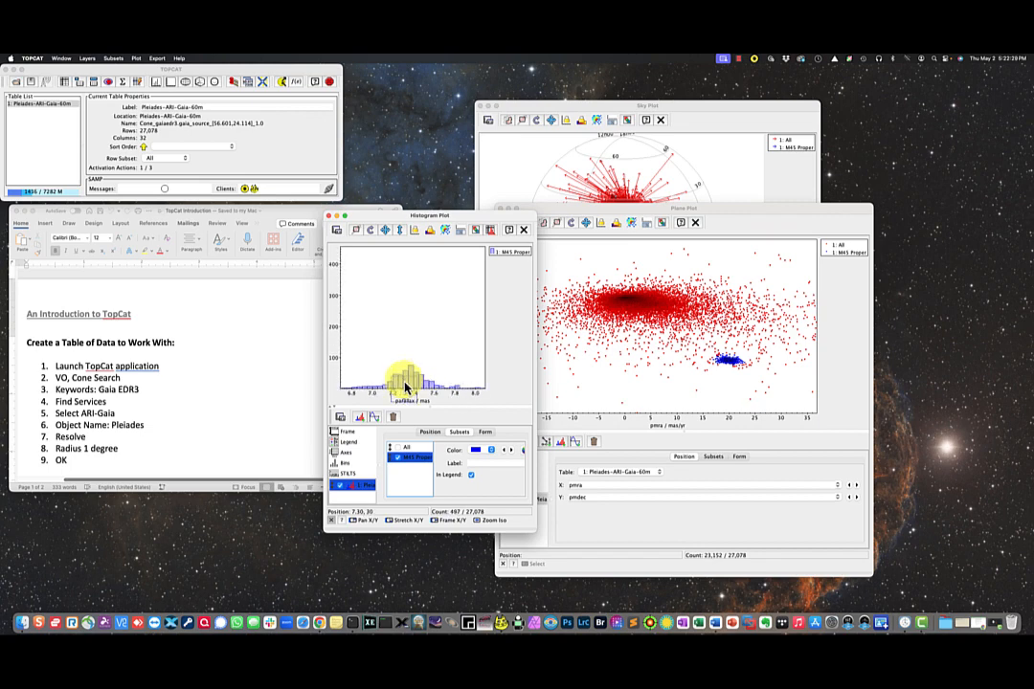
pyautogui.scroll(-3, 404, 383)
pyautogui.scroll(5, 336, 373)
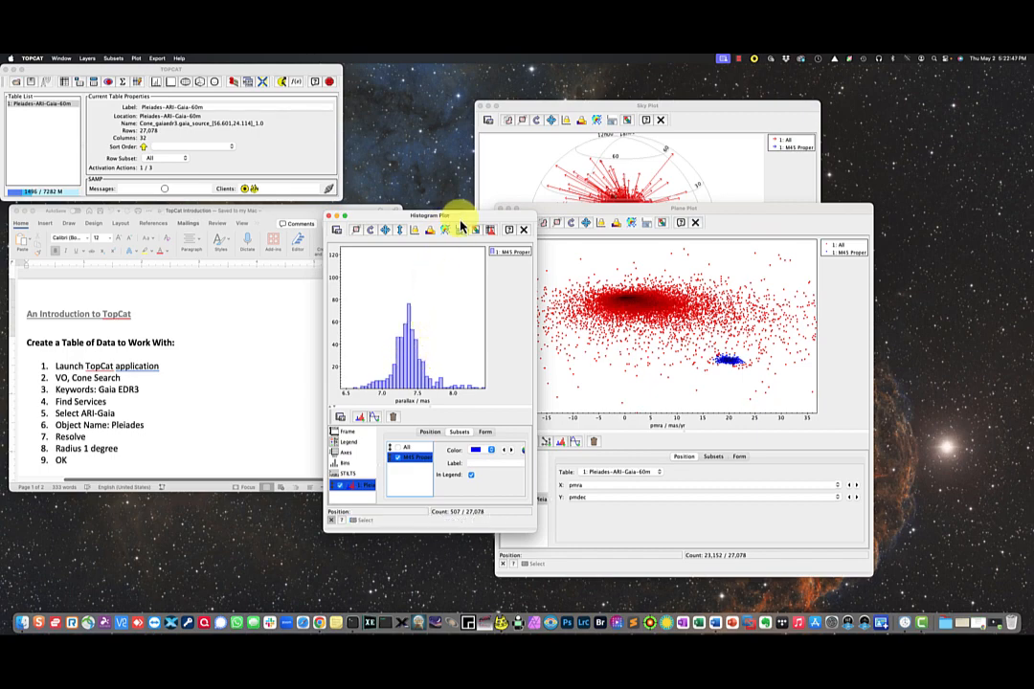
pyautogui.moveTo(460, 226); pyautogui.dragTo(778, 292)
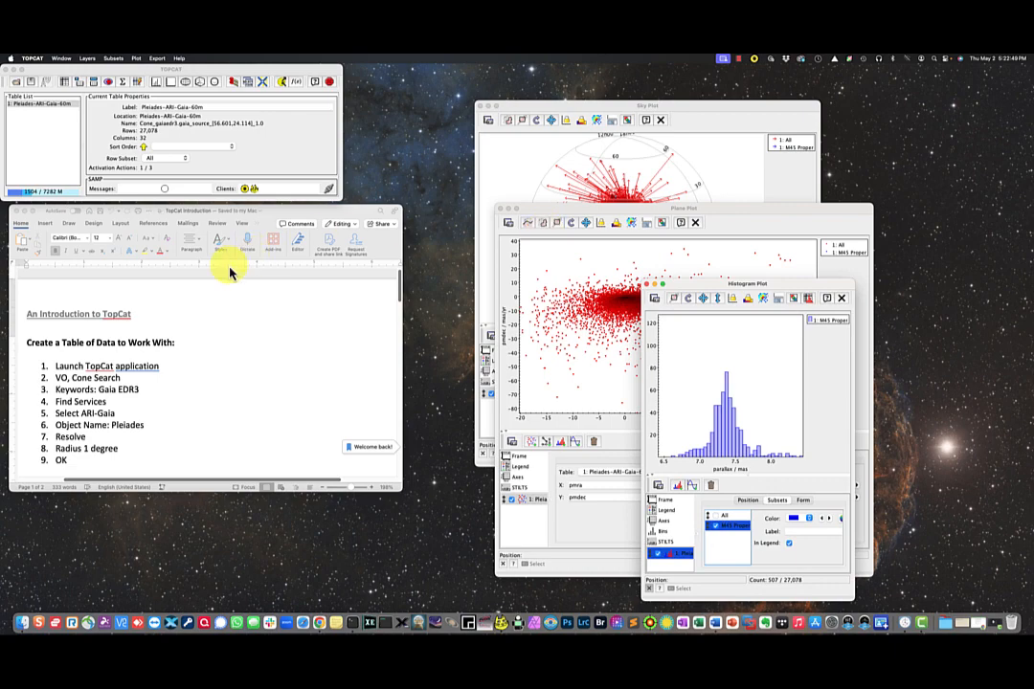
# Create a second Plane Plot of the Pleiades-ARI-Gaia-60m table and set its X coordinate to bp_rp
pyautogui.click(171, 84)
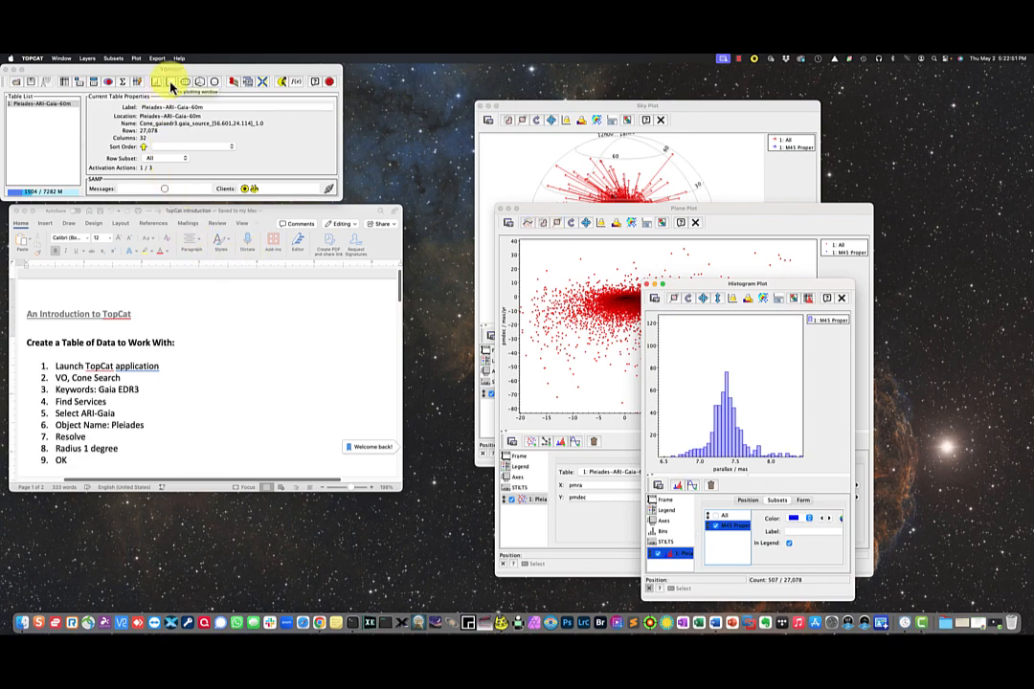
pyautogui.moveTo(175, 82); pyautogui.dragTo(478, 262)
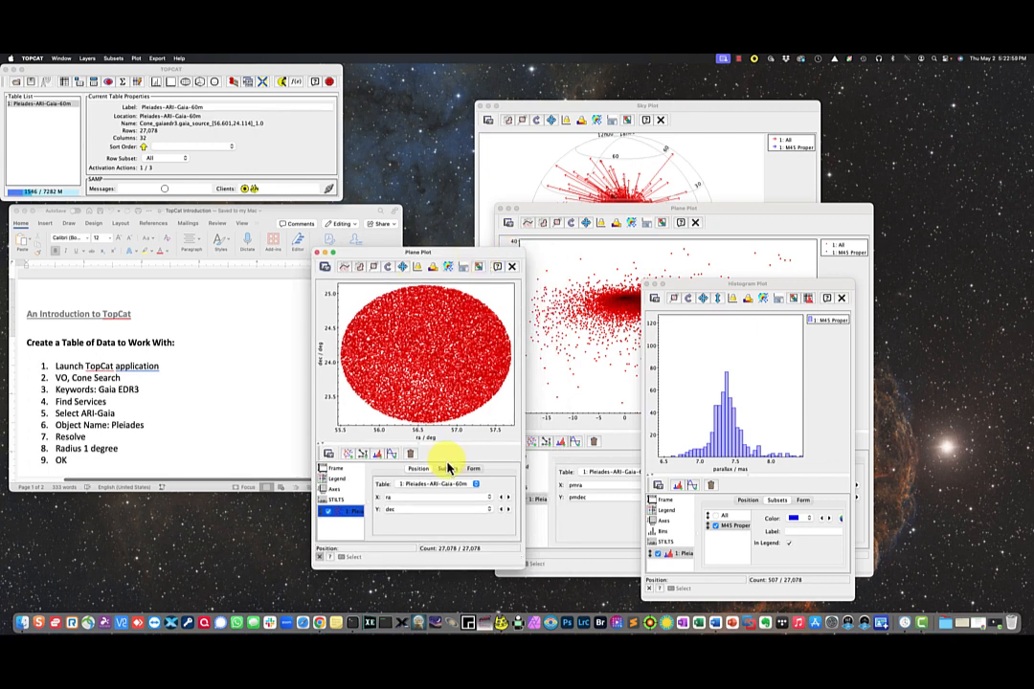
pyautogui.click(489, 499)
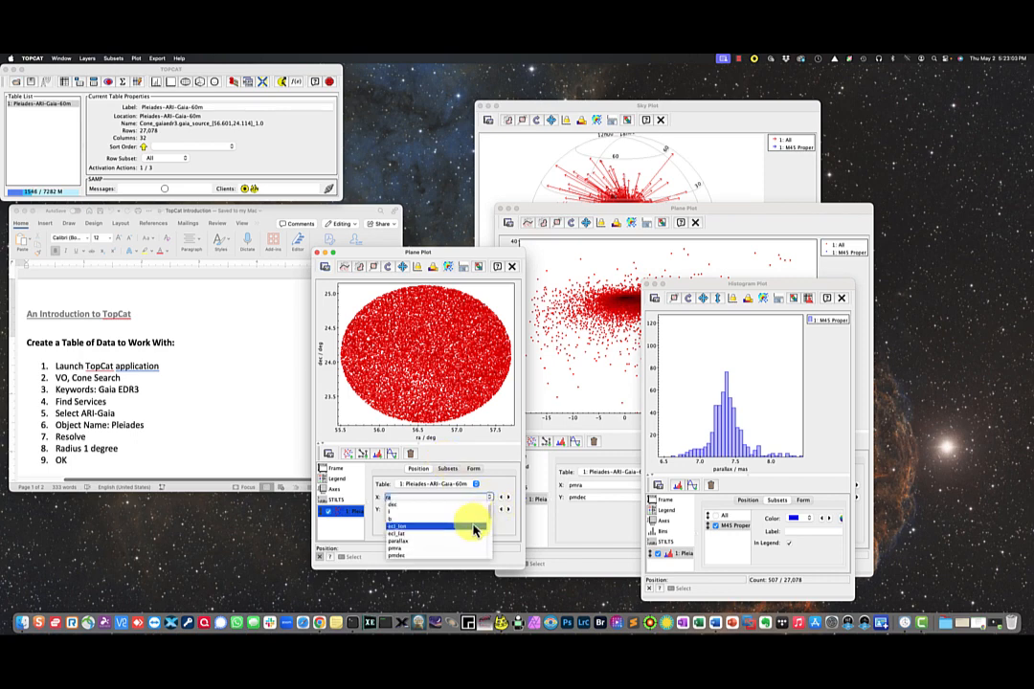
pyautogui.scroll(-2, 473, 530)
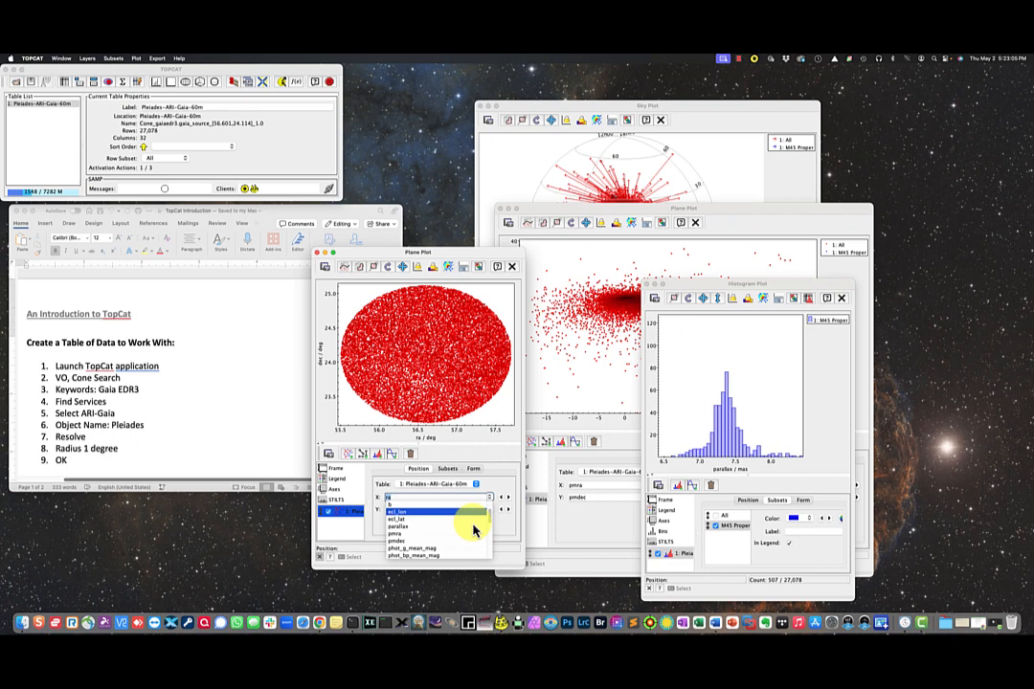
pyautogui.scroll(-3, 473, 530)
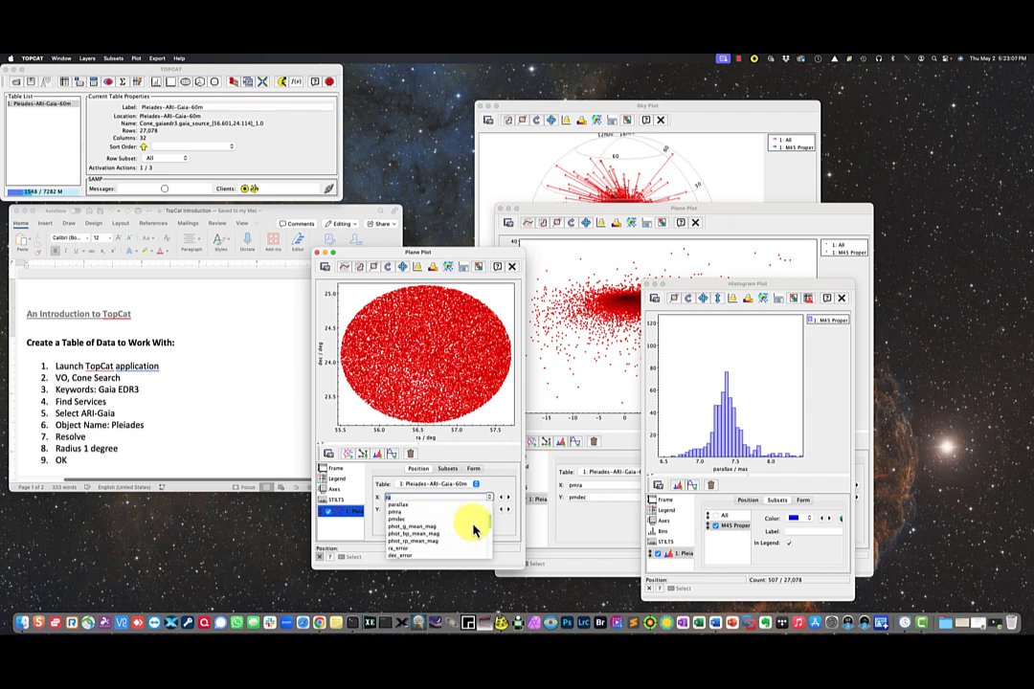
pyautogui.scroll(-4, 473, 531)
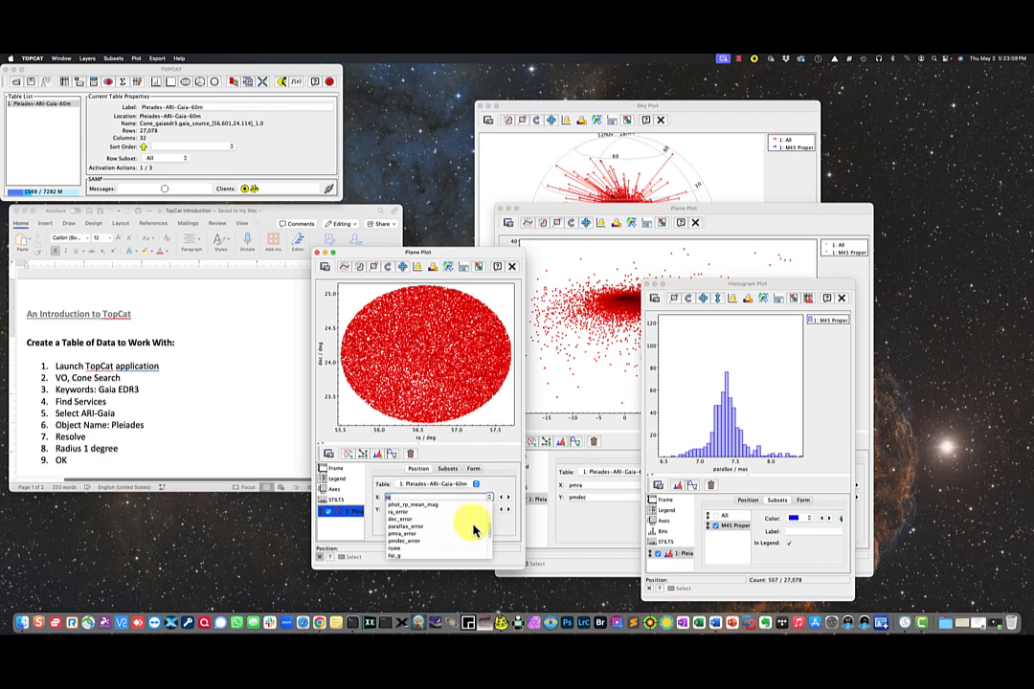
pyautogui.scroll(-5, 473, 530)
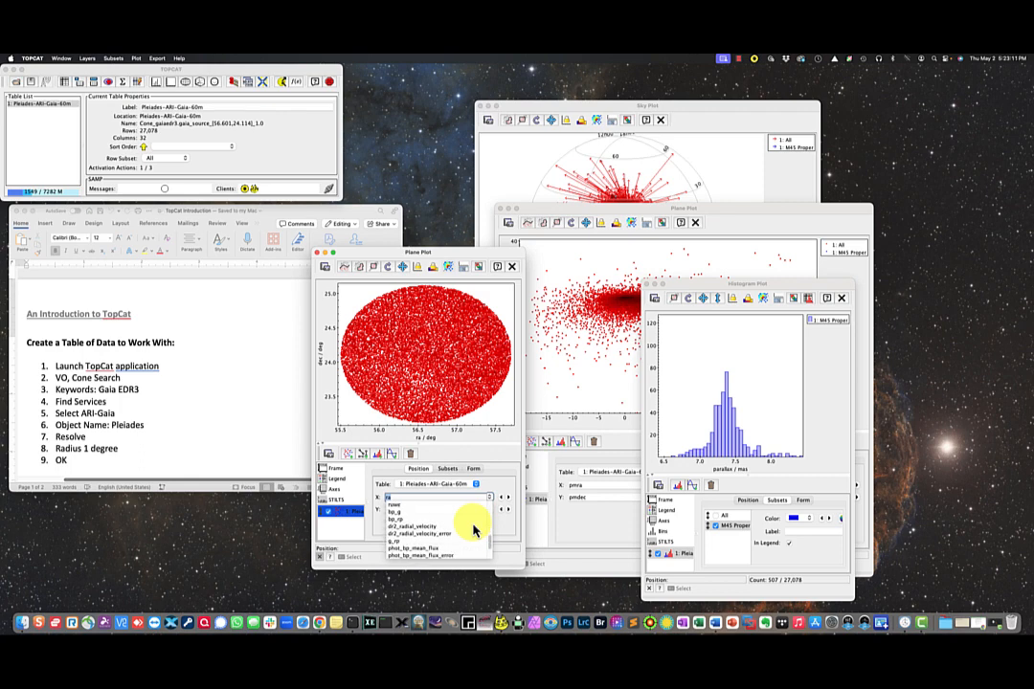
pyautogui.scroll(-1, 473, 531)
pyautogui.scroll(-4, 473, 530)
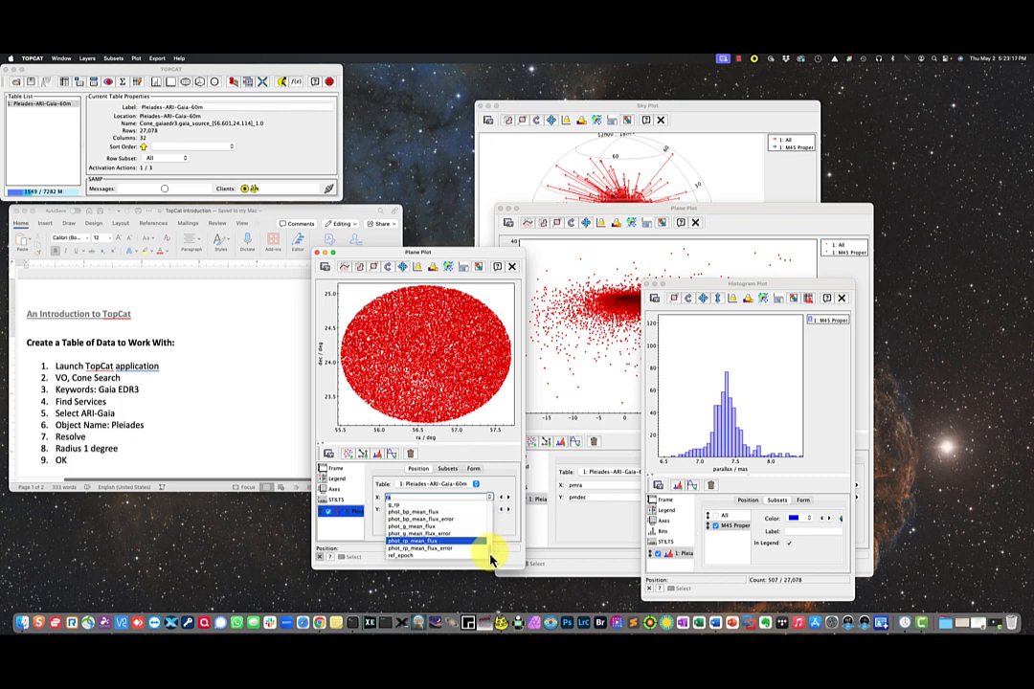
pyautogui.scroll(6, 487, 551)
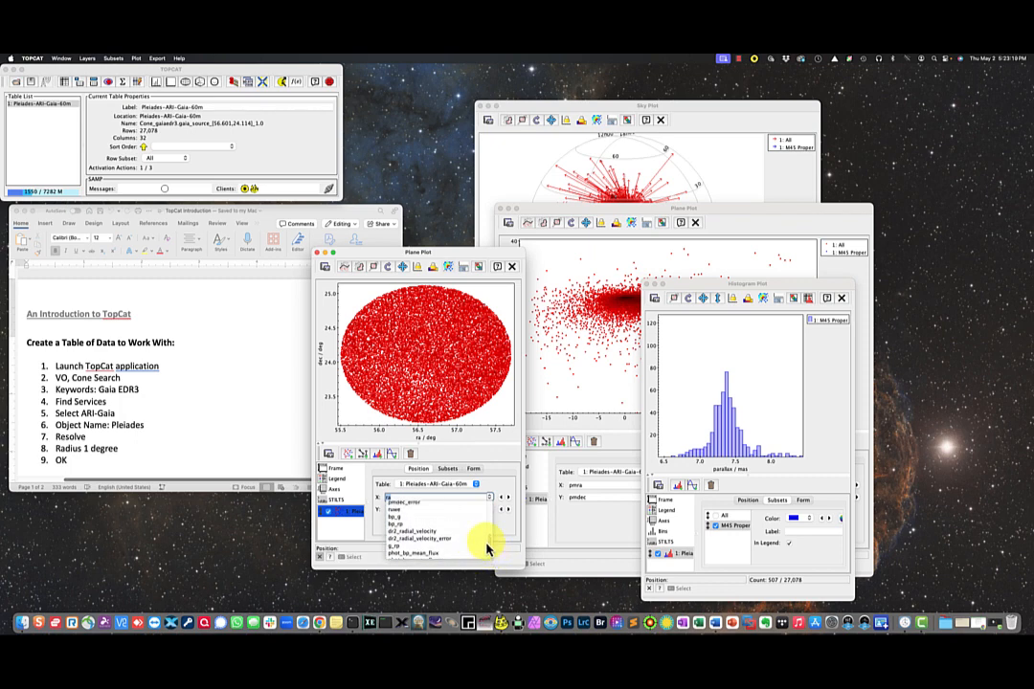
pyautogui.scroll(3, 487, 548)
pyautogui.scroll(3, 486, 541)
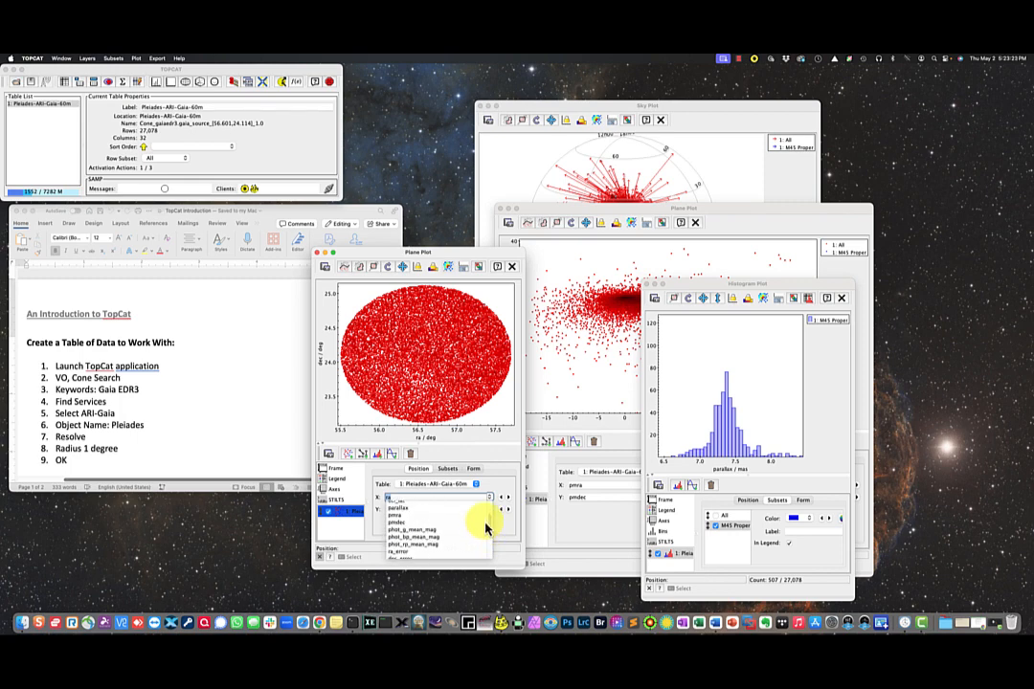
pyautogui.scroll(-1, 487, 532)
pyautogui.scroll(-1, 487, 532)
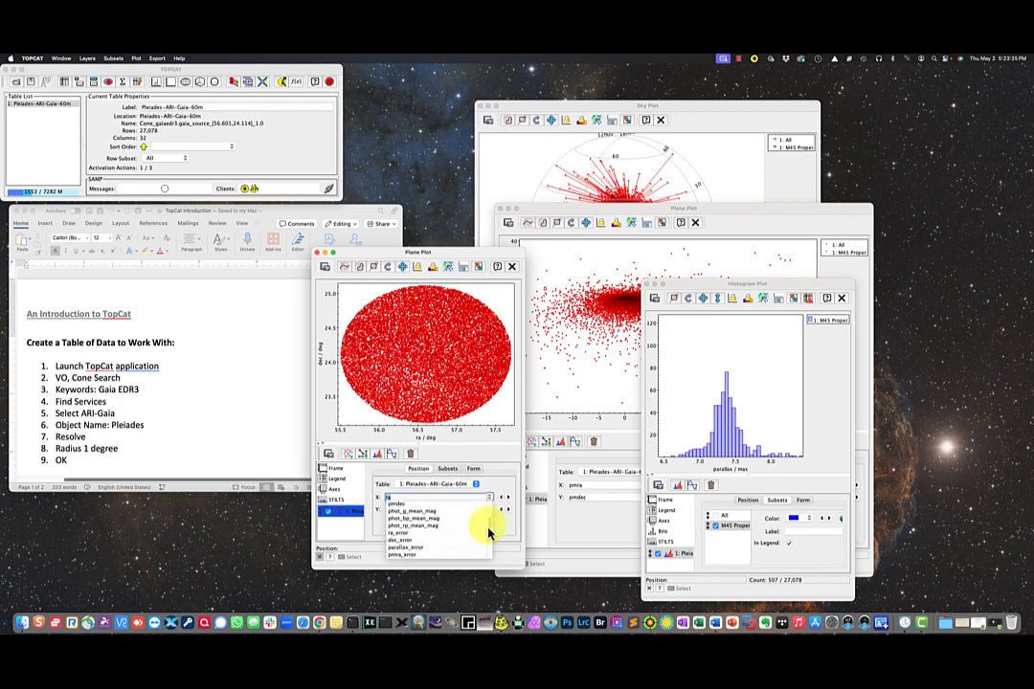
pyautogui.scroll(-2, 487, 535)
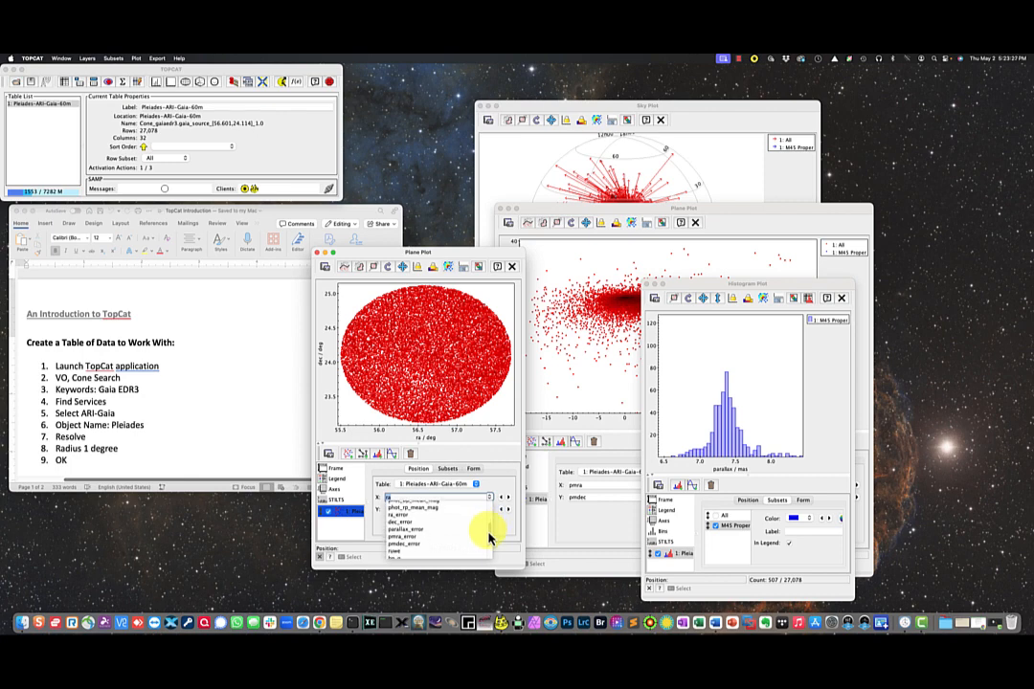
pyautogui.scroll(-1, 487, 538)
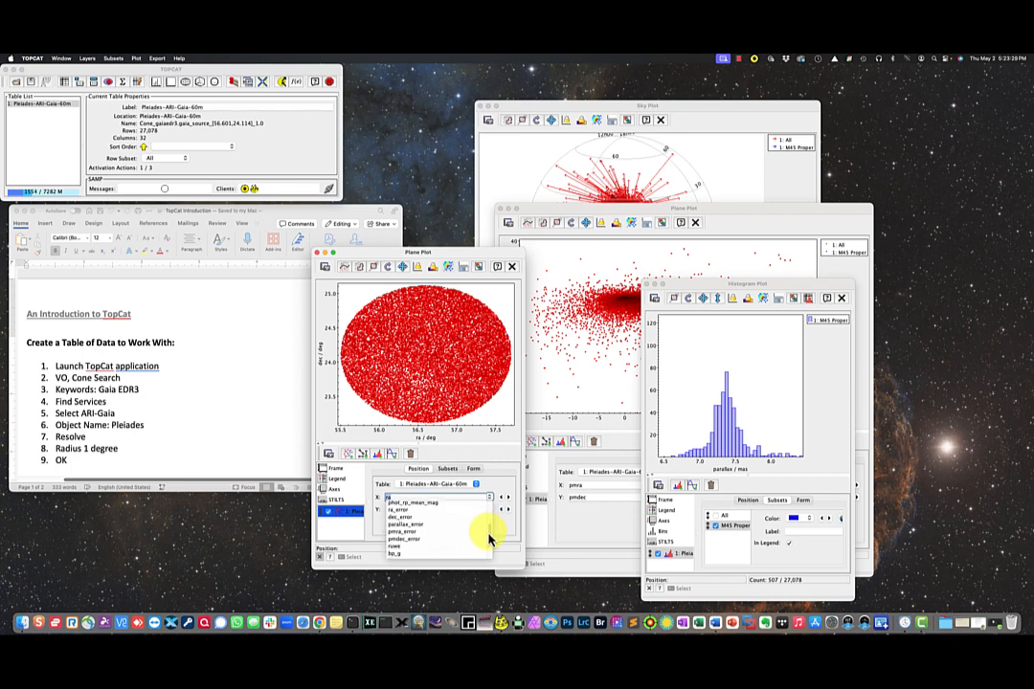
pyautogui.scroll(-2, 488, 538)
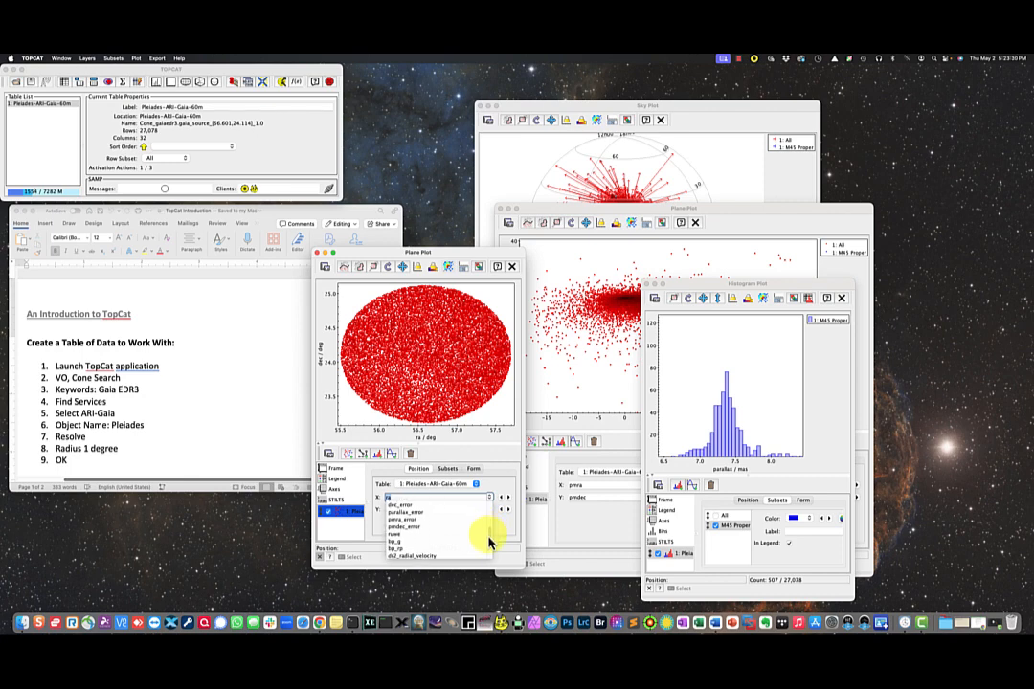
pyautogui.click(408, 545)
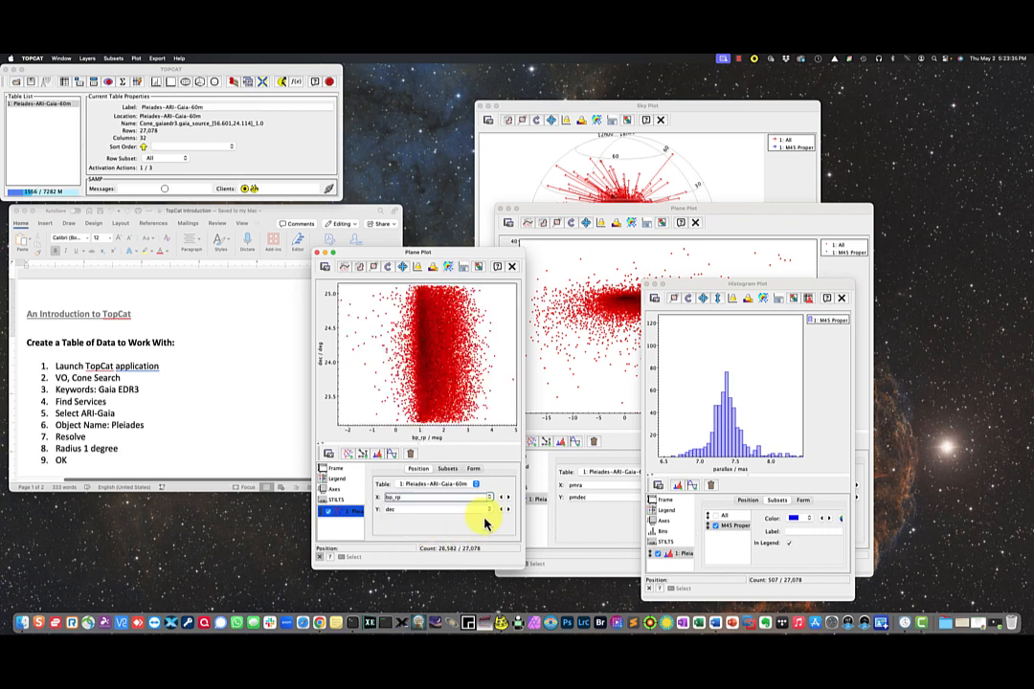
# Set the new Plane Plot's Y coordinate to phot_g_mean_mag and flip its Y axis
pyautogui.click(488, 511)
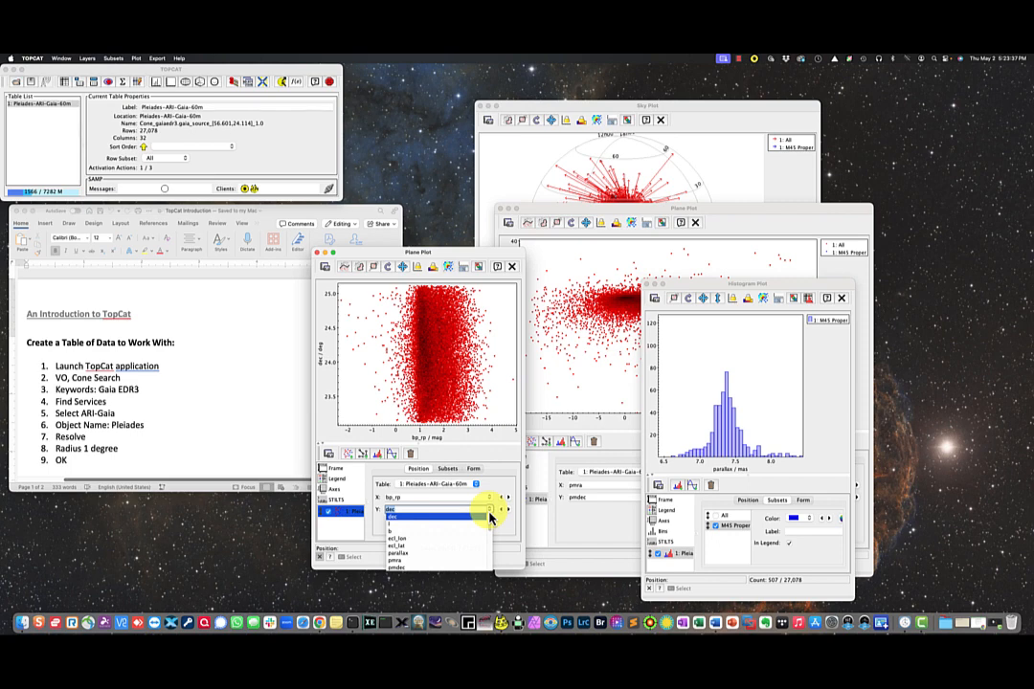
pyautogui.scroll(-3, 491, 531)
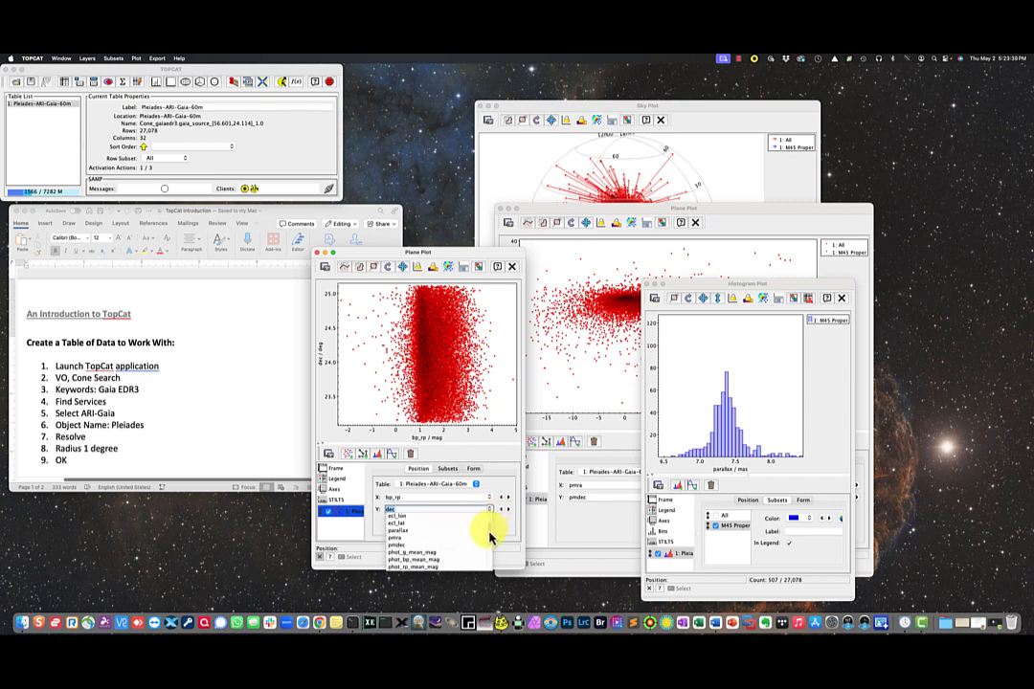
pyautogui.click(440, 551)
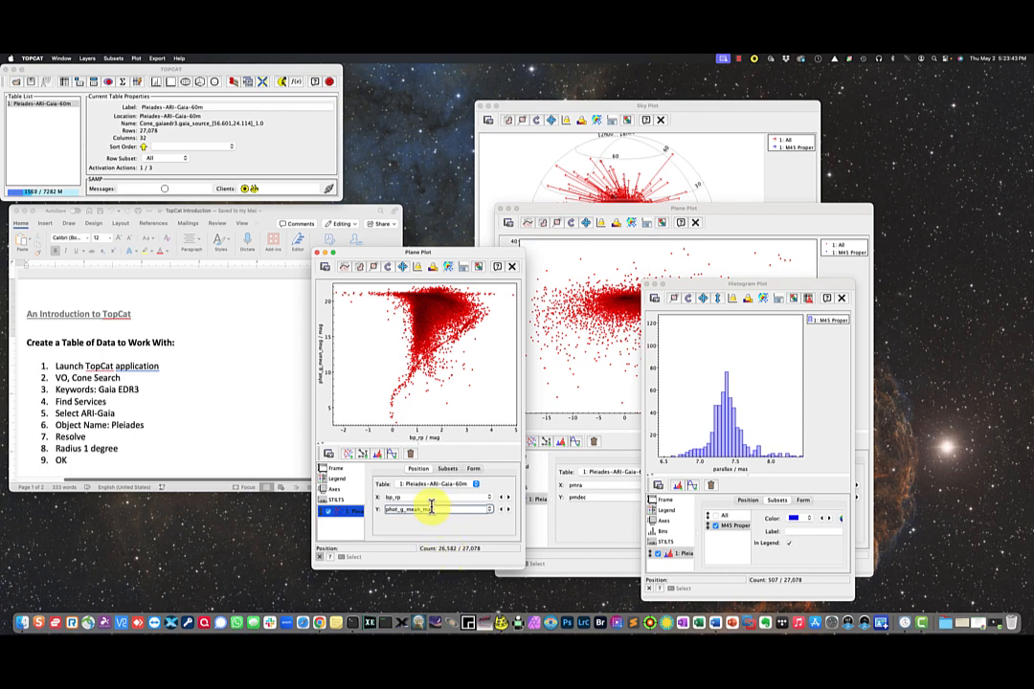
pyautogui.click(344, 491)
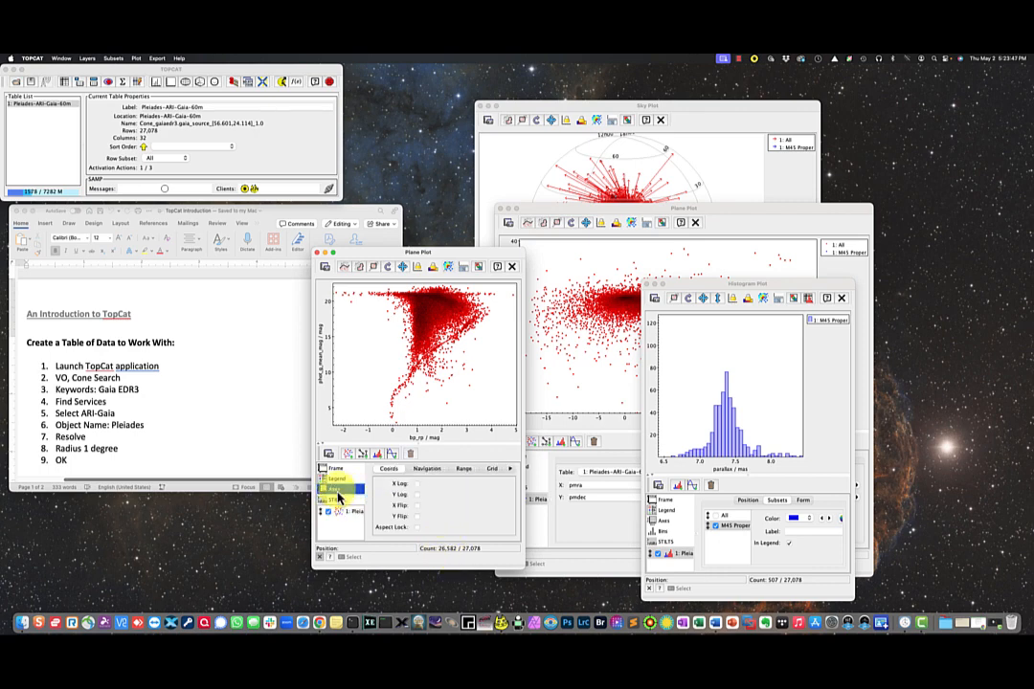
pyautogui.click(418, 517)
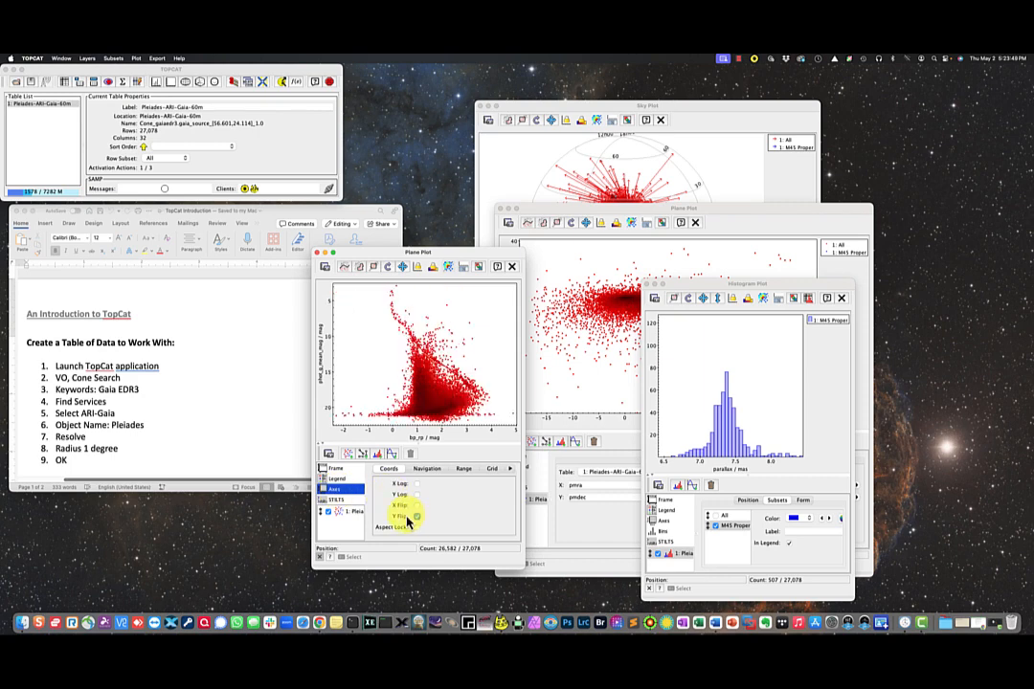
# Include the M45 Proper subset in the bp_rp versus phot_g_mean_mag plot and hide the All subset
pyautogui.click(349, 514)
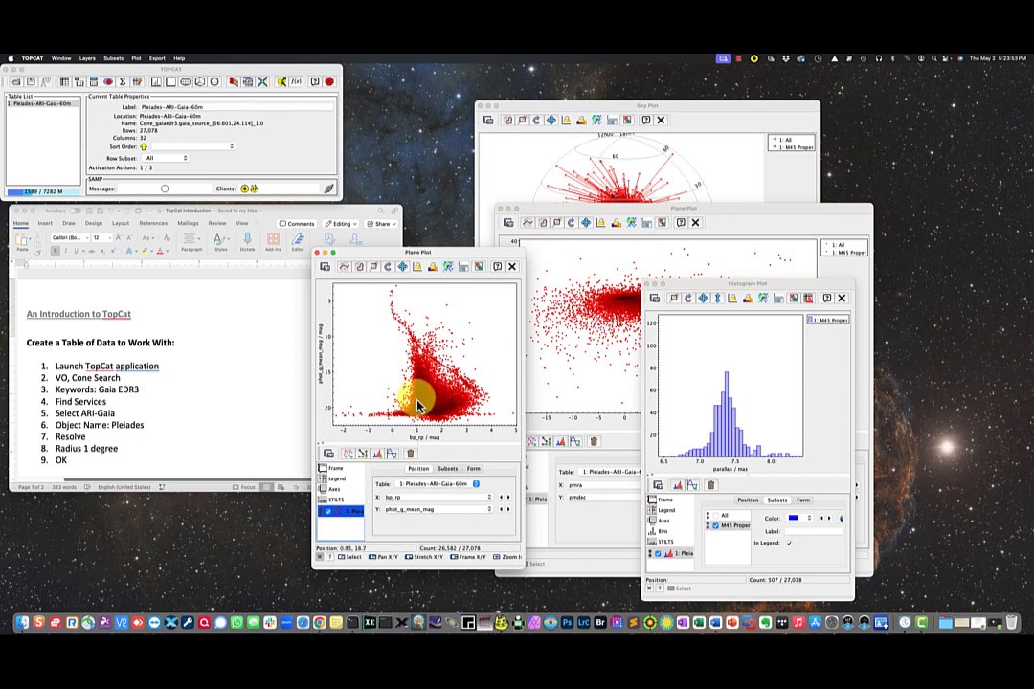
pyautogui.click(445, 470)
pyautogui.click(389, 497)
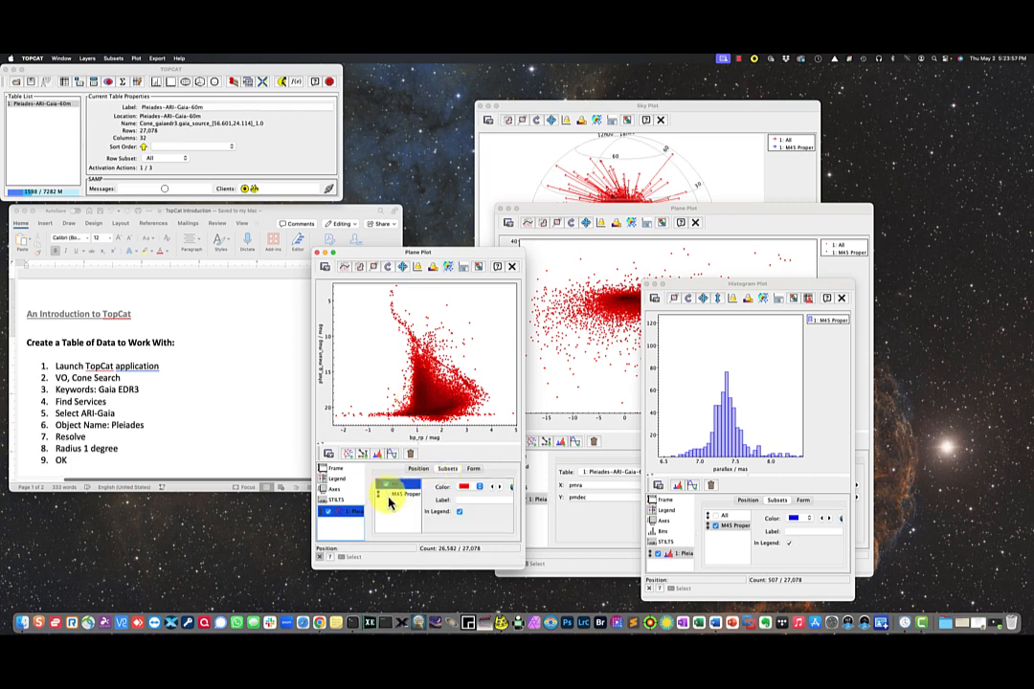
pyautogui.click(387, 496)
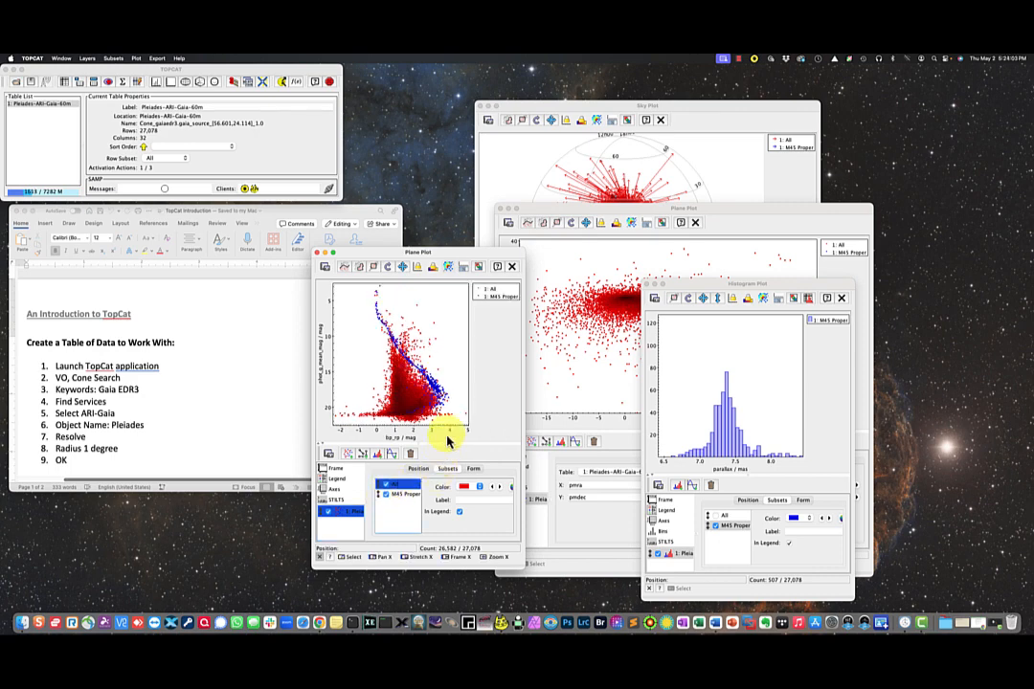
pyautogui.click(384, 486)
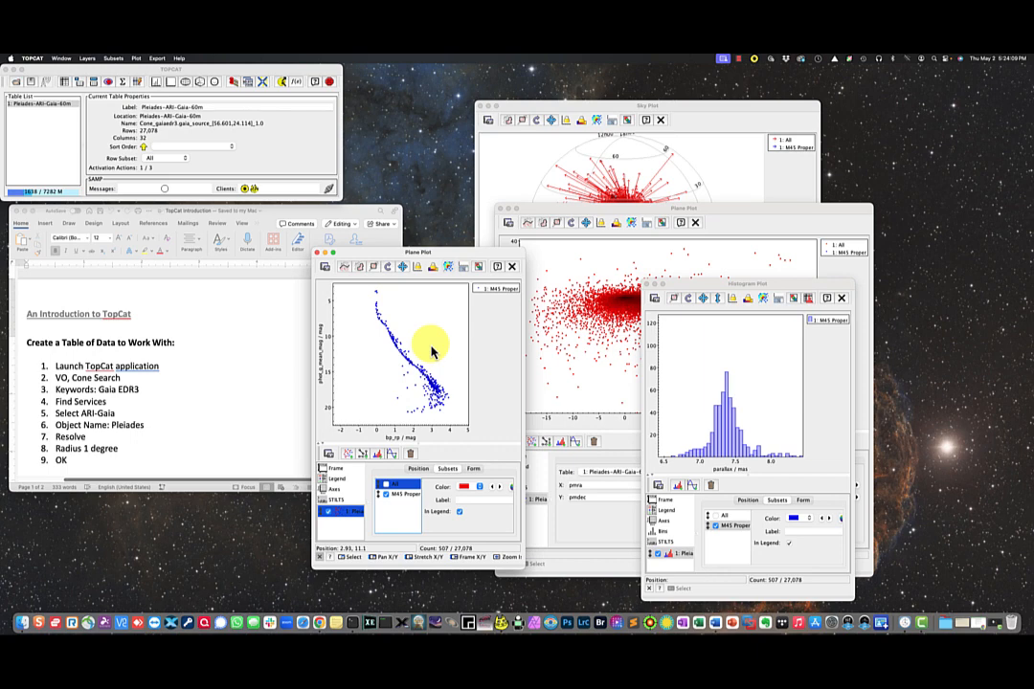
# Bring the pmra versus pmdec plot forward, and open the Pleiades table's Row Subsets window clear of the main window
pyautogui.click(632, 212)
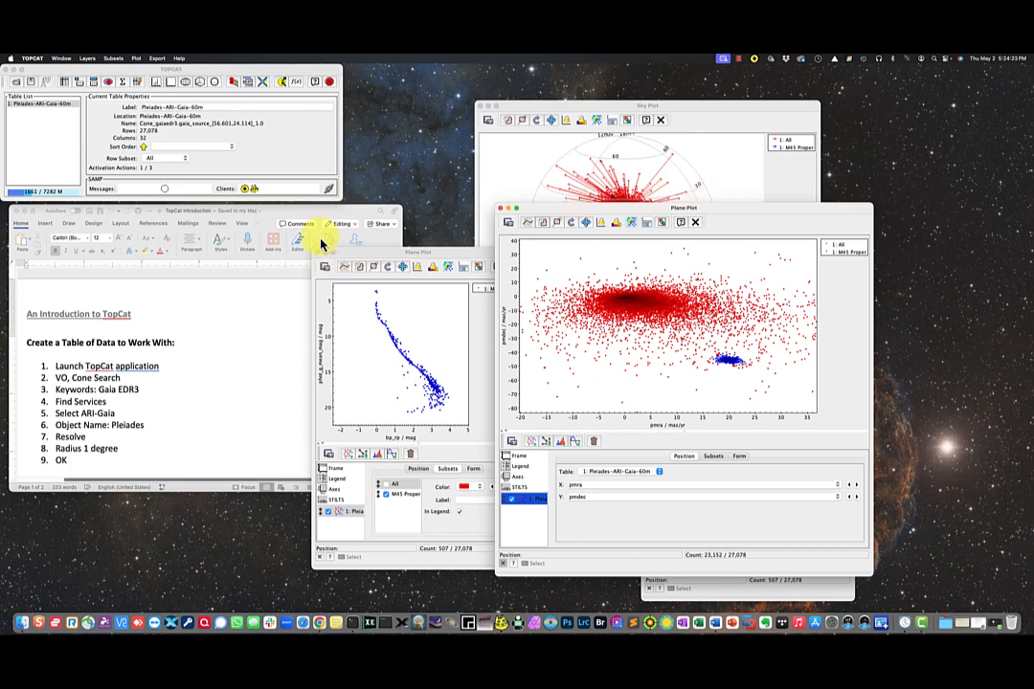
pyautogui.click(138, 77)
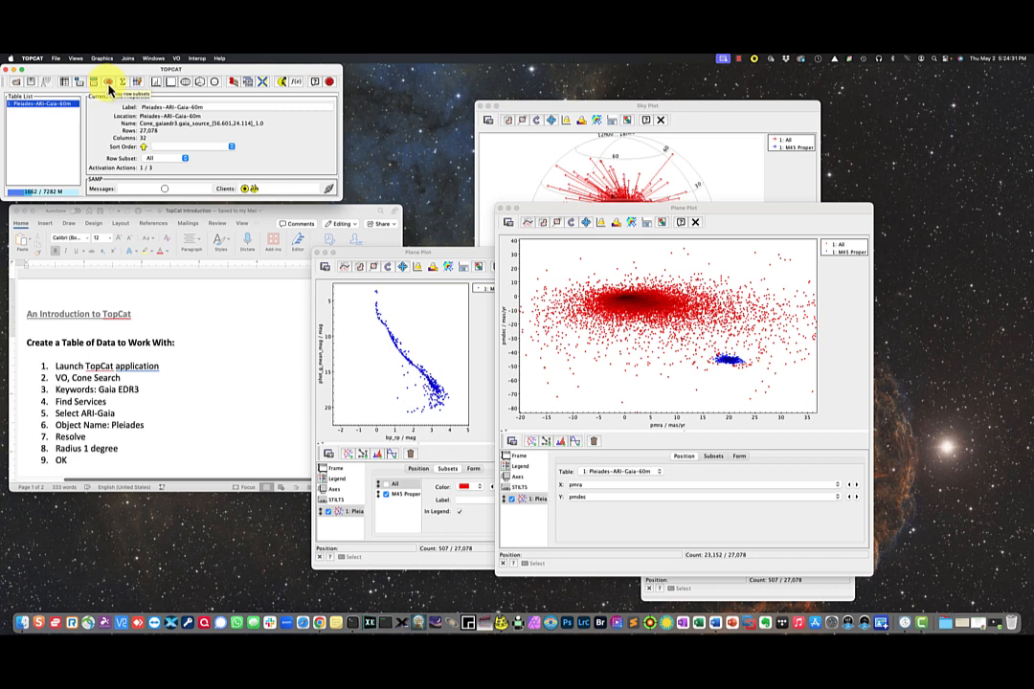
pyautogui.click(110, 83)
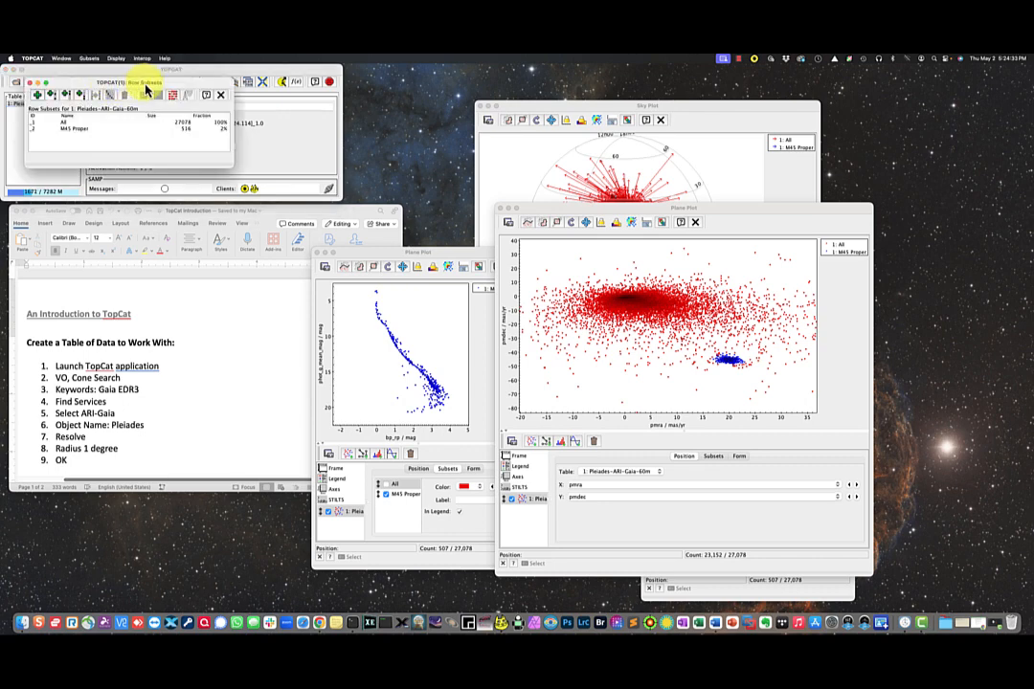
pyautogui.moveTo(142, 85); pyautogui.dragTo(411, 180)
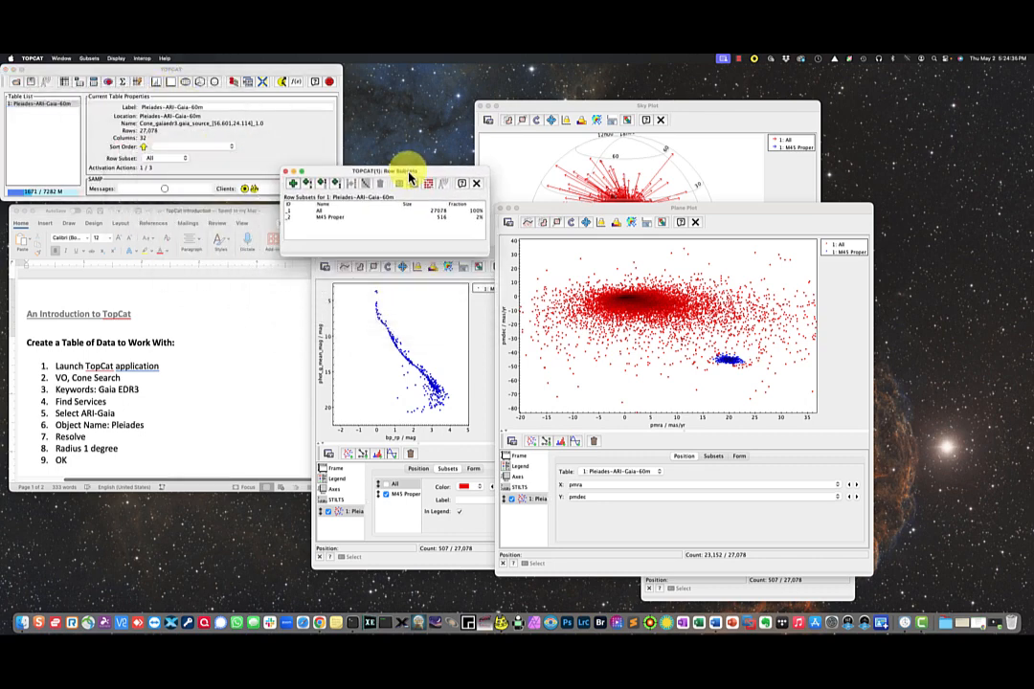
# Add a column named "Is member of M45" to the table from the M45 Proper subset, and close the Row Subsets window
pyautogui.click(344, 223)
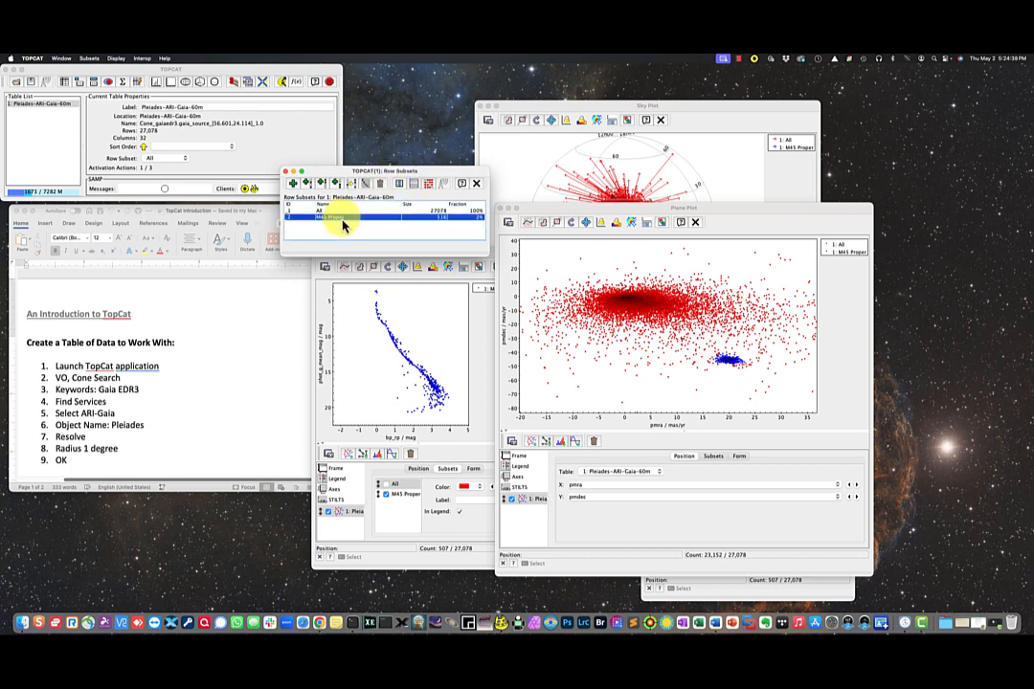
pyautogui.doubleClick(326, 227)
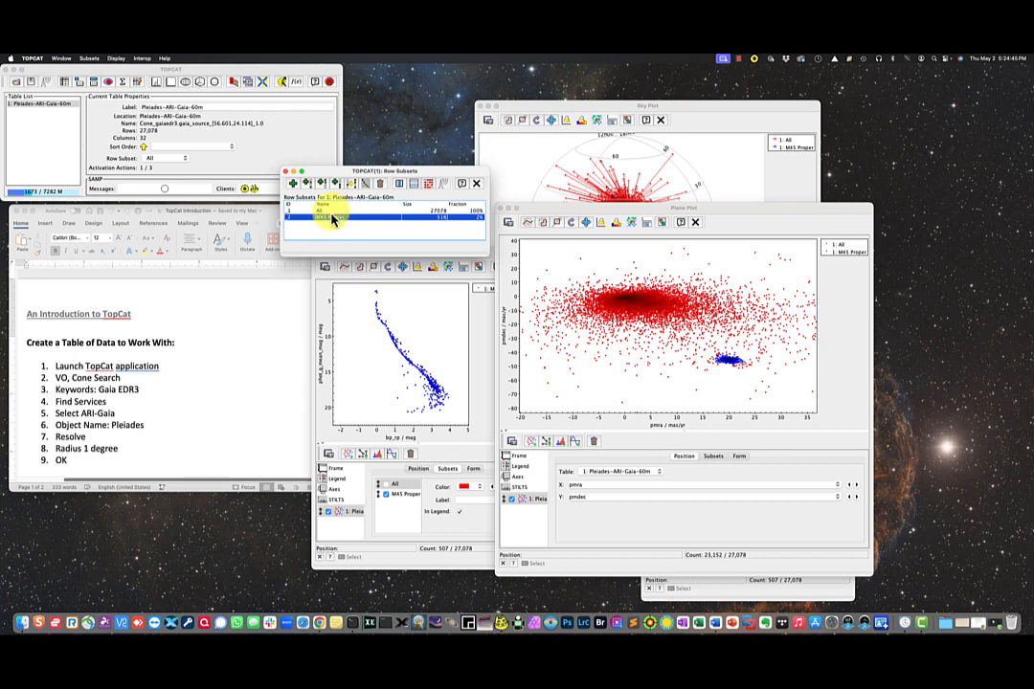
pyautogui.press('Return')
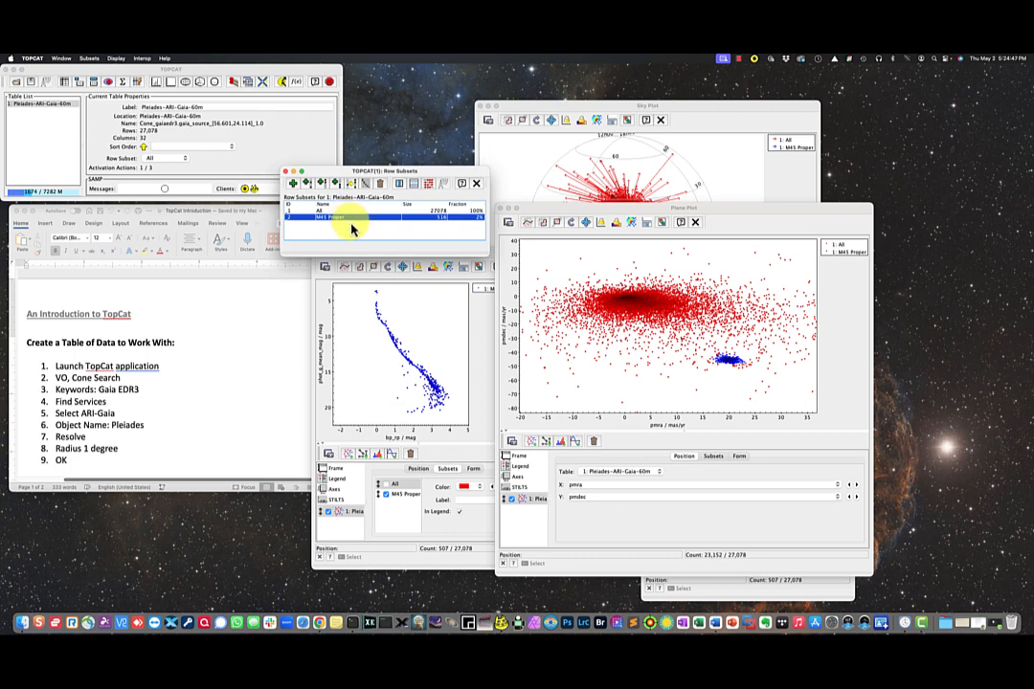
pyautogui.click(402, 186)
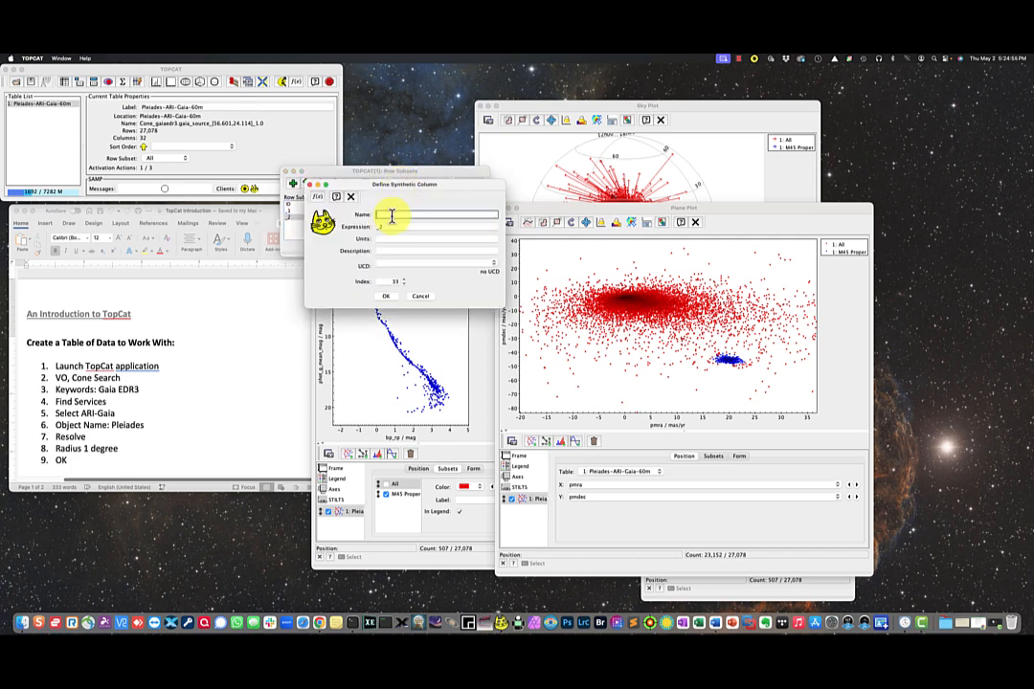
pyautogui.write('is_member_ of M45')
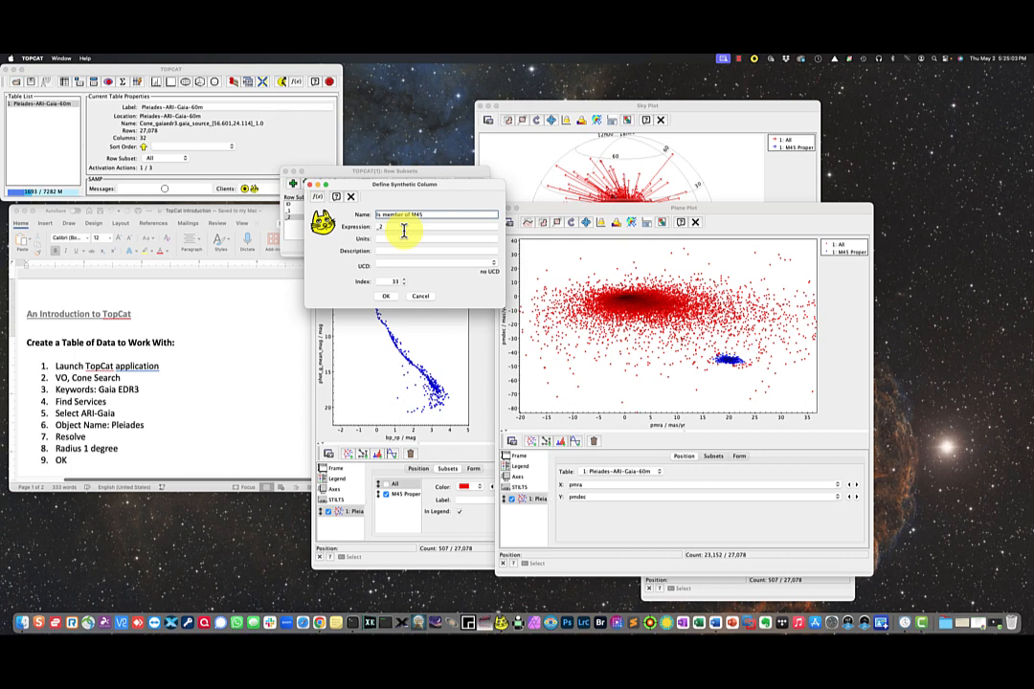
pyautogui.click(386, 296)
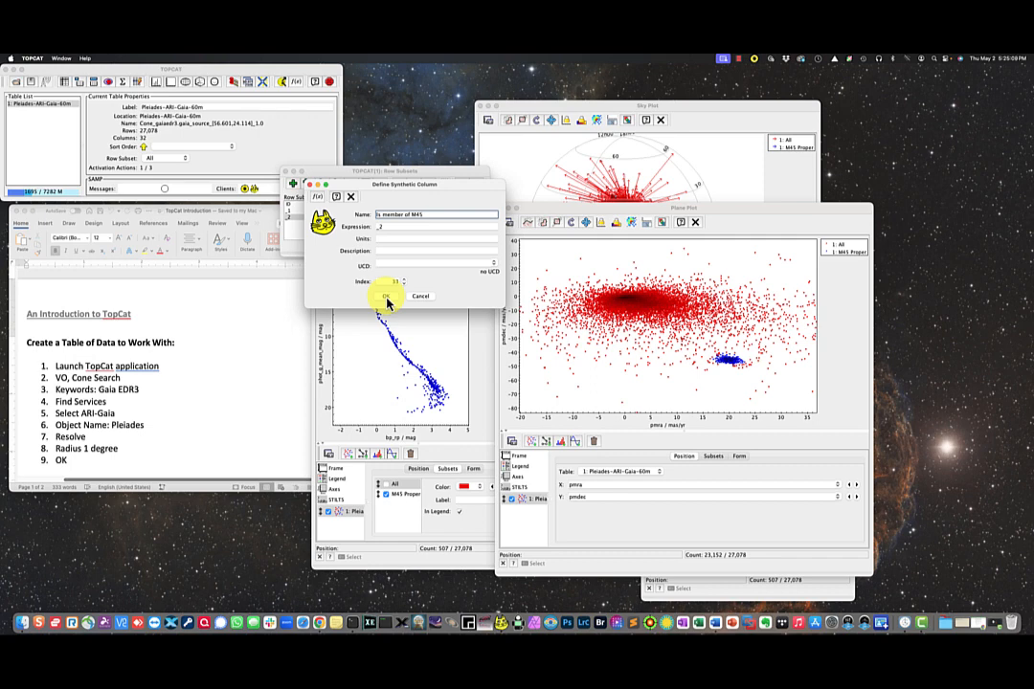
pyautogui.click(387, 297)
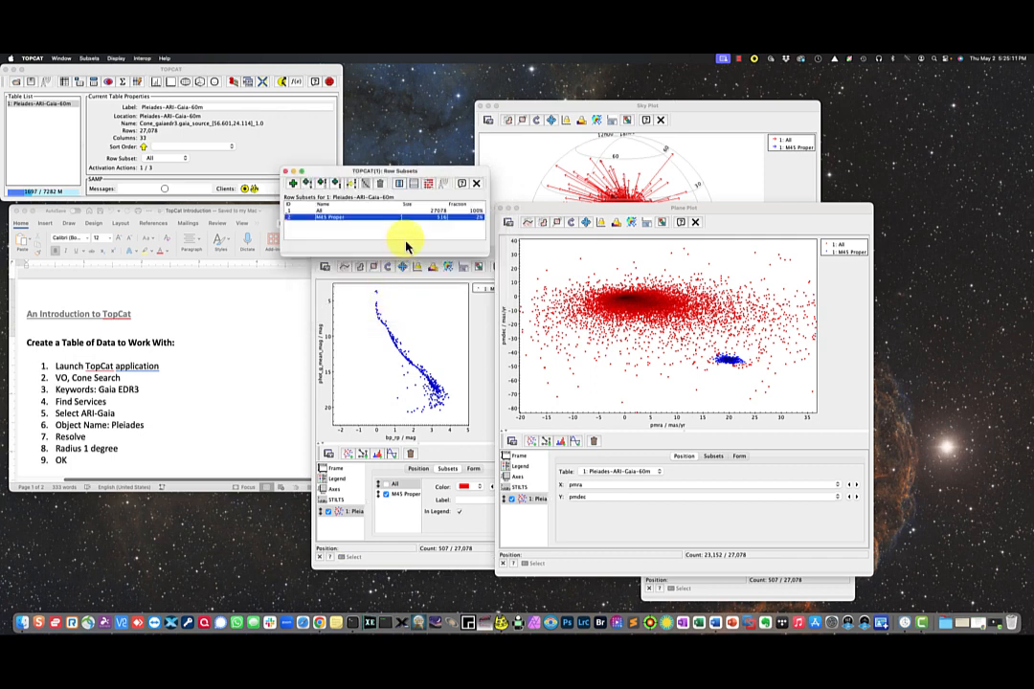
pyautogui.click(286, 172)
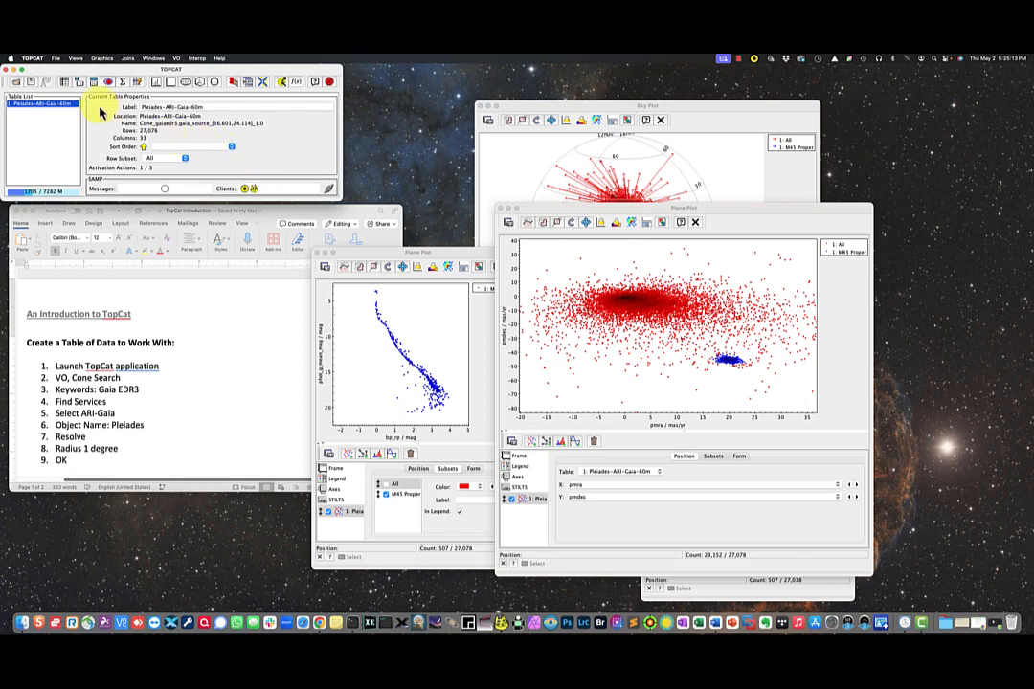
# Examine the new M45 membership column in the widened Table Browser across several thousand rows, and close the browser
pyautogui.click(65, 85)
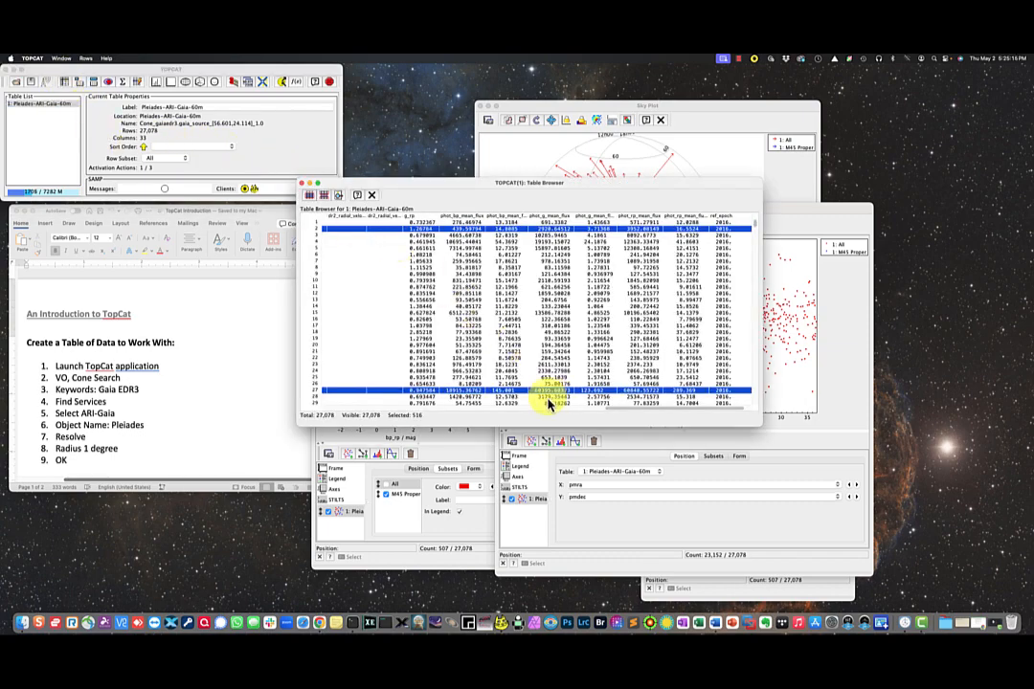
pyautogui.hscroll(5, 619, 409)
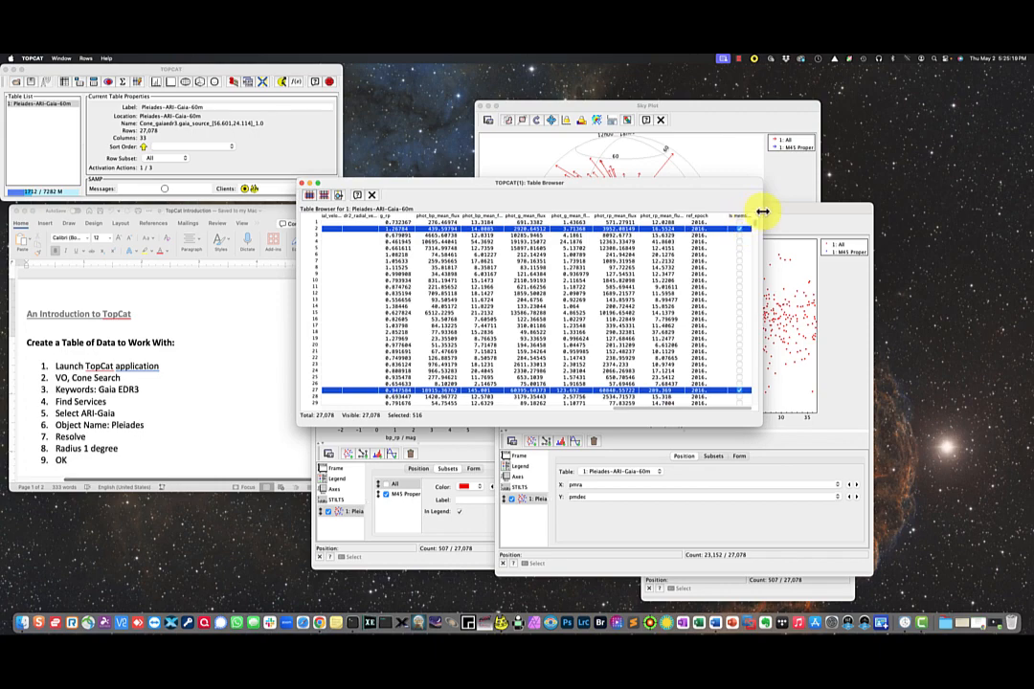
pyautogui.moveTo(765, 212); pyautogui.dragTo(846, 212)
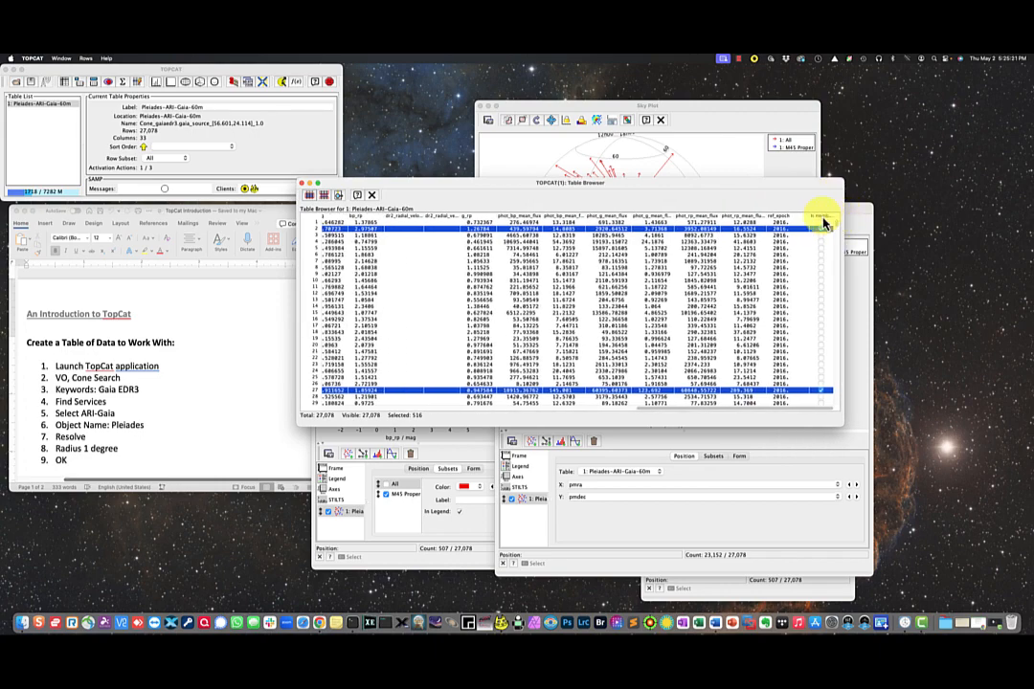
pyautogui.moveTo(842, 224); pyautogui.dragTo(843, 245)
pyautogui.click(825, 231)
pyautogui.scroll(-15, 831, 270)
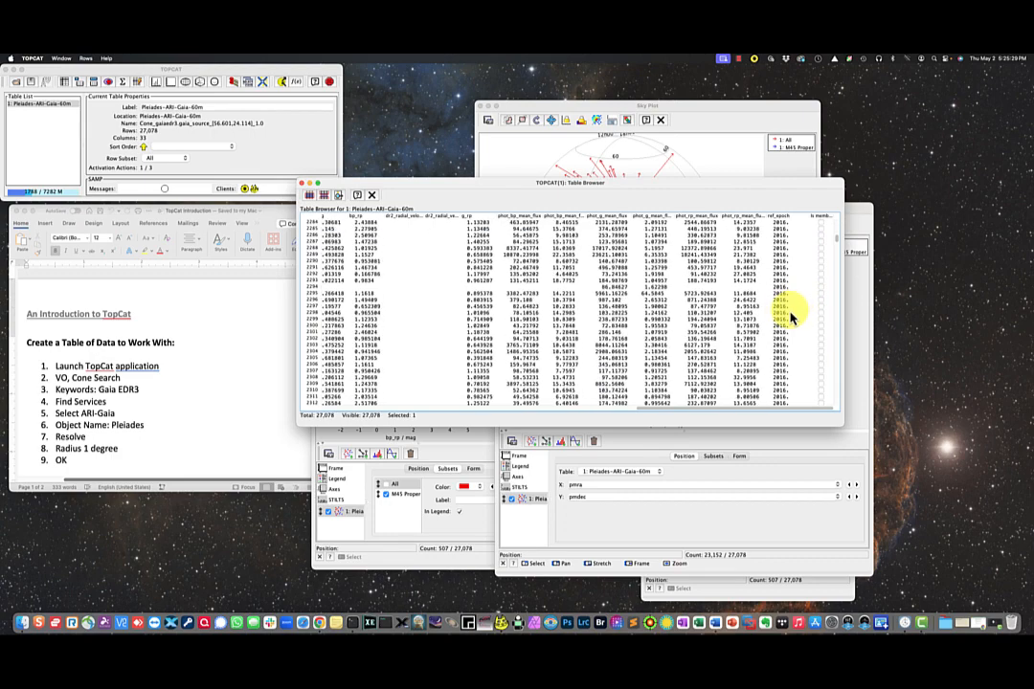
pyautogui.scroll(-10, 836, 394)
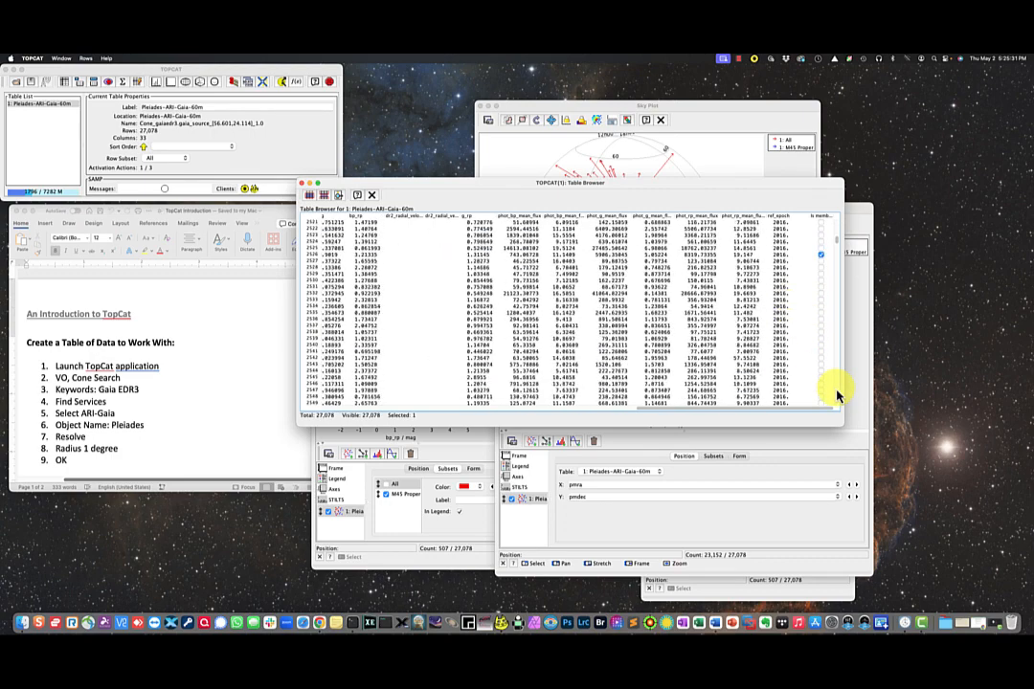
pyautogui.scroll(-8, 836, 393)
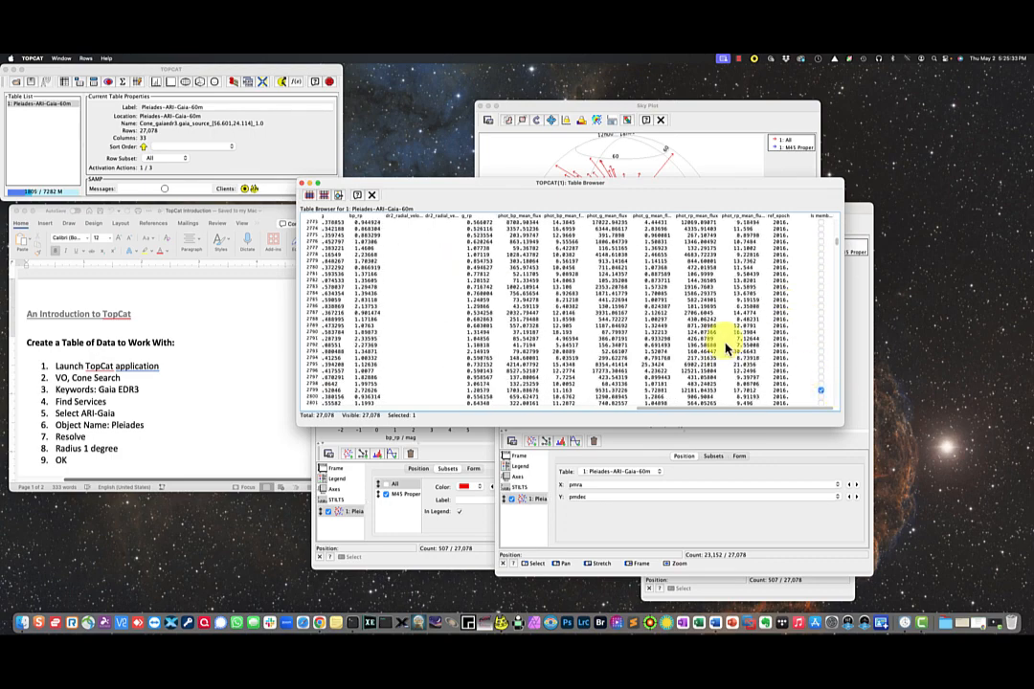
pyautogui.moveTo(350, 186); pyautogui.dragTo(321, 187)
pyautogui.click(273, 183)
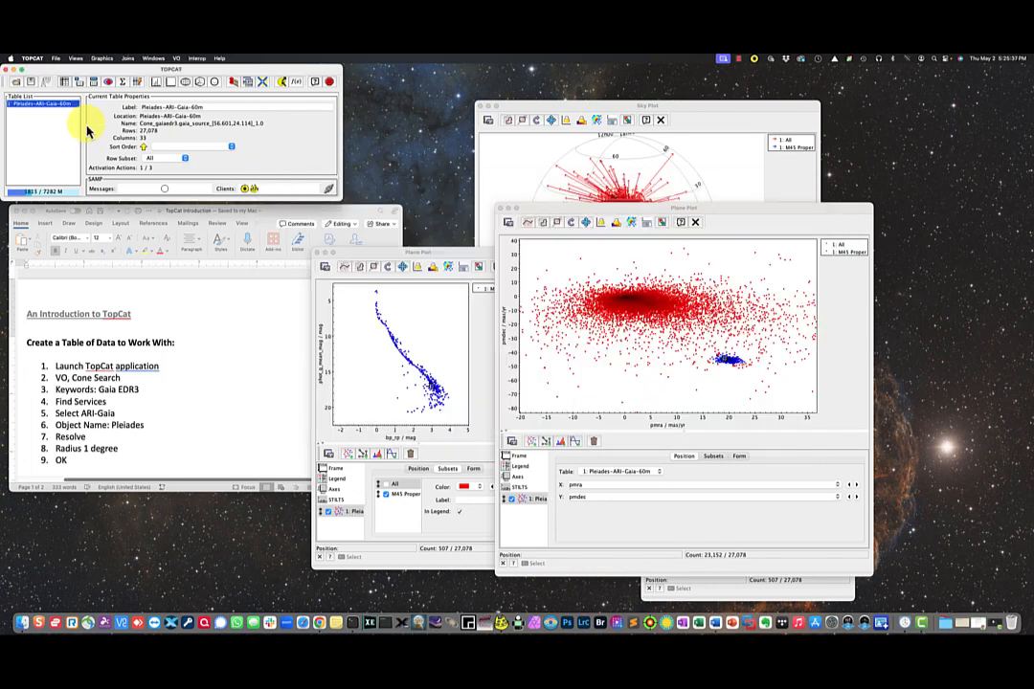
# Try to save the Pleiades-ARI-Gaia-60m table in CSV format, including browsing the filestore for a location
pyautogui.click(31, 83)
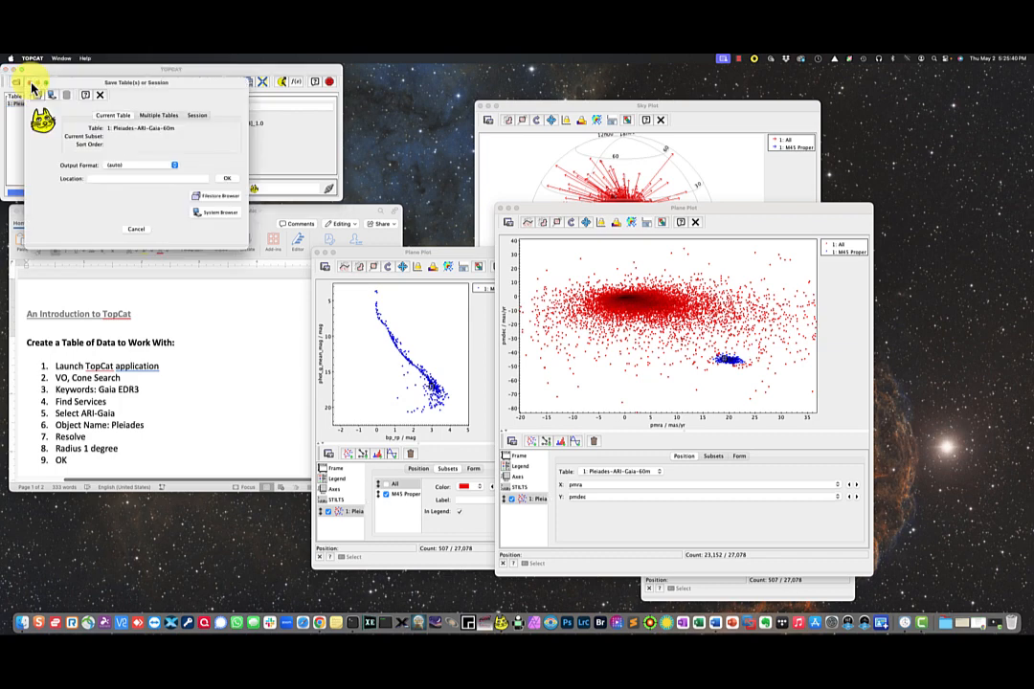
pyautogui.click(173, 164)
pyautogui.scroll(-6, 160, 207)
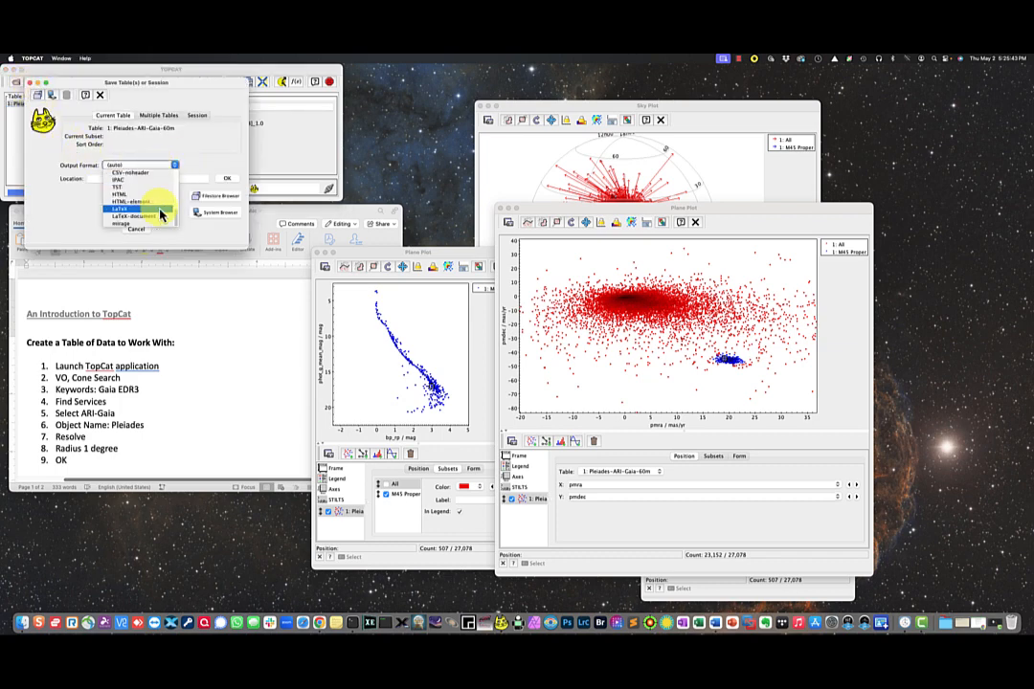
pyautogui.scroll(3, 153, 196)
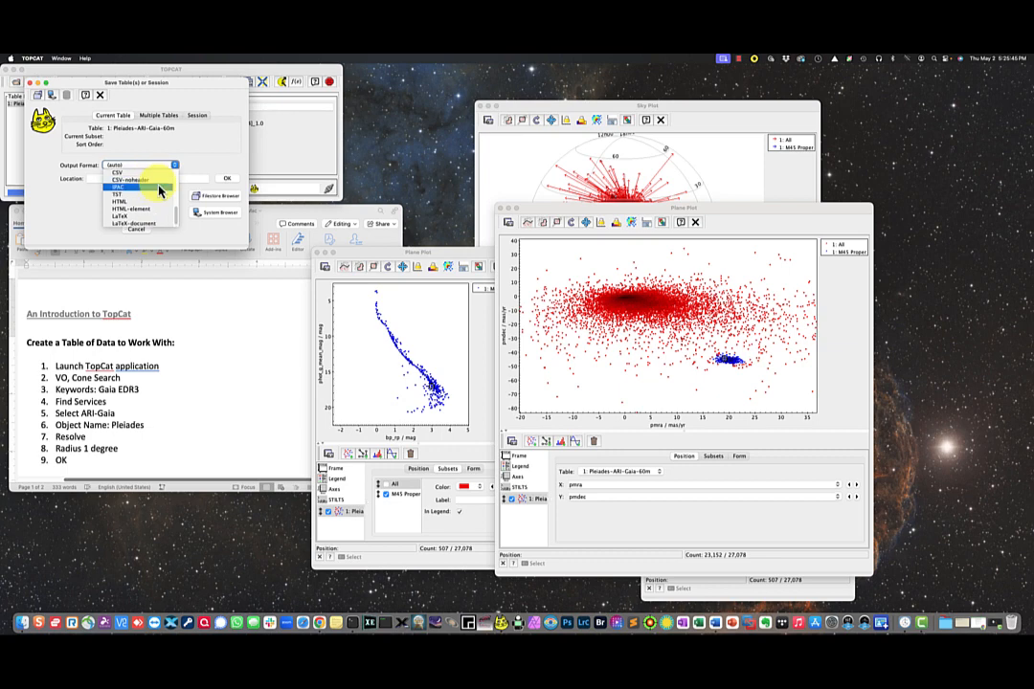
pyautogui.click(139, 172)
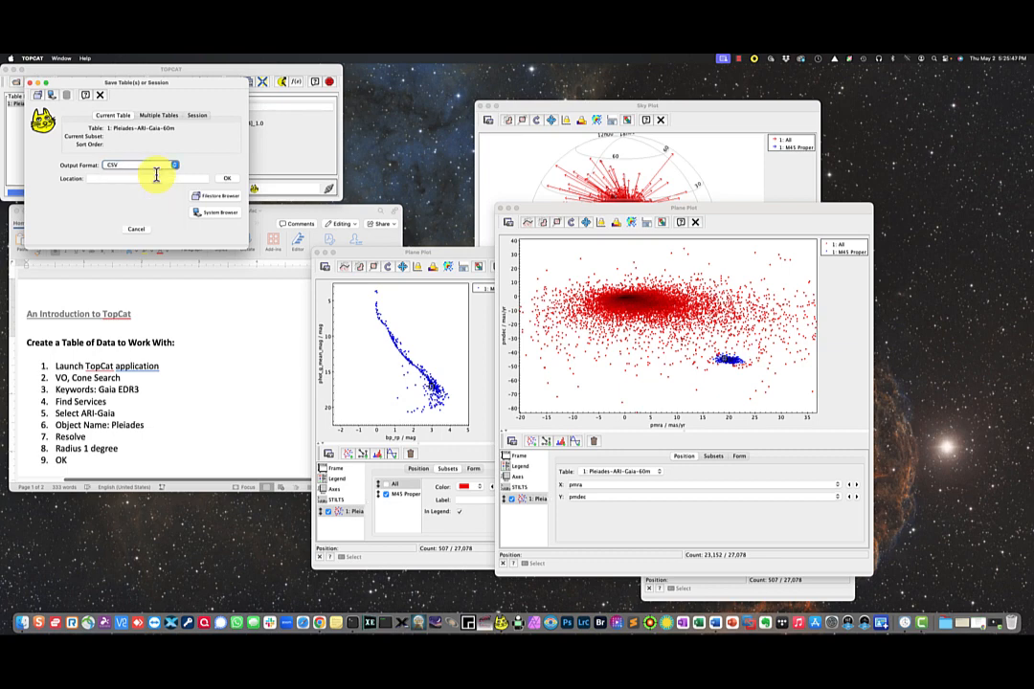
pyautogui.click(229, 181)
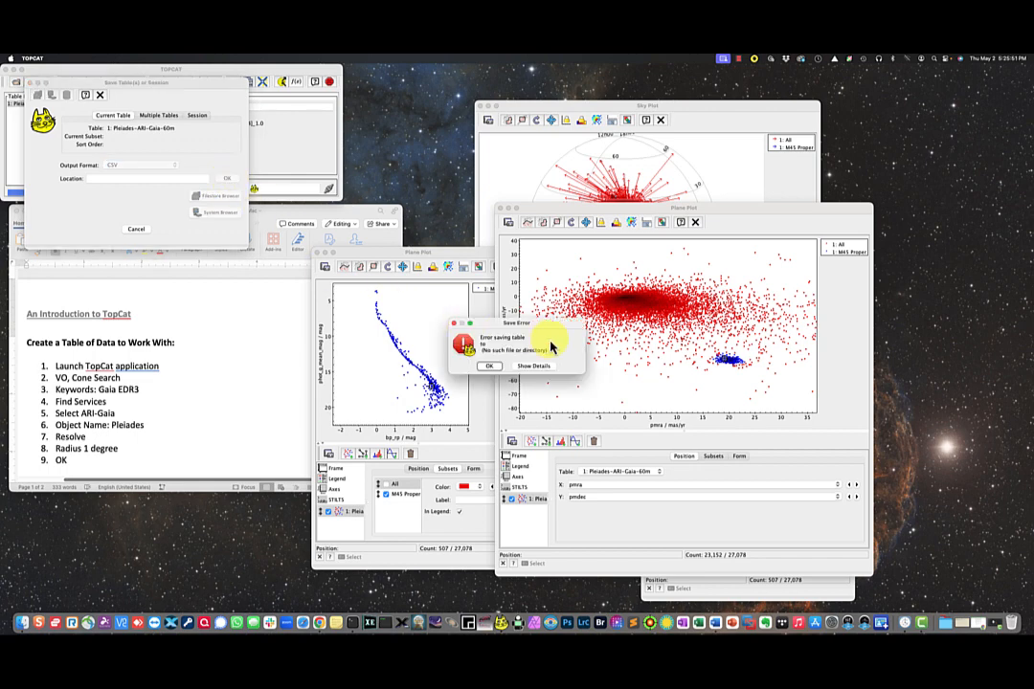
pyautogui.click(489, 368)
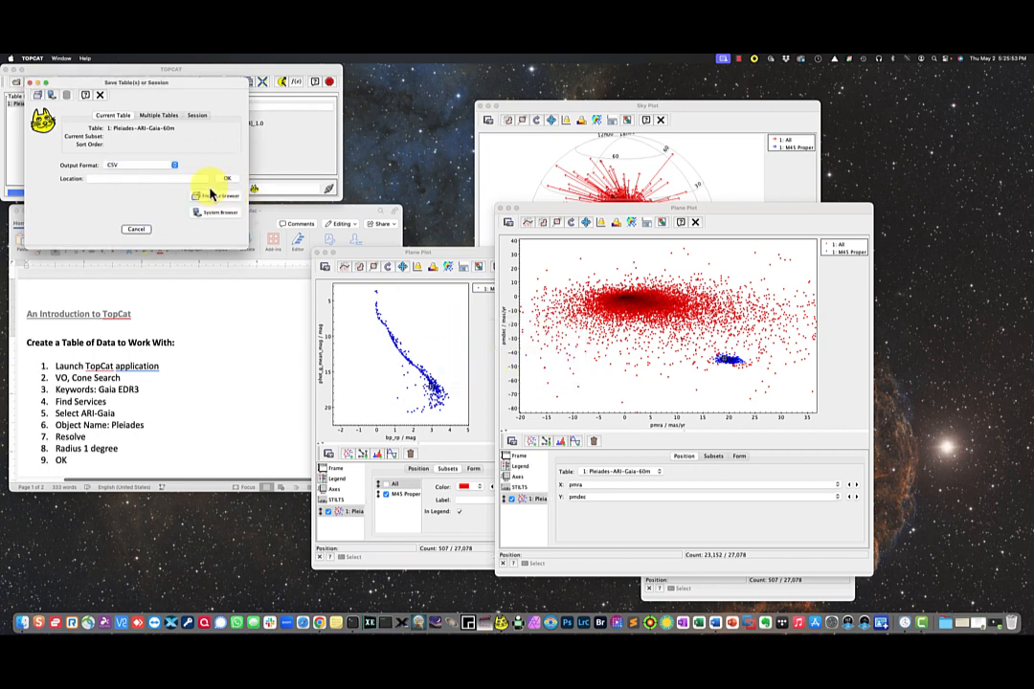
pyautogui.click(221, 196)
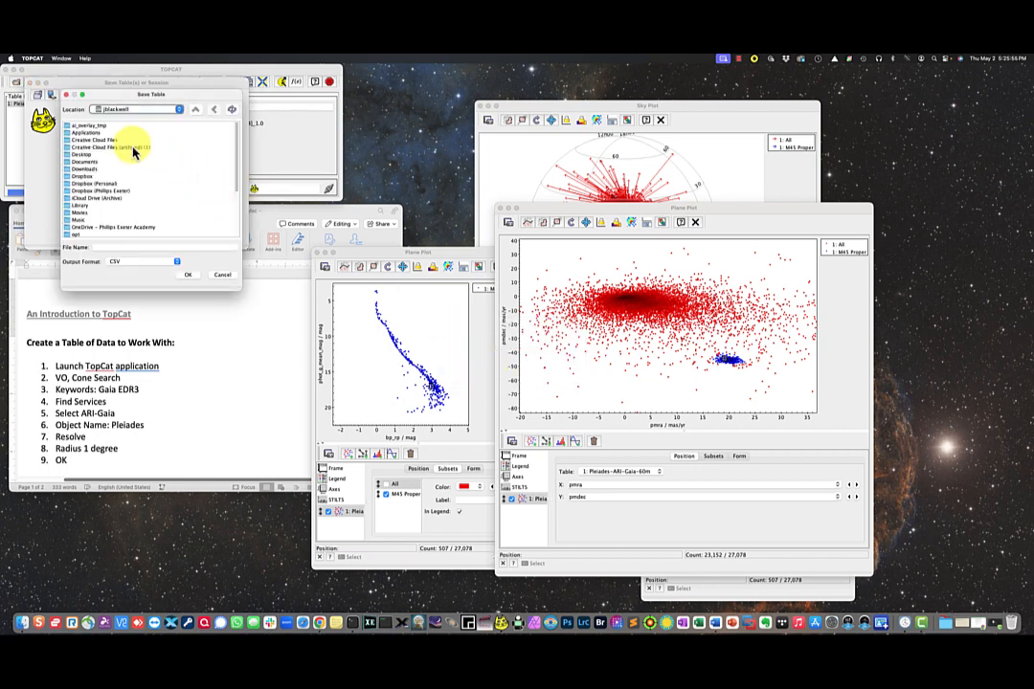
pyautogui.click(224, 276)
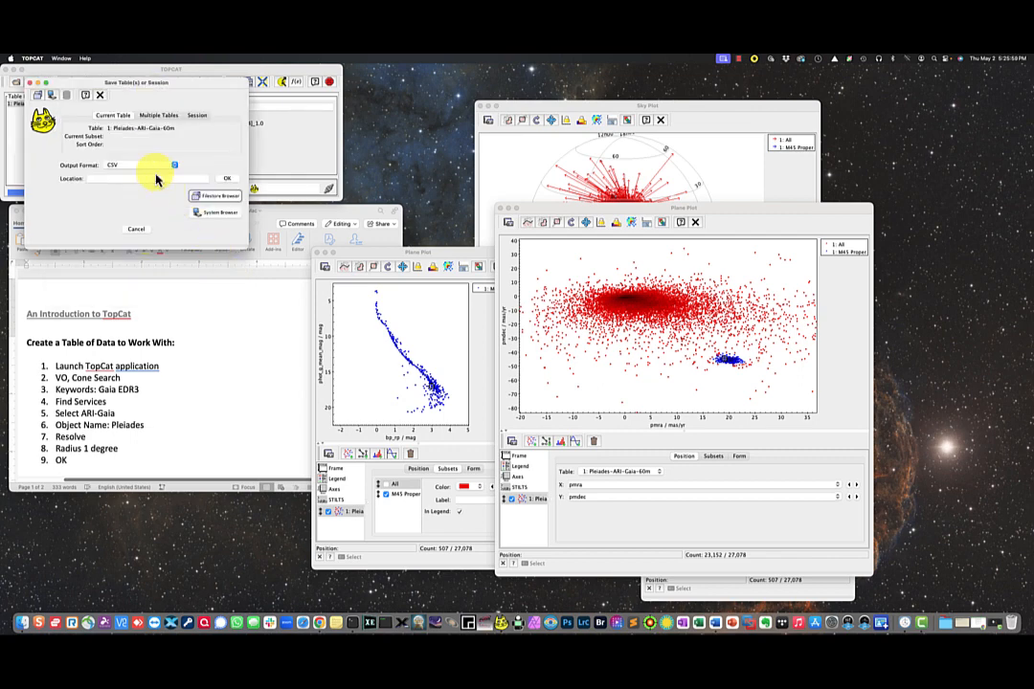
pyautogui.click(136, 230)
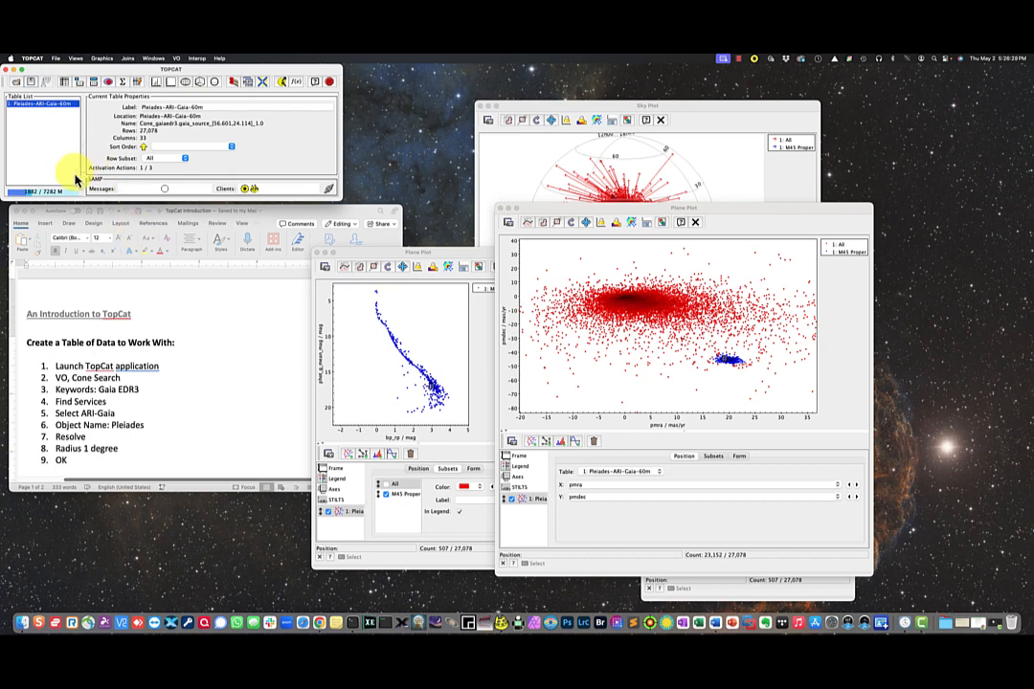
# Set the Cone Search object name to M35 for the ARI-Gaia service and resolve its coordinates
pyautogui.click(176, 58)
pyautogui.click(192, 75)
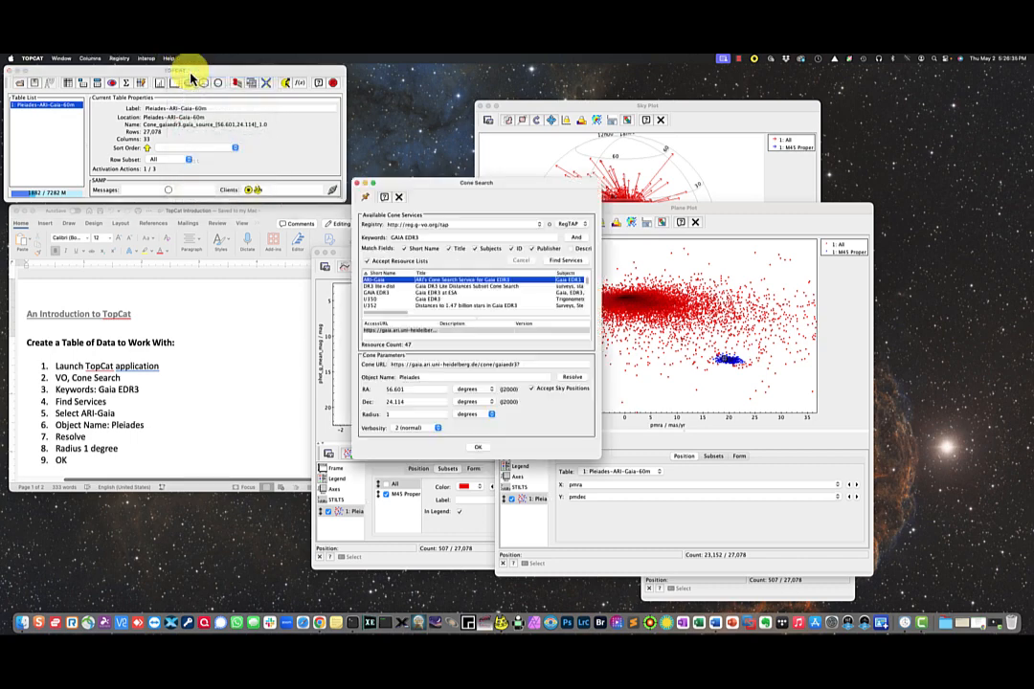
pyautogui.doubleClick(402, 378)
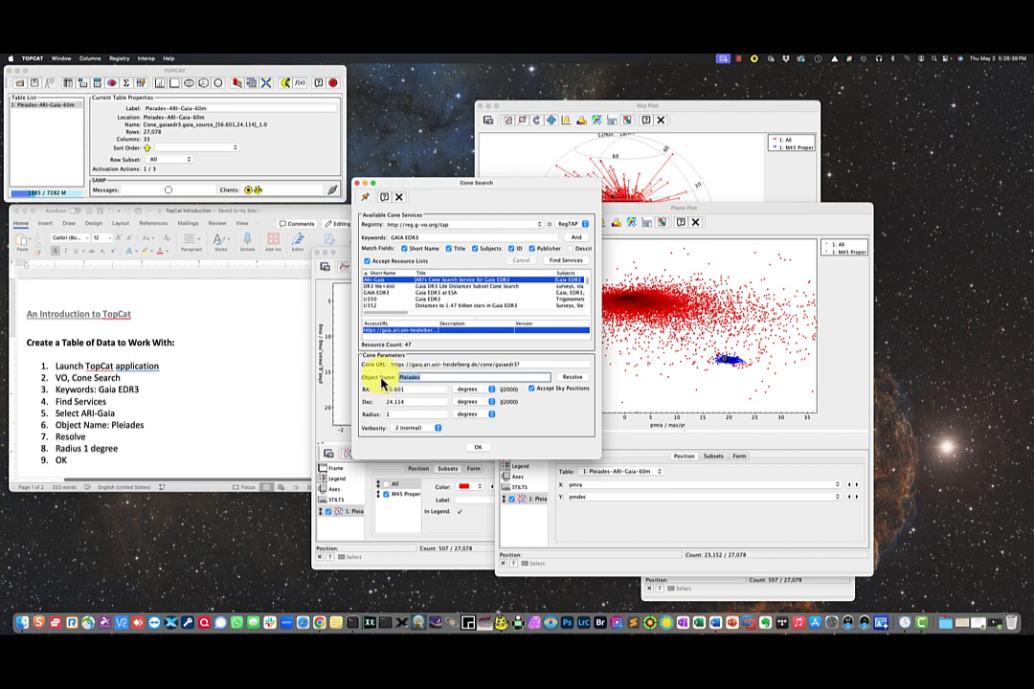
pyautogui.write('M')
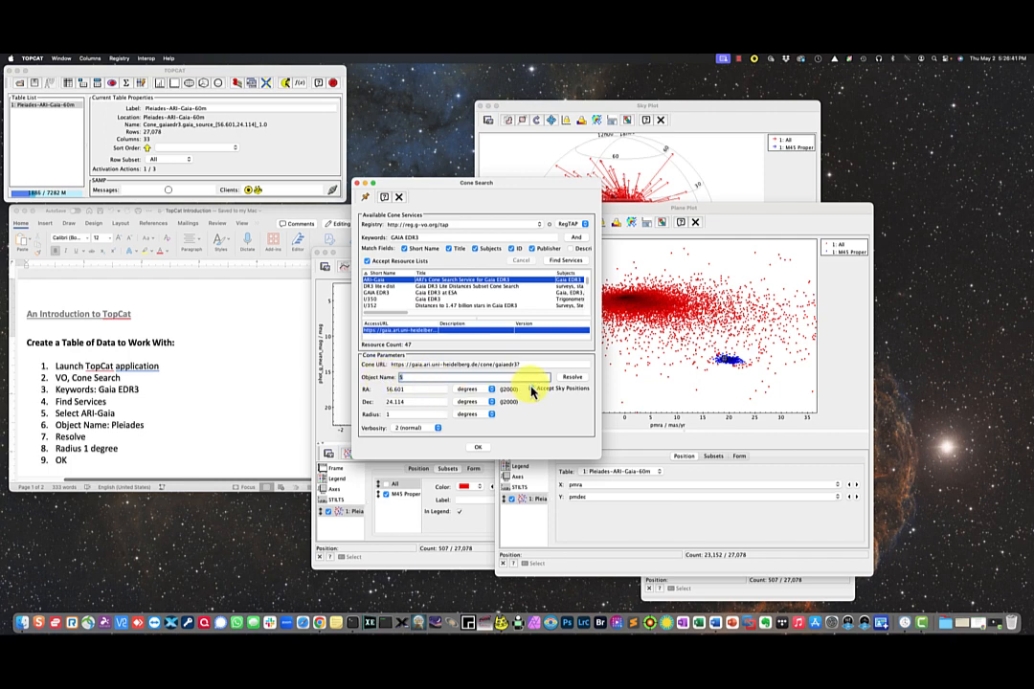
pyautogui.write('M')
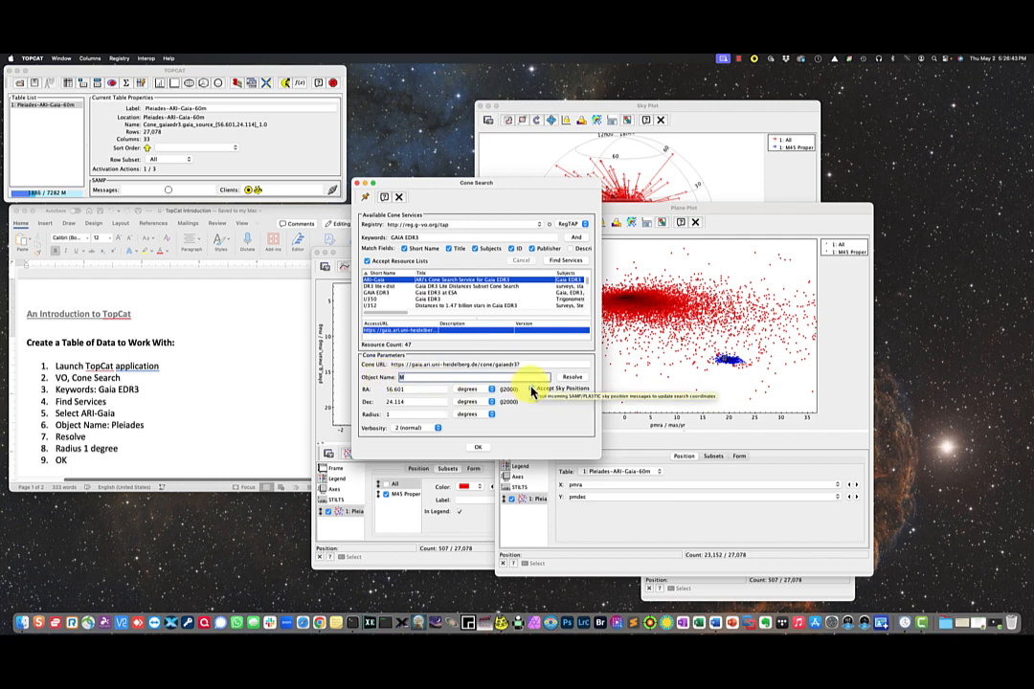
pyautogui.press('BackSpace')
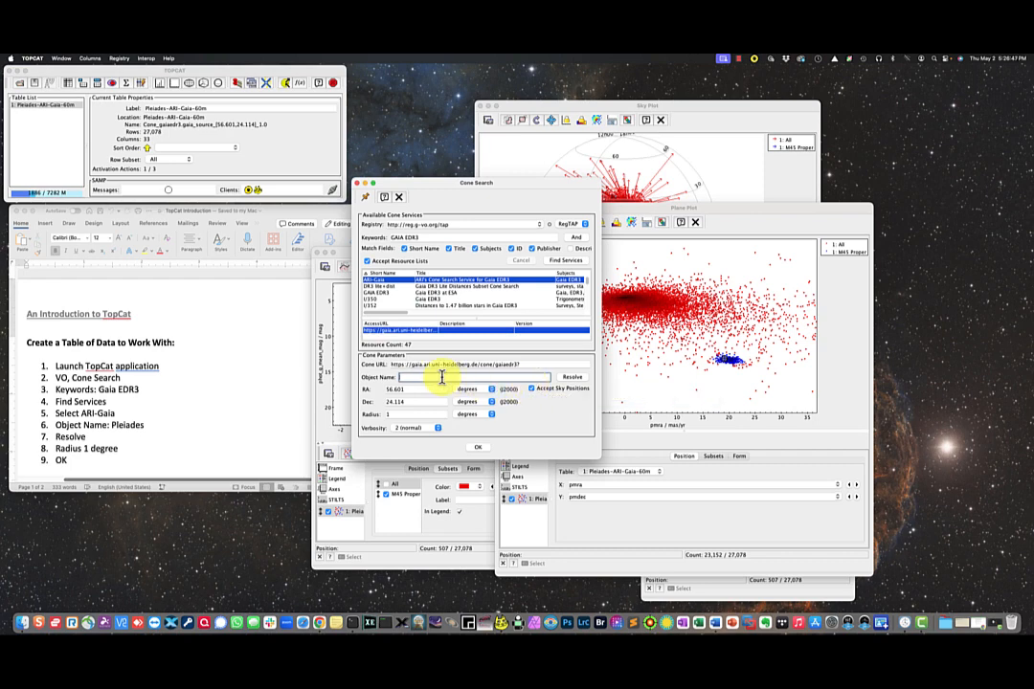
pyautogui.write('M35')
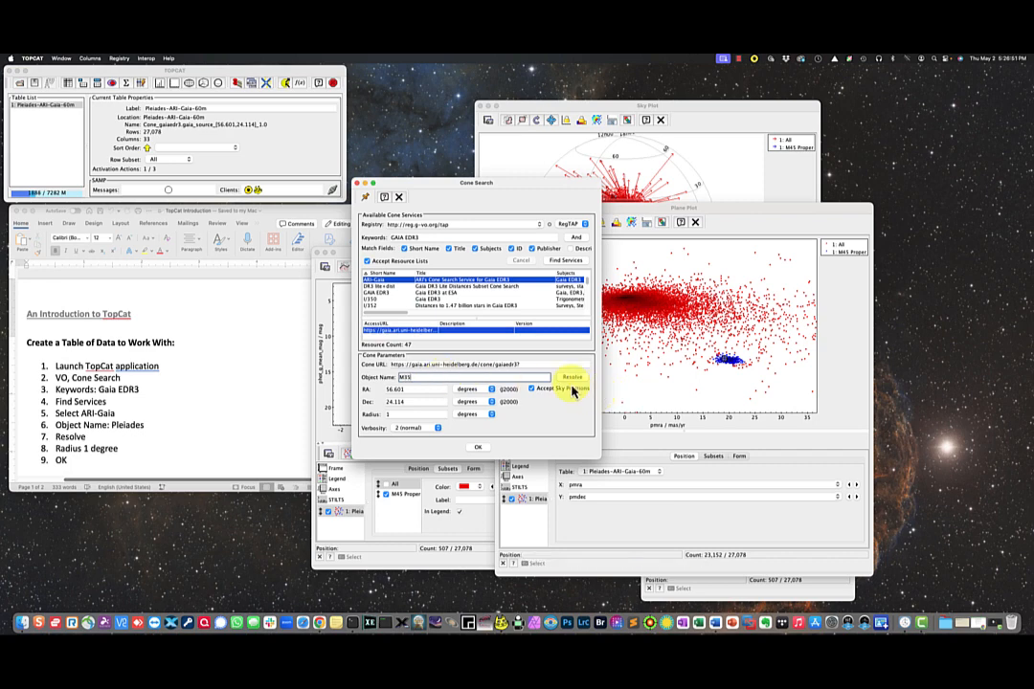
pyautogui.click(572, 389)
pyautogui.click(402, 390)
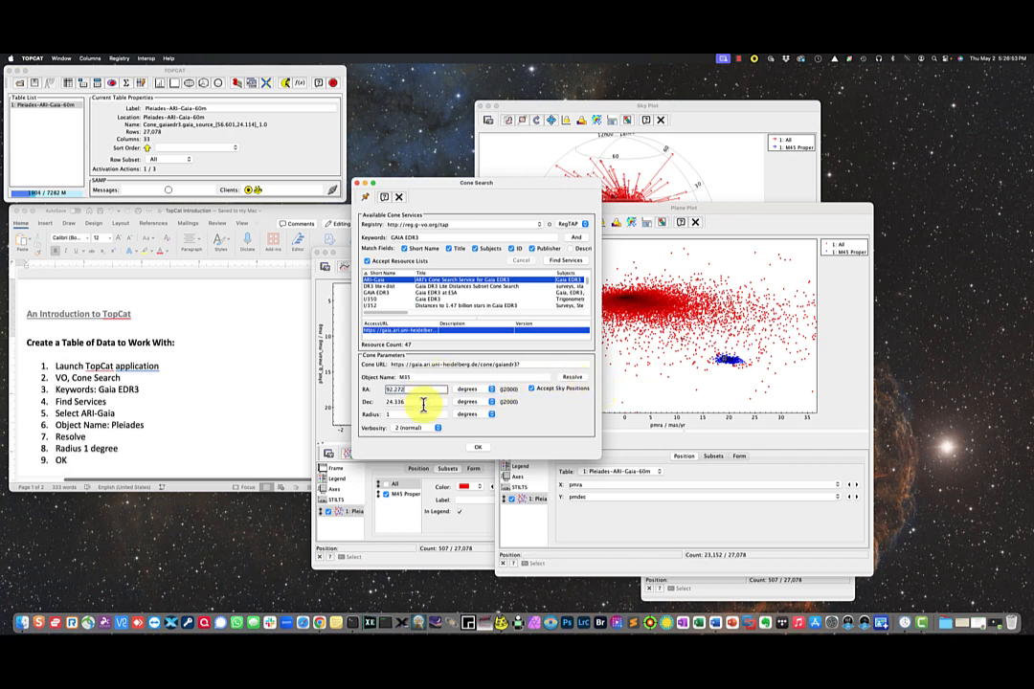
# Run the M35 cone search and open a plane plot of the resulting M35-ARI-Gaia-60m table
pyautogui.click(476, 448)
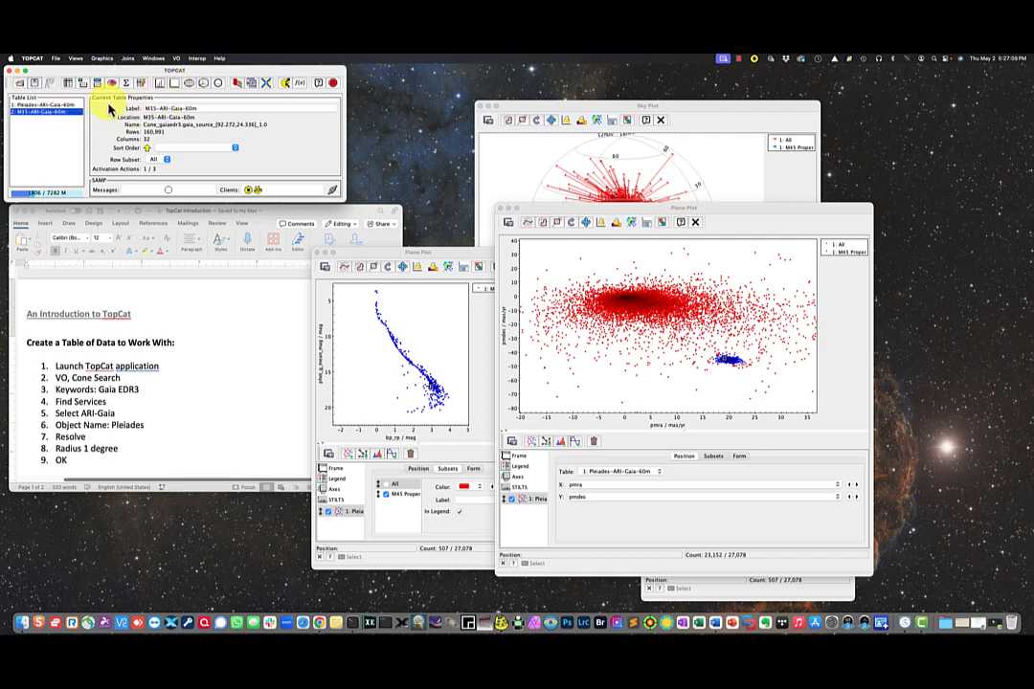
pyautogui.click(174, 83)
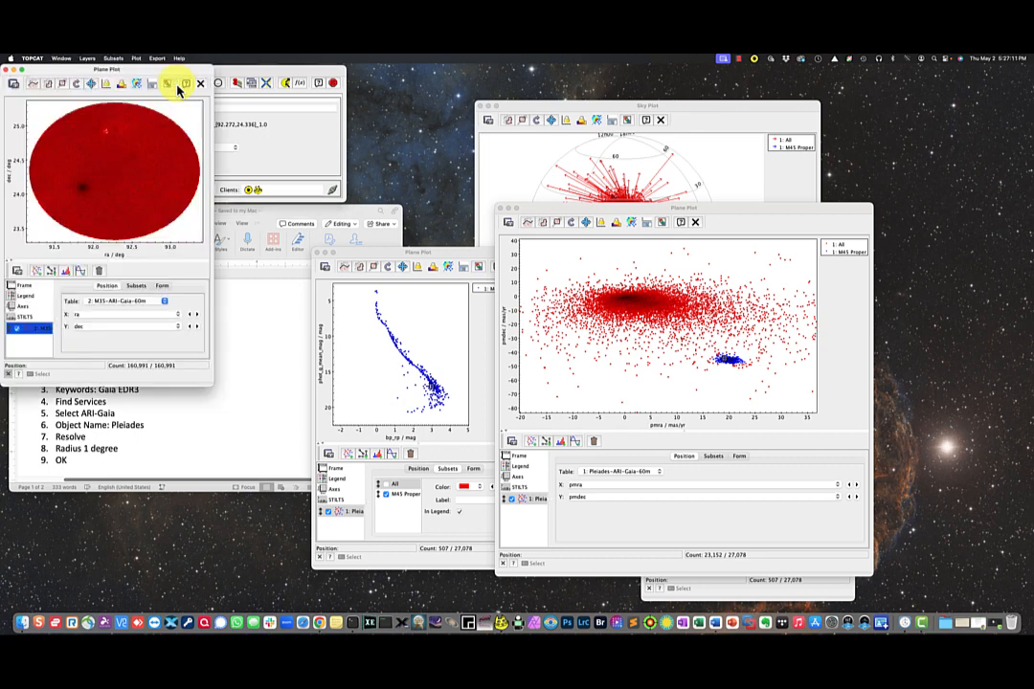
pyautogui.moveTo(173, 73); pyautogui.dragTo(496, 126)
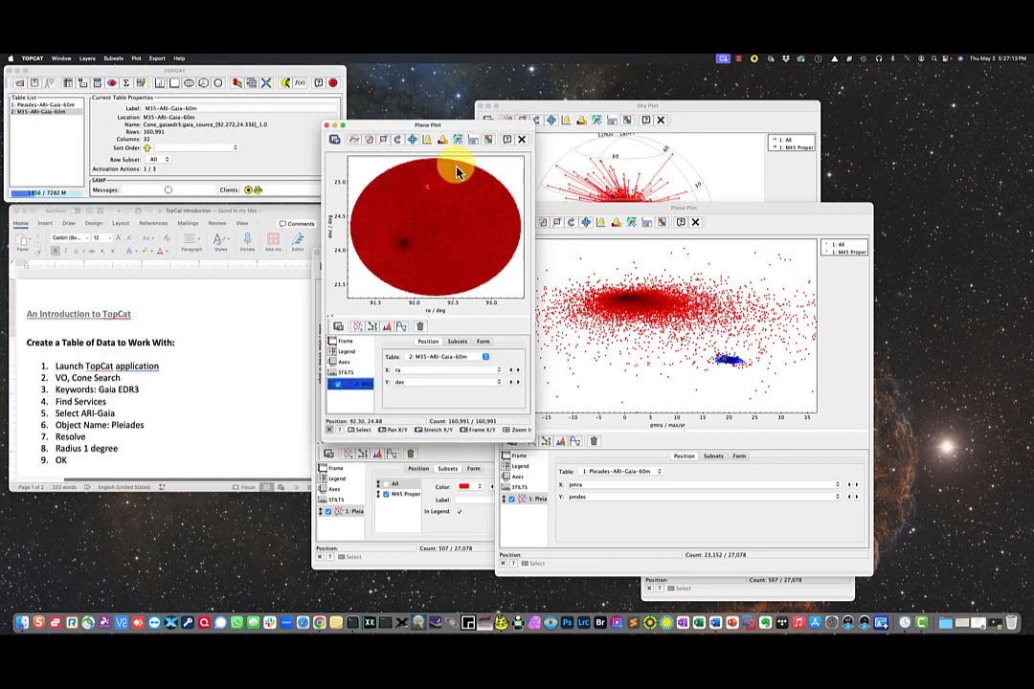
# Plot the M35 table's proper motions, with pmra on the X axis and pmdec on the Y axis
pyautogui.click(493, 370)
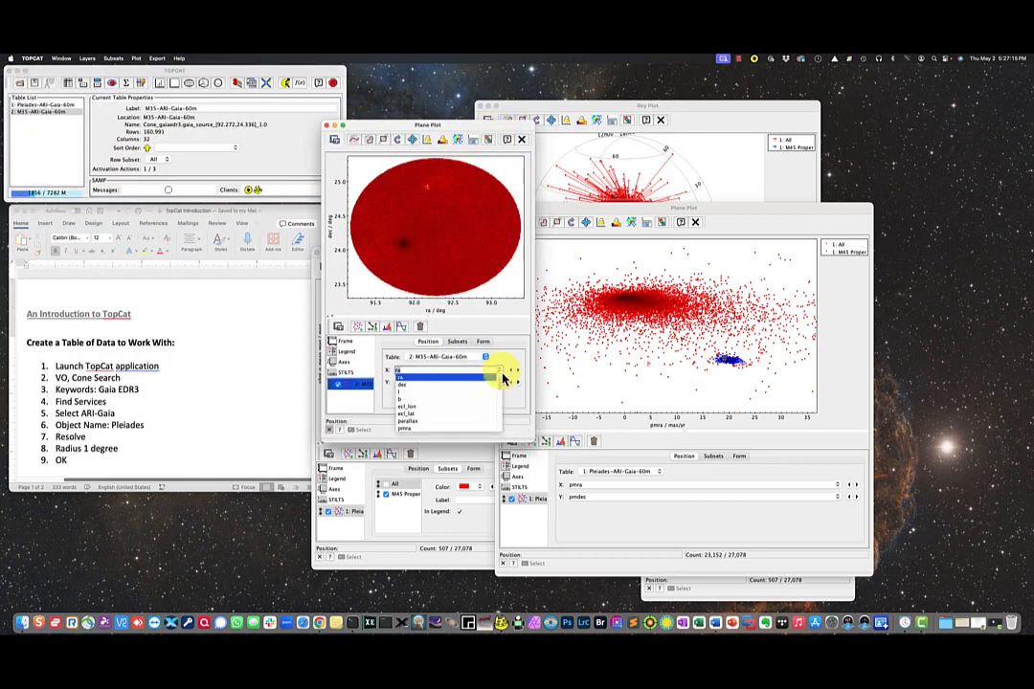
pyautogui.scroll(-2, 494, 388)
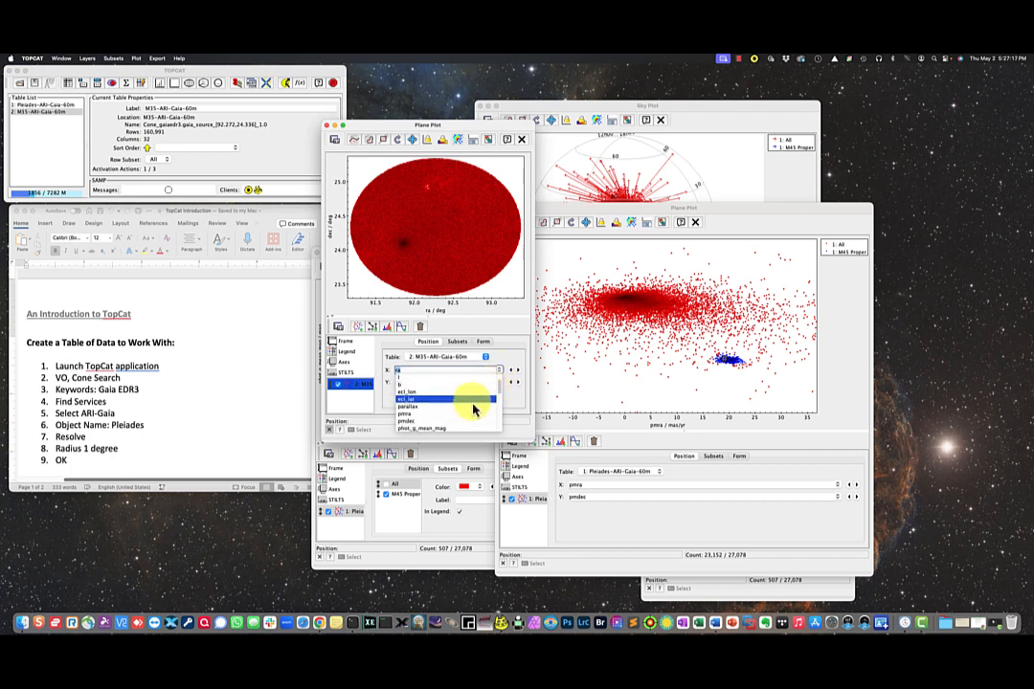
pyautogui.click(464, 412)
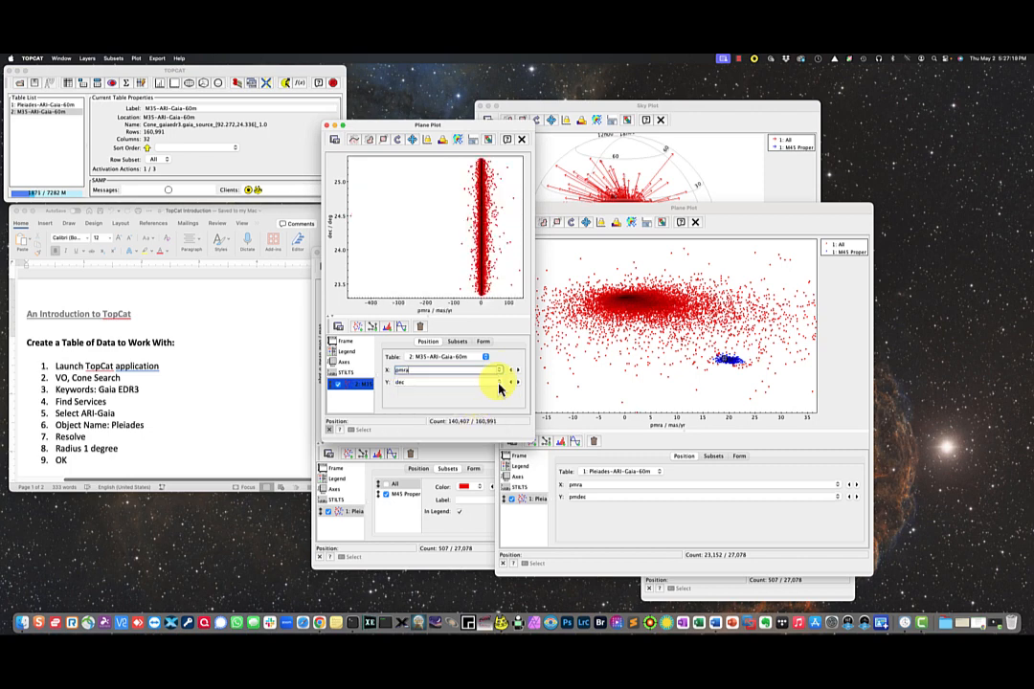
pyautogui.click(499, 384)
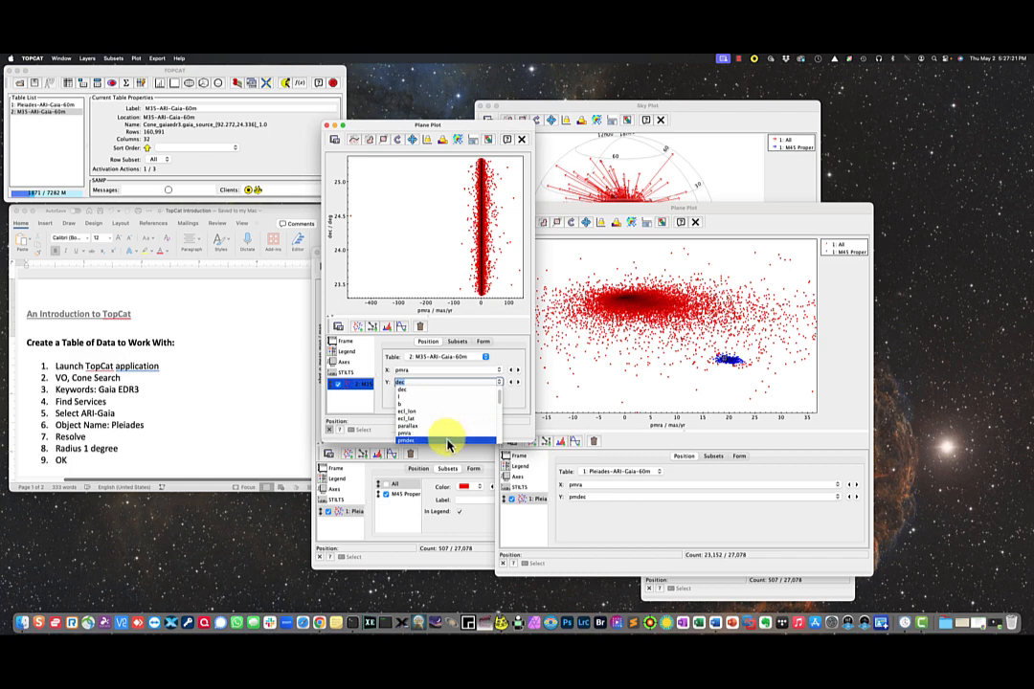
pyautogui.click(448, 440)
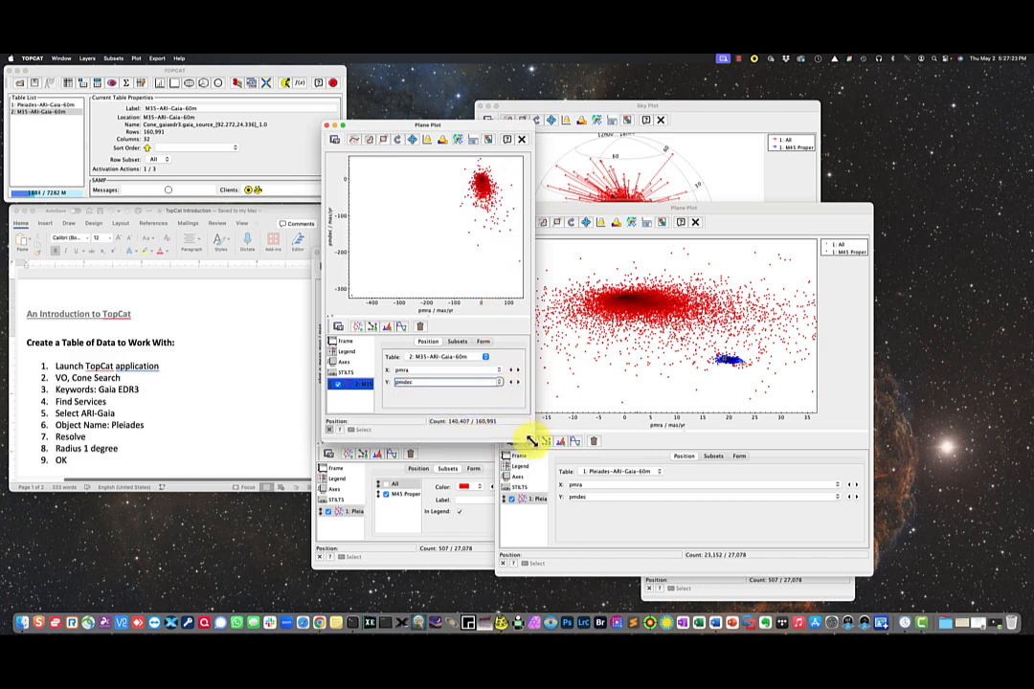
# Enlarge the M35 proper motion plot and examine the dense central region closely for cluster clumps
pyautogui.moveTo(532, 441); pyautogui.dragTo(745, 495)
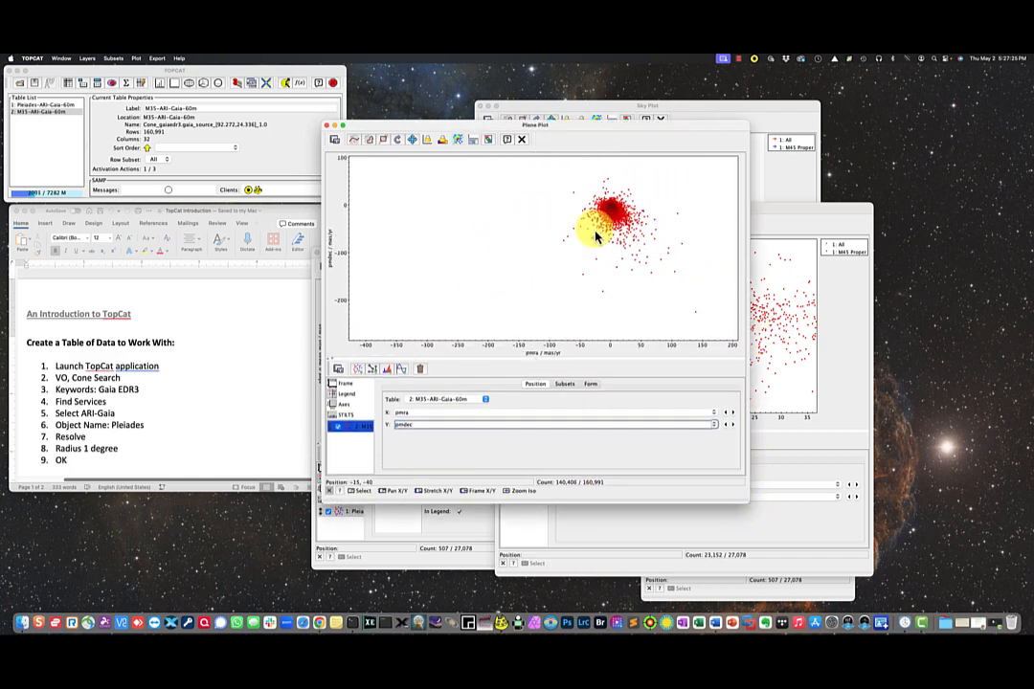
pyautogui.moveTo(594, 237)
pyautogui.mouseDown()
pyautogui.moveTo(535, 253)
pyautogui.moveTo(542, 240)
pyautogui.moveTo(522, 259)
pyautogui.moveTo(539, 240)
pyautogui.moveTo(527, 210)
pyautogui.moveTo(468, 230)
pyautogui.moveTo(521, 206)
pyautogui.moveTo(528, 243)
pyautogui.mouseUp()
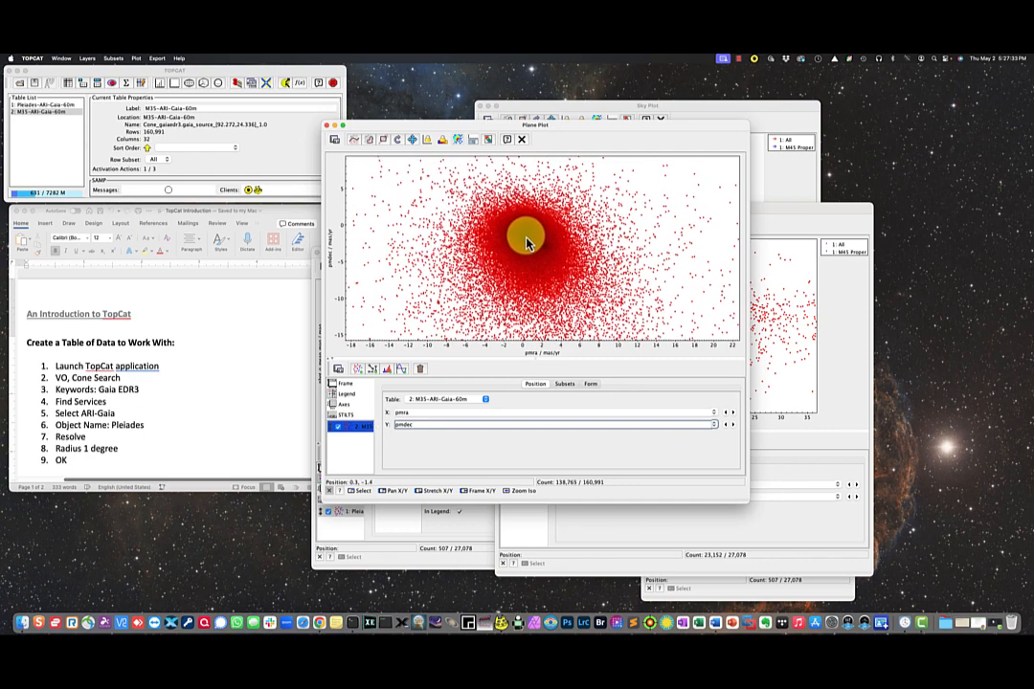
pyautogui.scroll(10, 527, 242)
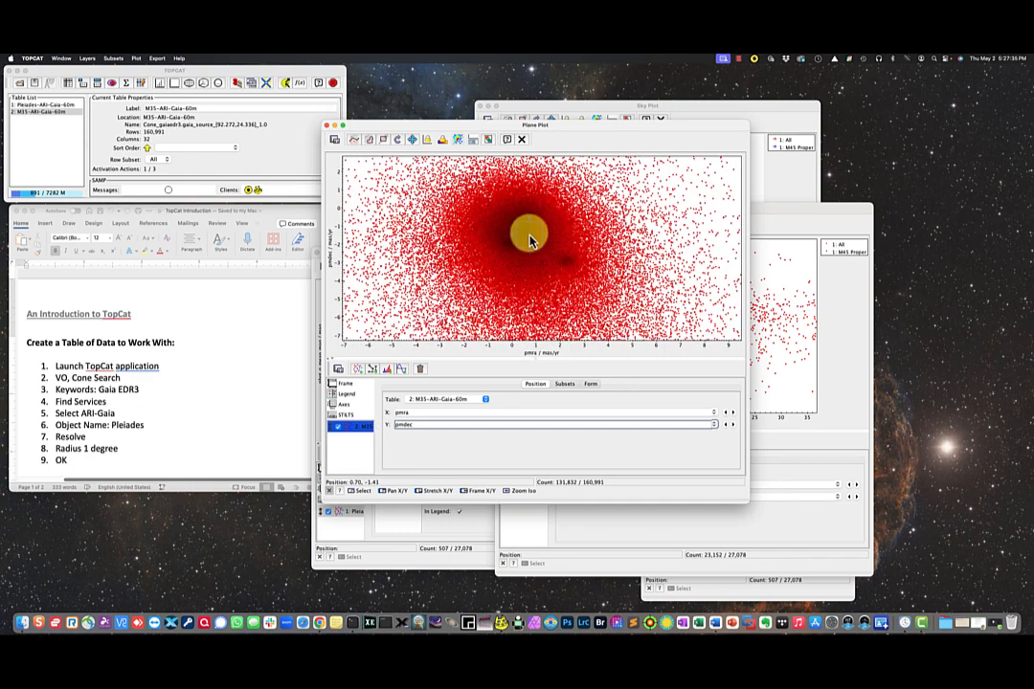
pyautogui.scroll(5, 529, 240)
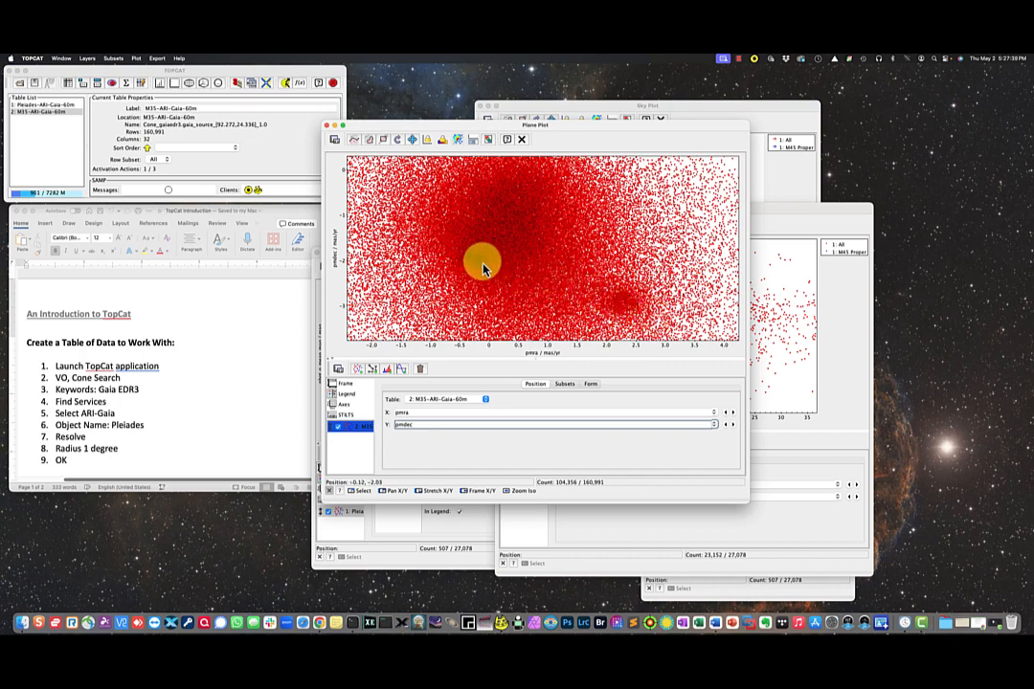
pyautogui.moveTo(487, 293); pyautogui.dragTo(484, 276)
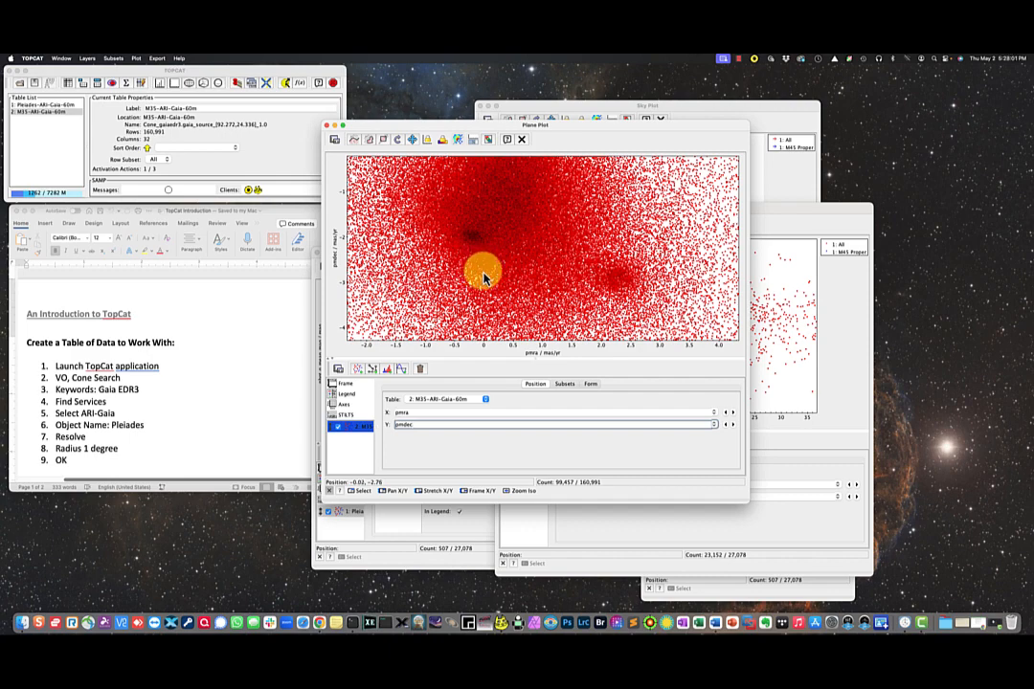
pyautogui.scroll(-3, 484, 278)
pyautogui.scroll(2, 489, 277)
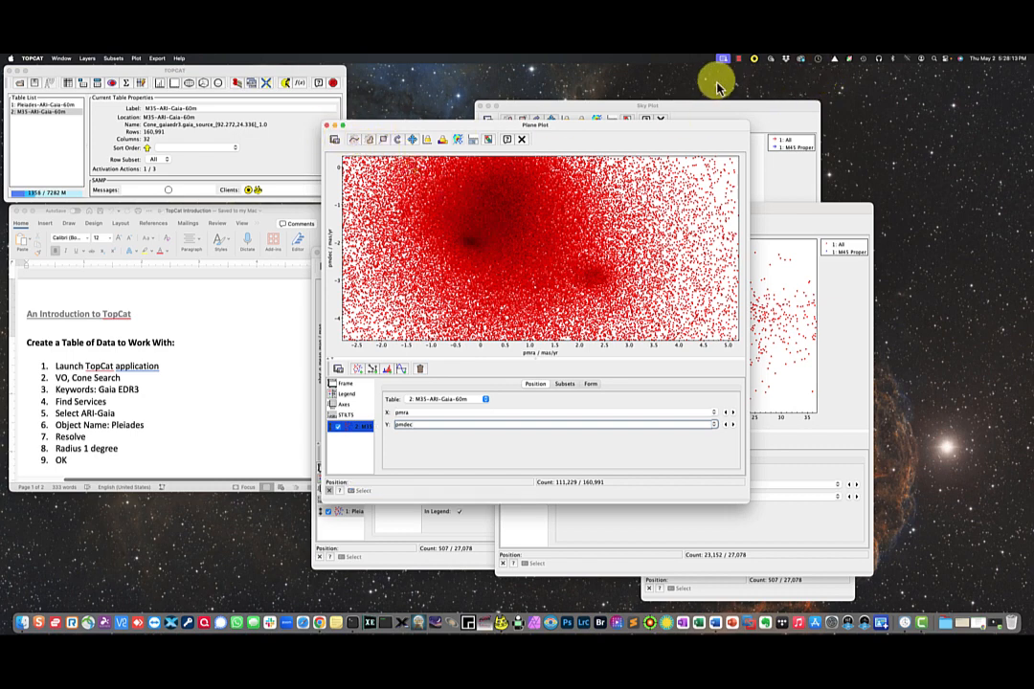
pyautogui.click(742, 60)
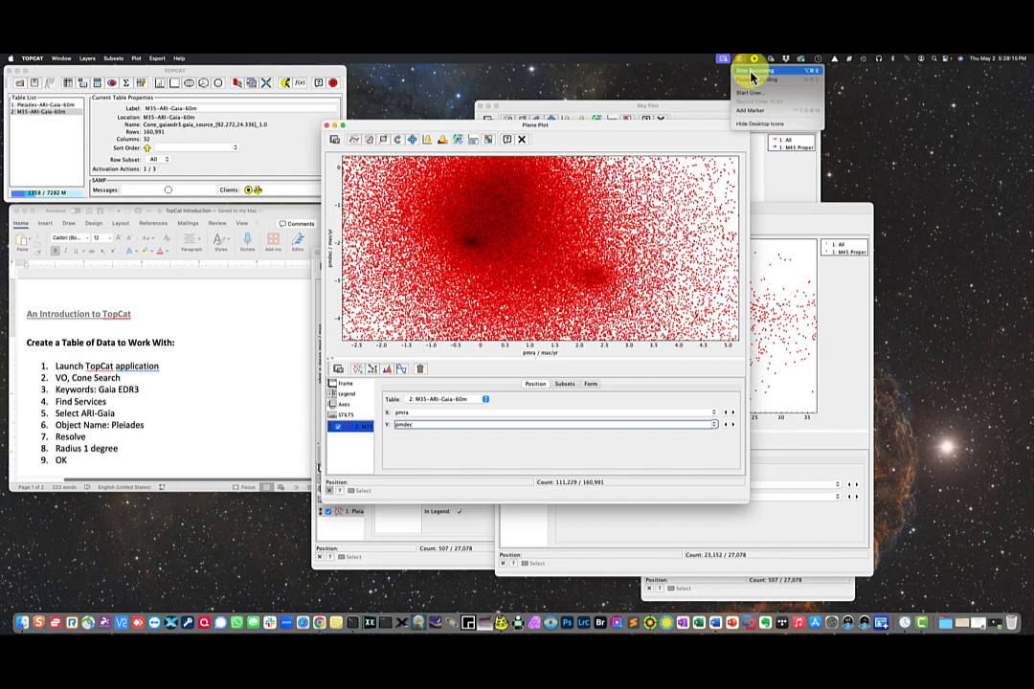